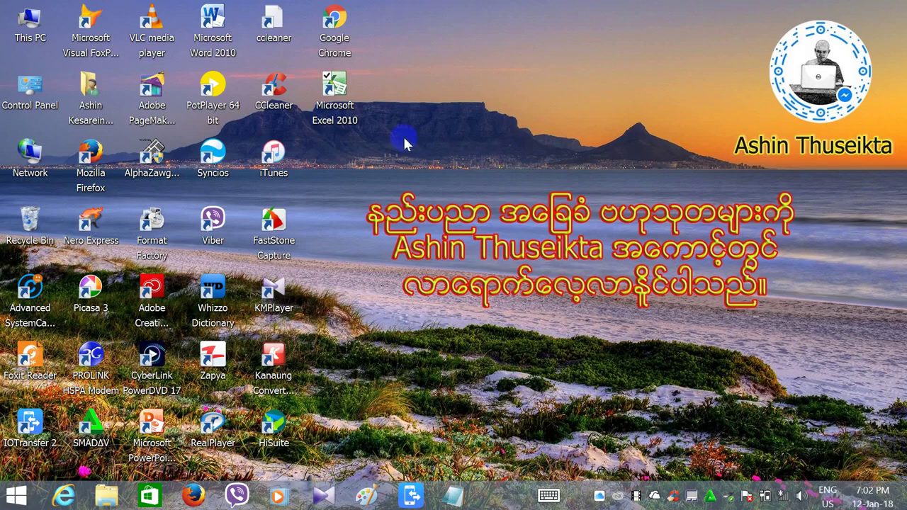
Launch Excel 2010 and fill column A with a Months heading and January through December
double_click(333, 91)
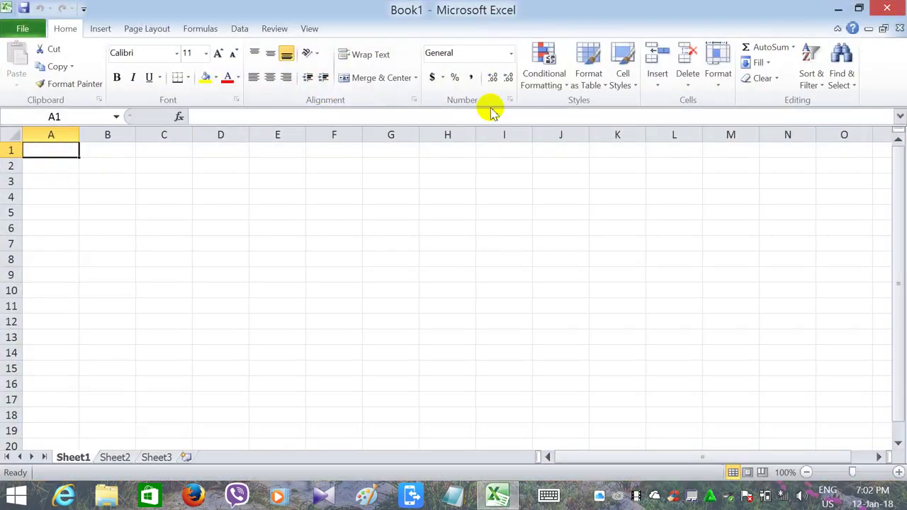
text(N)
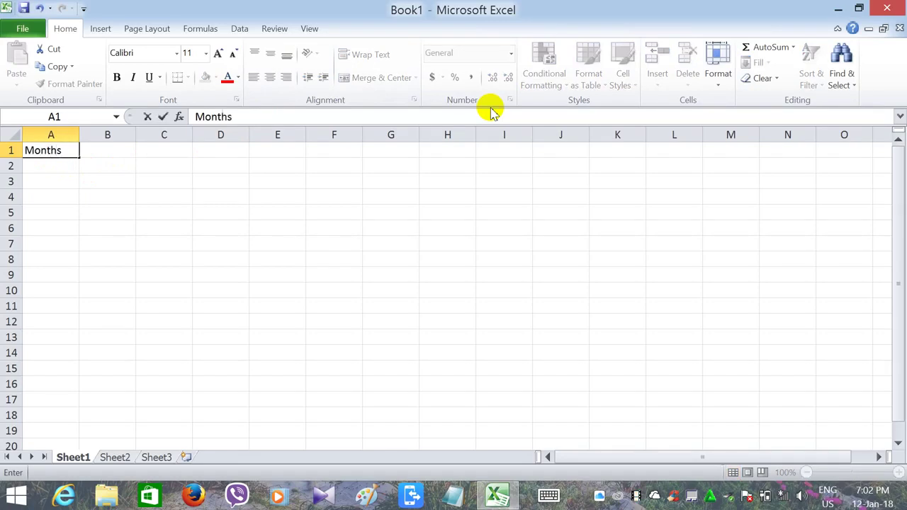
click(50, 161)
text(January)
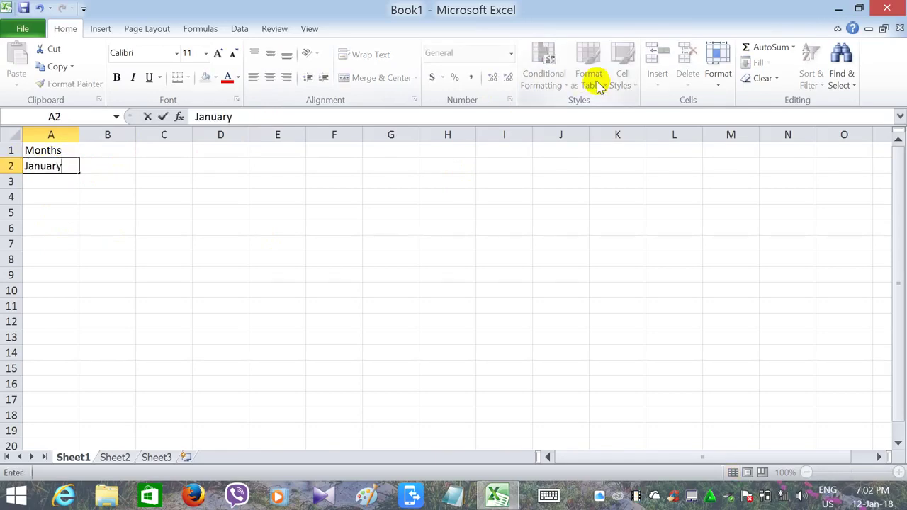
click(67, 181)
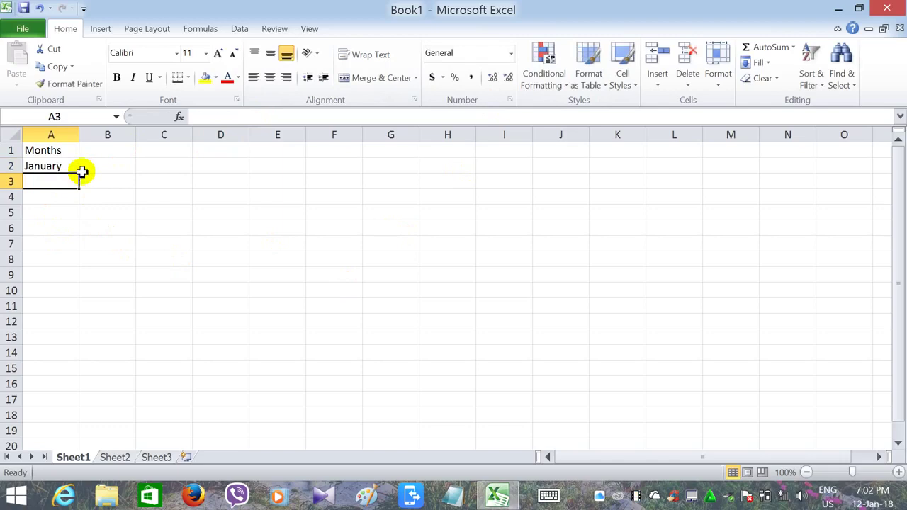
click(71, 169)
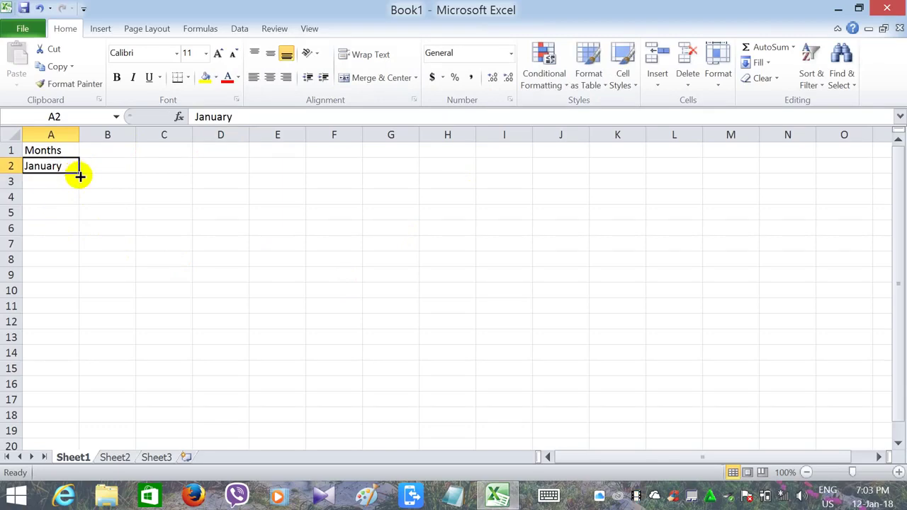
drag(80, 177, 69, 341)
click(102, 149)
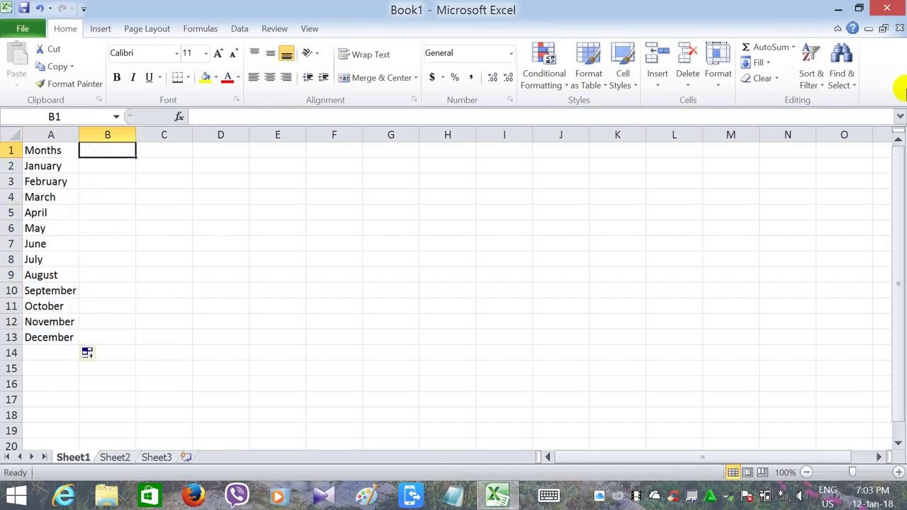
Add the Income heading in column B and select the table A1:B13
text(Income)
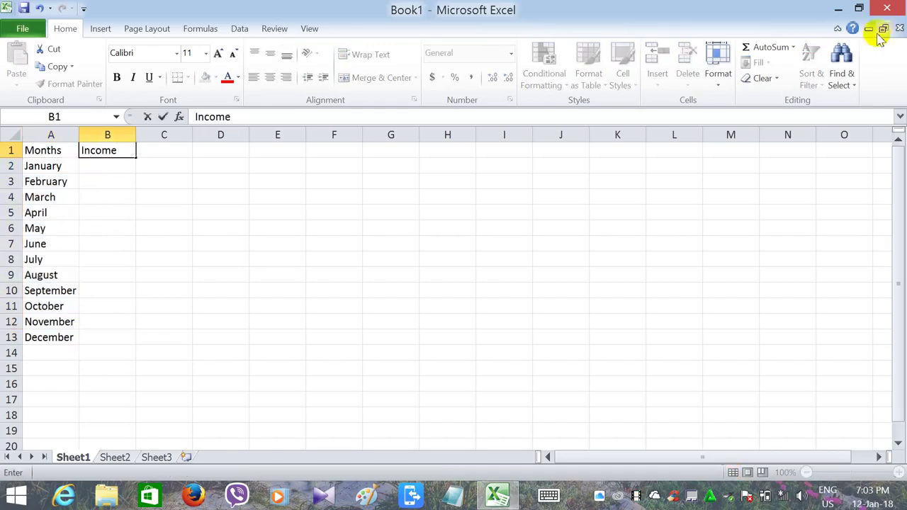
click(123, 166)
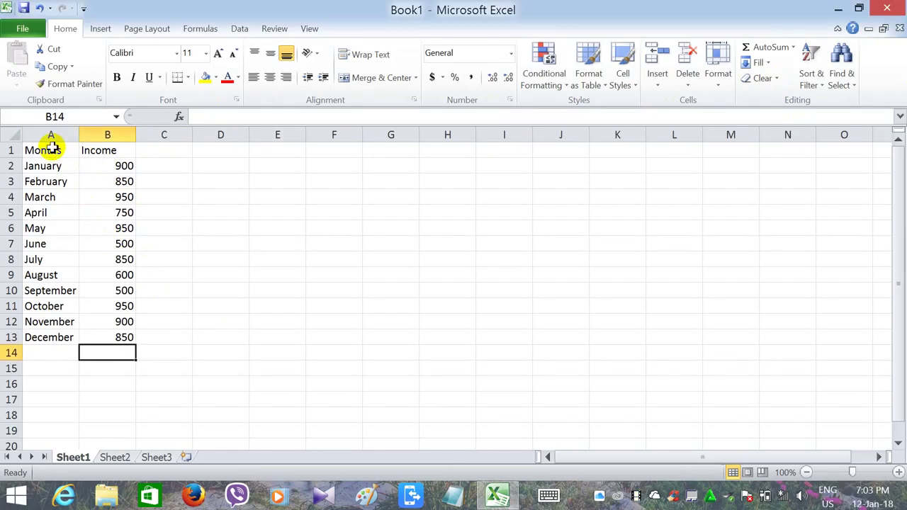
mouse_move(52, 149)
mouse_down()
mouse_move(131, 338)
mouse_move(113, 338)
mouse_up()
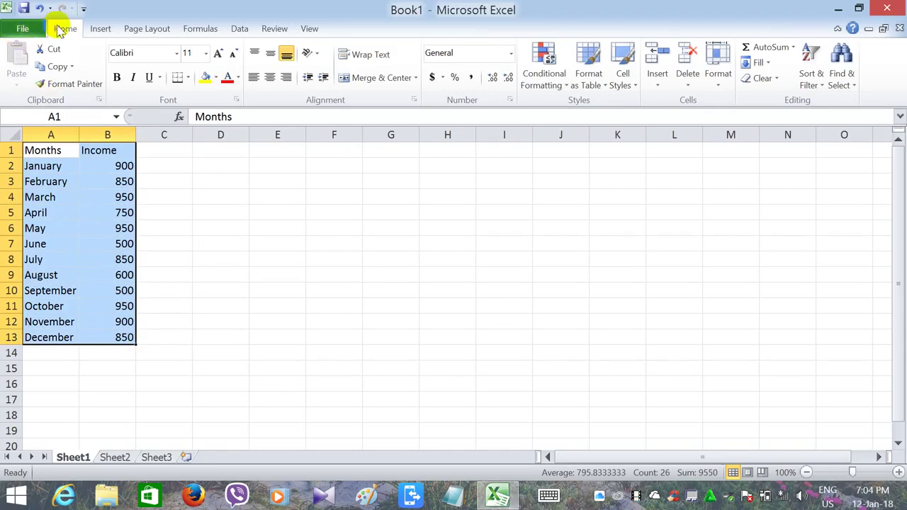
Insert a 2-D column chart of the Months and Income data
click(99, 28)
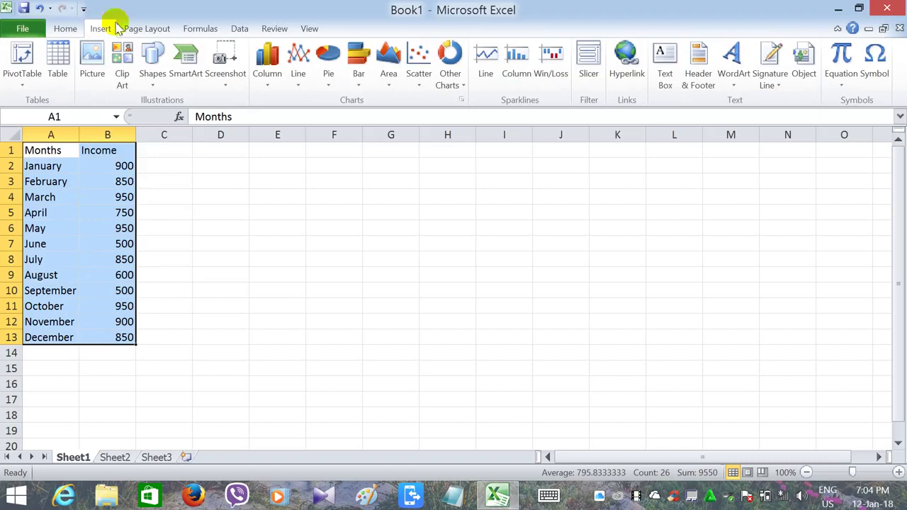
click(270, 77)
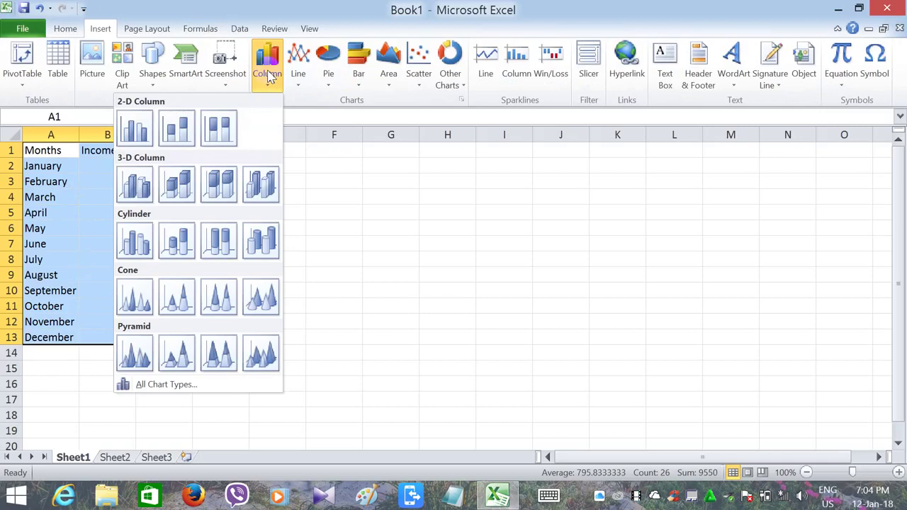
click(178, 122)
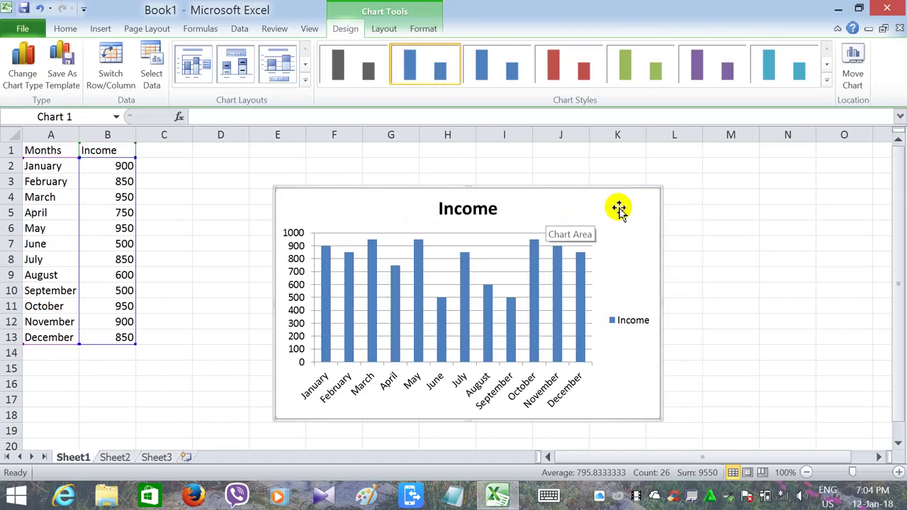
Move the chart to the right of the data and enlarge it
mouse_move(619, 209)
mouse_down()
mouse_move(704, 176)
mouse_move(626, 173)
mouse_up()
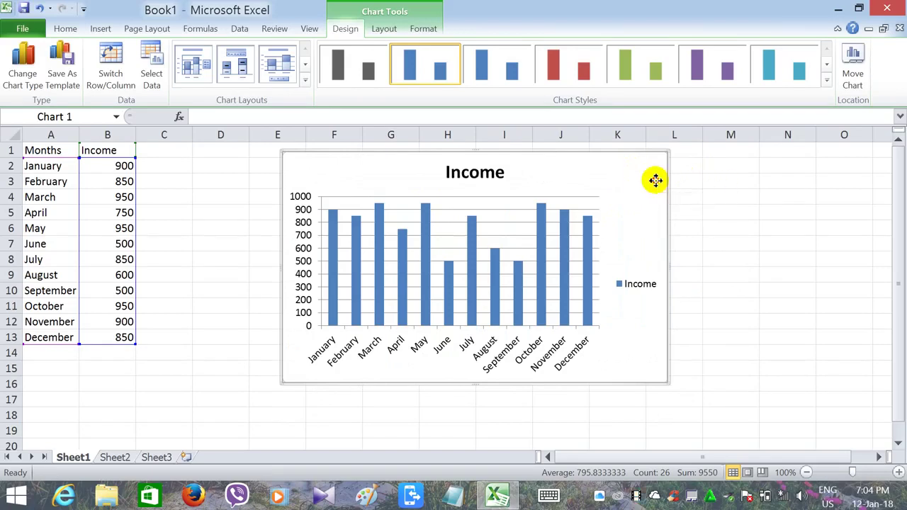
drag(656, 182, 695, 182)
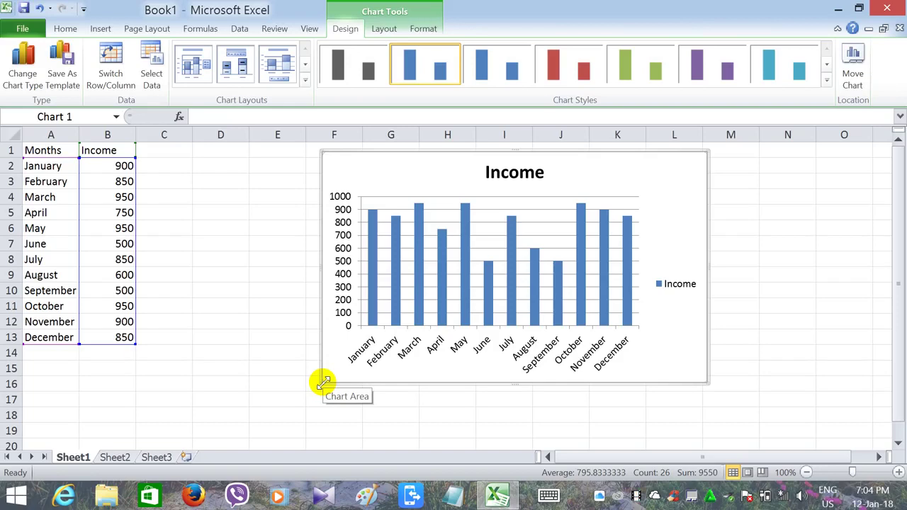
drag(324, 383, 207, 430)
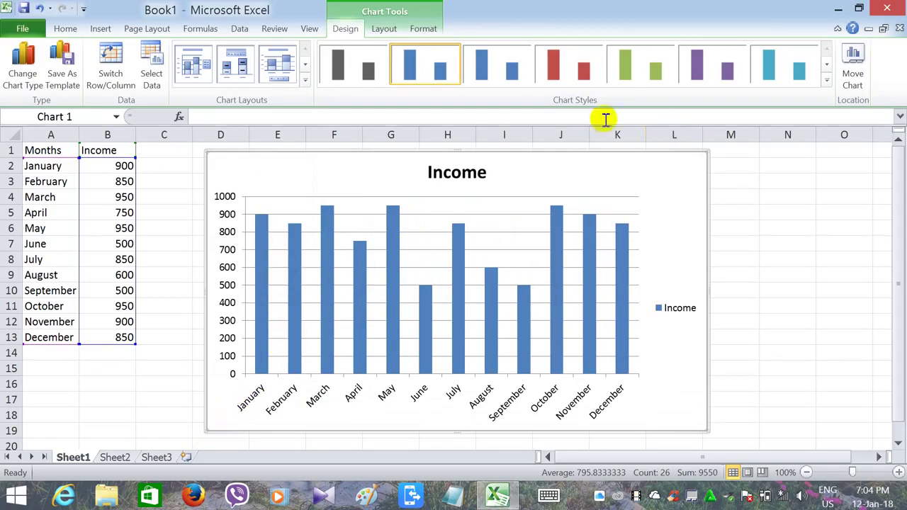
Try red, green and dark teal chart styles, then apply purple bars on a white background
click(583, 67)
click(640, 66)
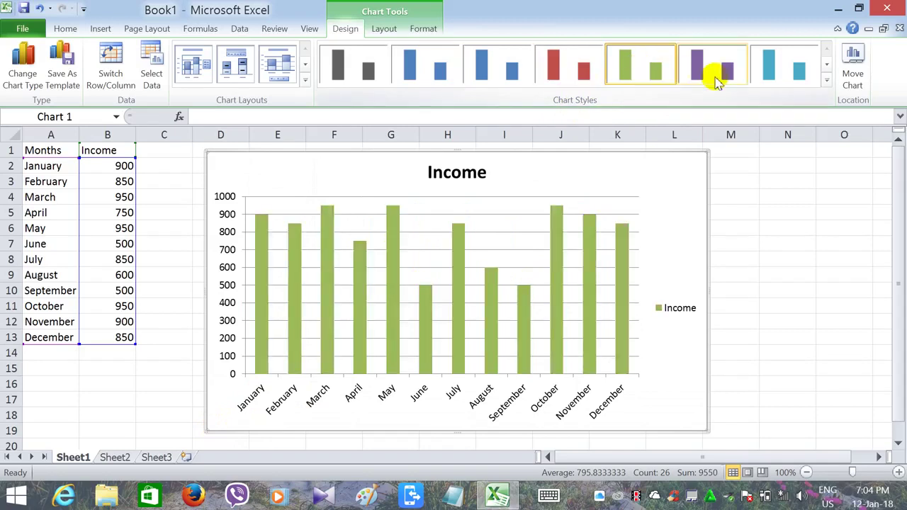
click(827, 80)
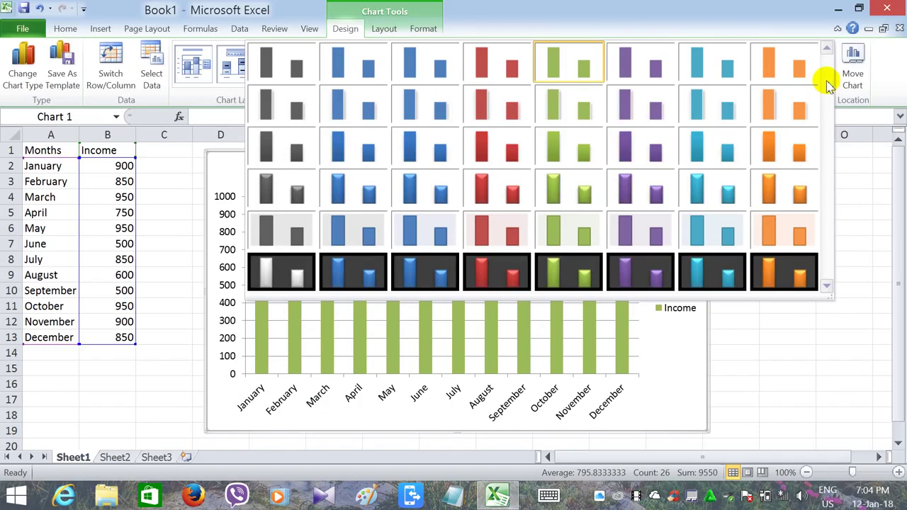
click(712, 272)
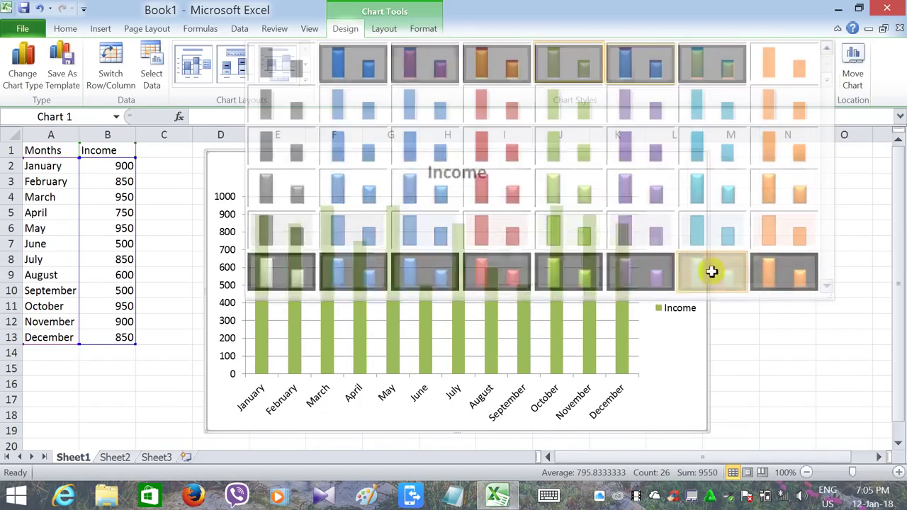
click(825, 84)
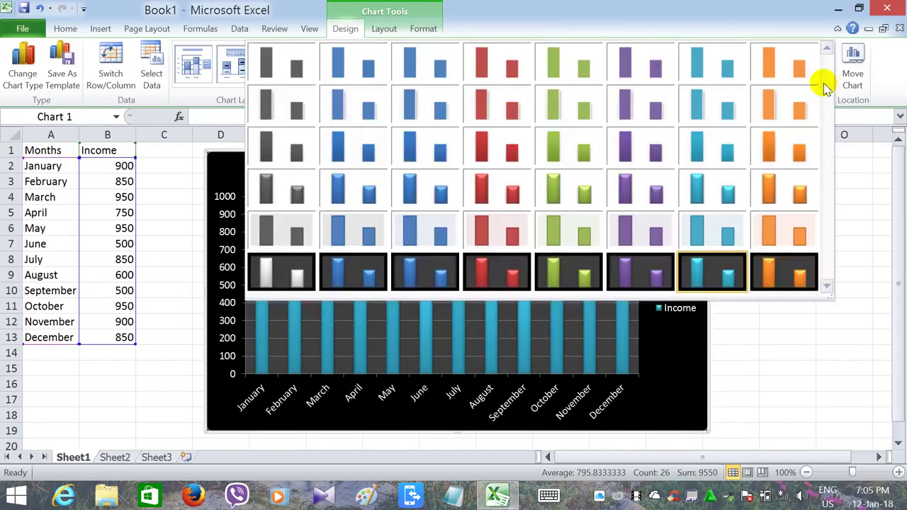
click(621, 146)
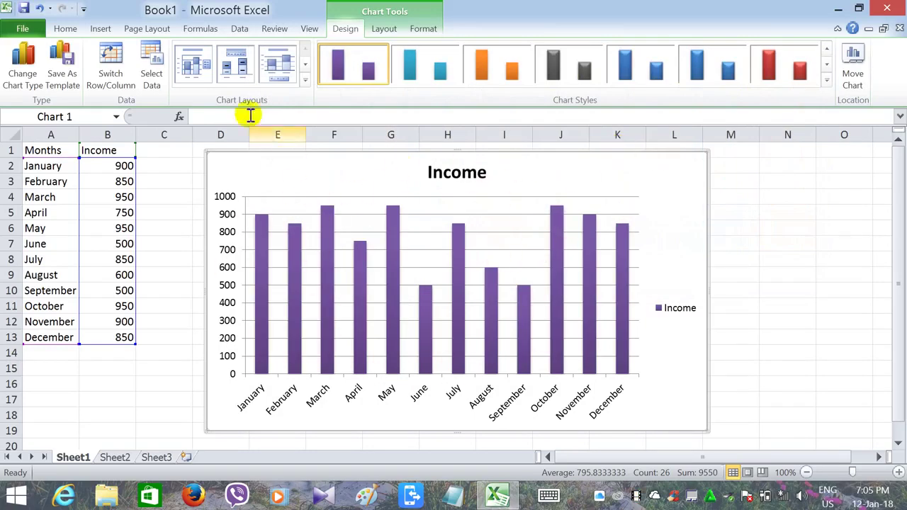
Try several chart layouts, then apply Layout 2 with data labels and a top legend
click(301, 80)
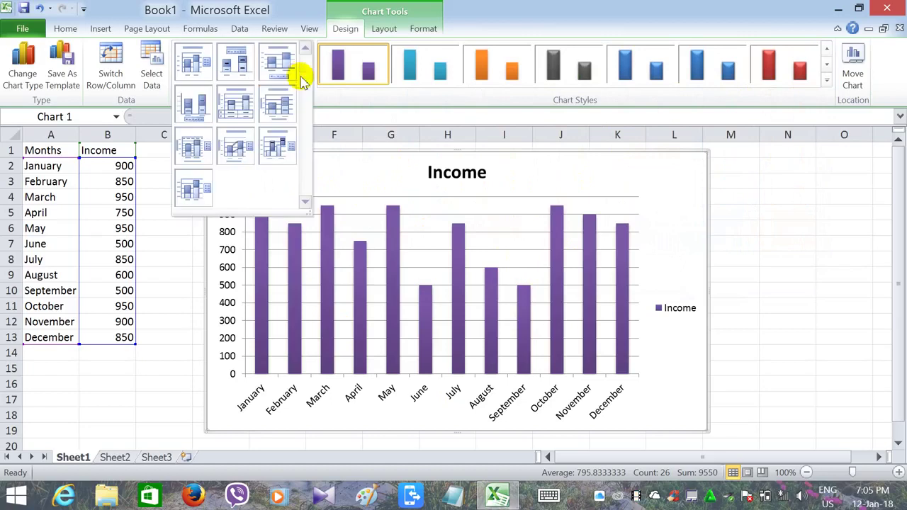
click(262, 95)
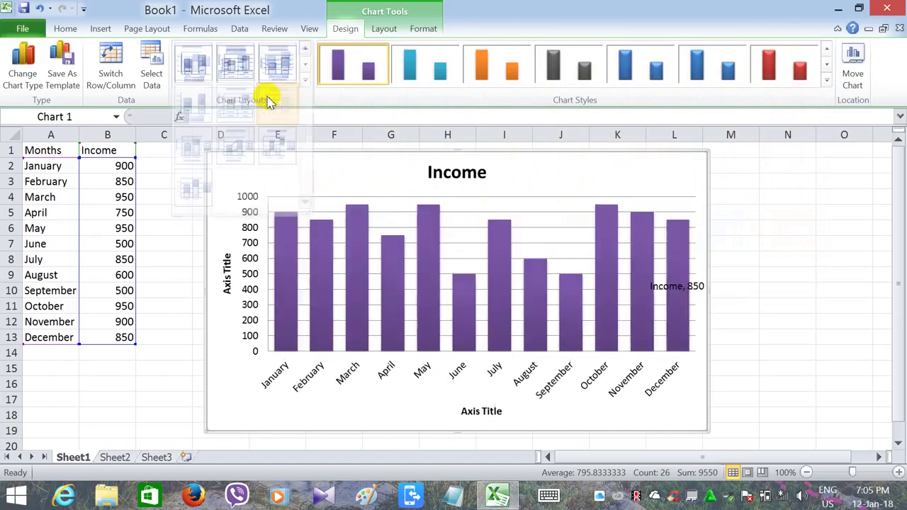
click(305, 80)
click(245, 106)
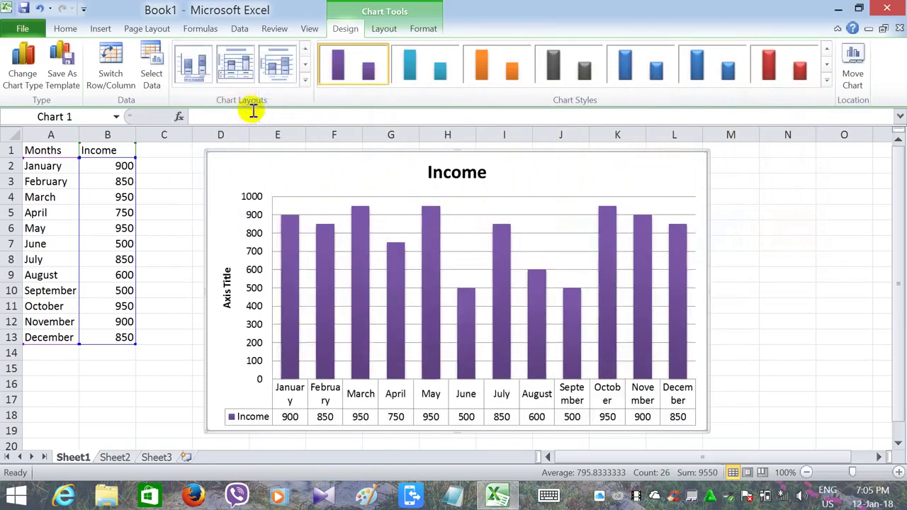
click(305, 80)
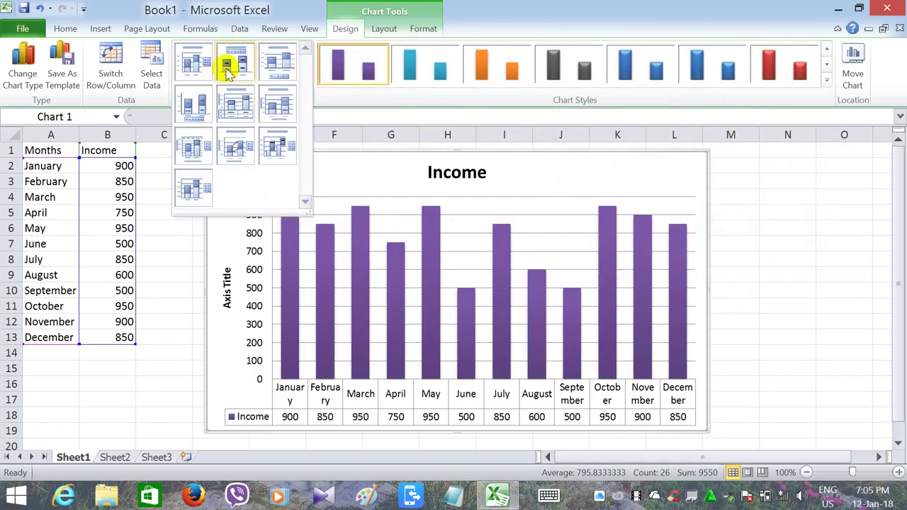
click(230, 61)
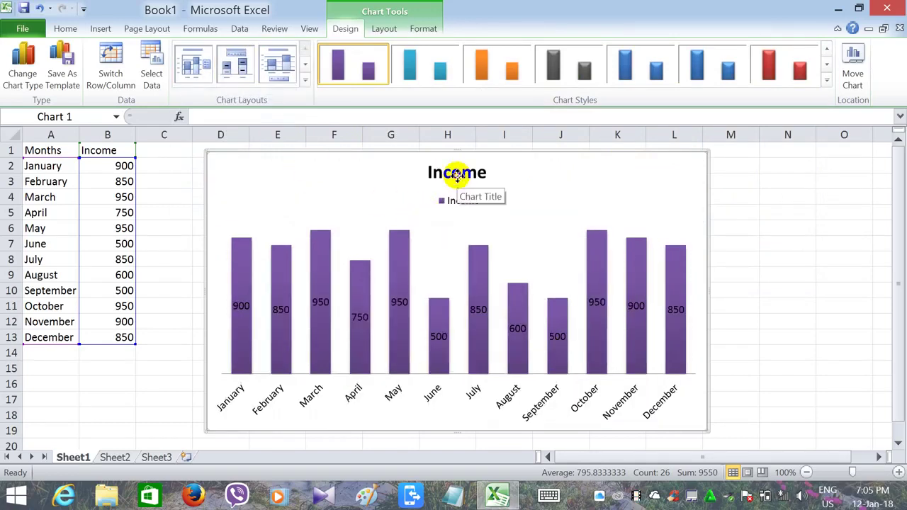
Move the Income title to the top-left and the legend to the top-right
drag(457, 178, 248, 179)
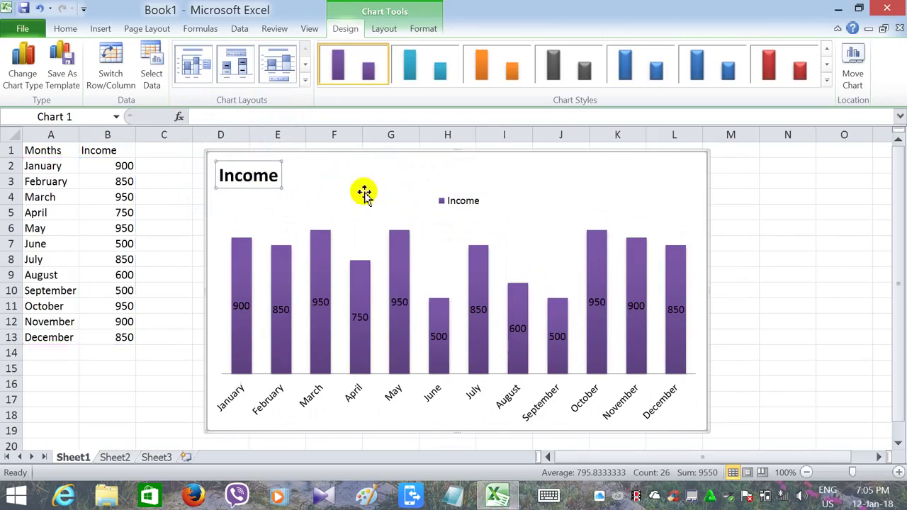
click(459, 201)
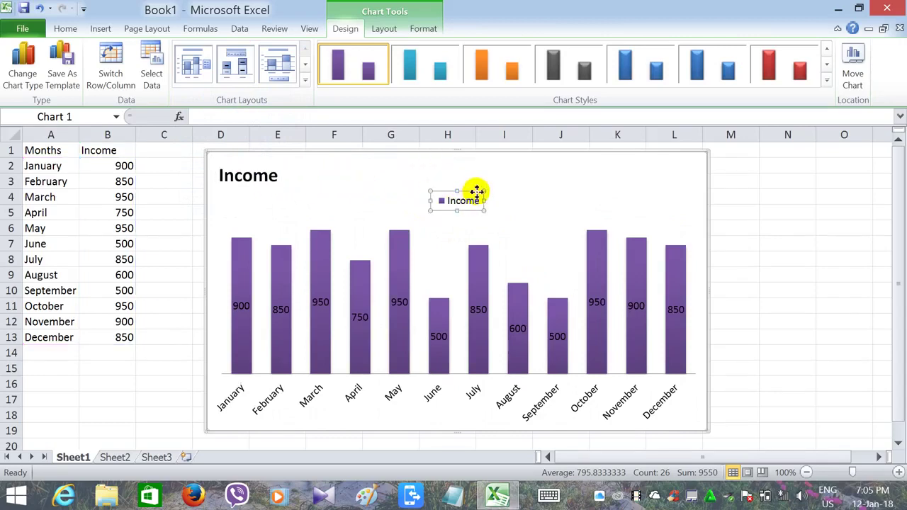
drag(477, 192, 655, 174)
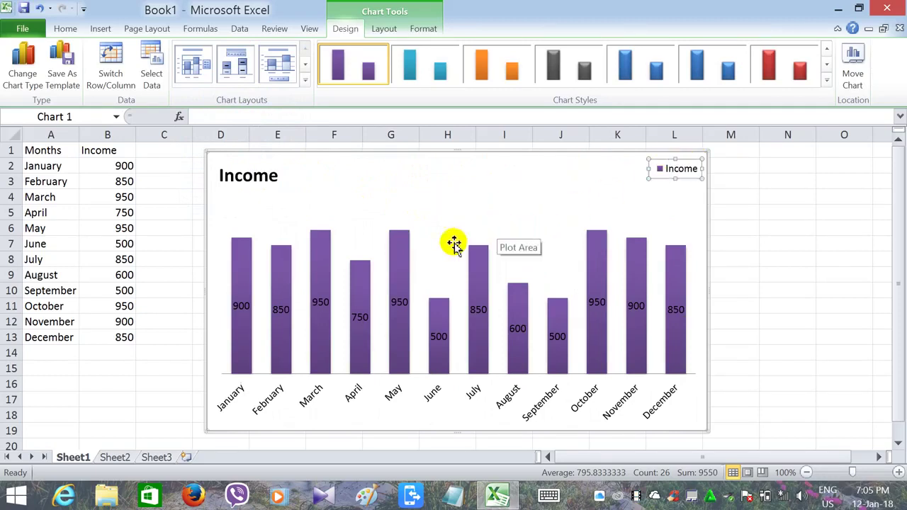
click(542, 227)
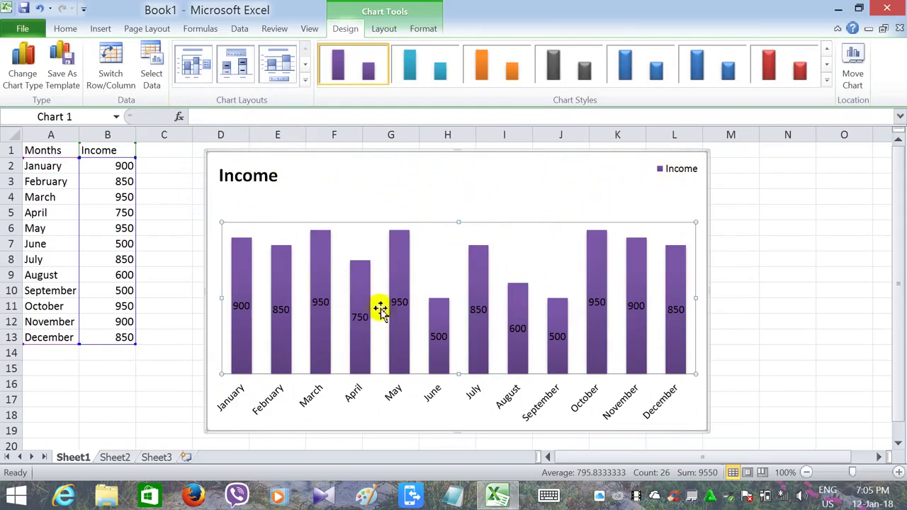
Grow all chart text step by step up to size 20 using the chart's mini toolbar
click(778, 206)
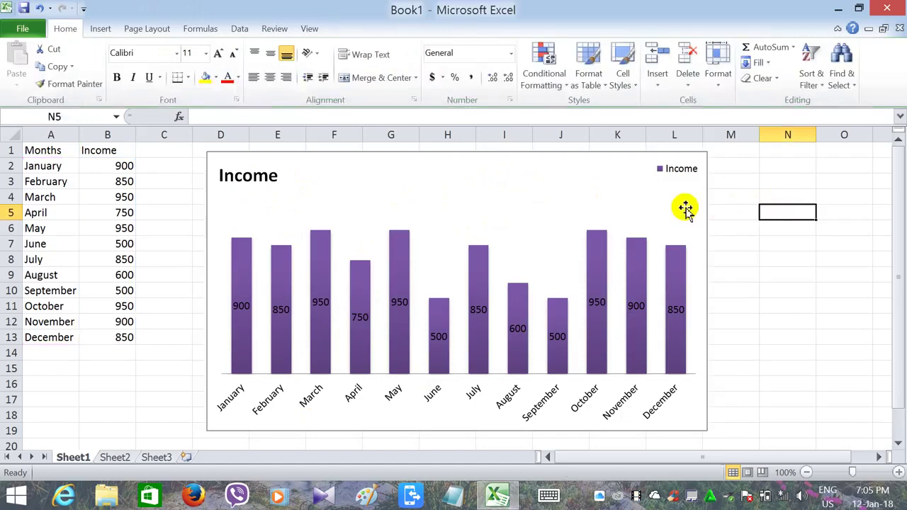
right_click(684, 208)
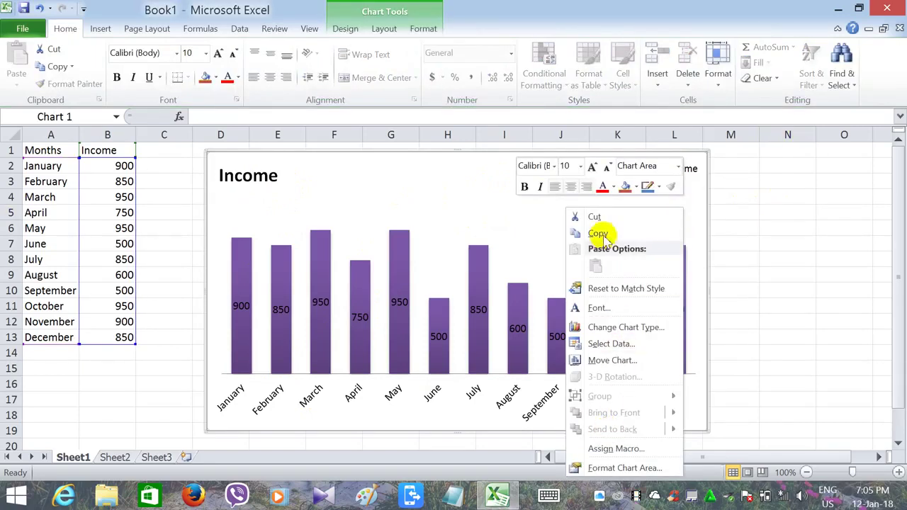
click(593, 170)
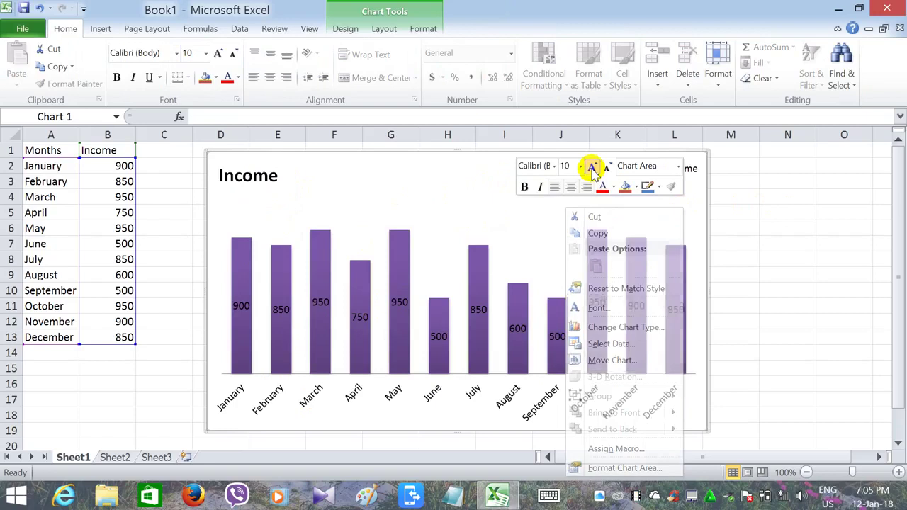
click(593, 170)
click(593, 170)
click(593, 170)
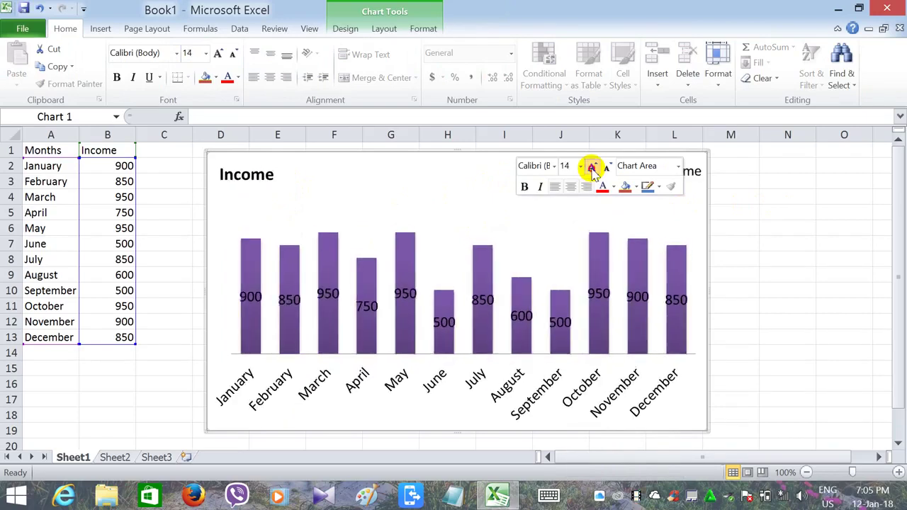
click(593, 170)
click(592, 170)
click(593, 170)
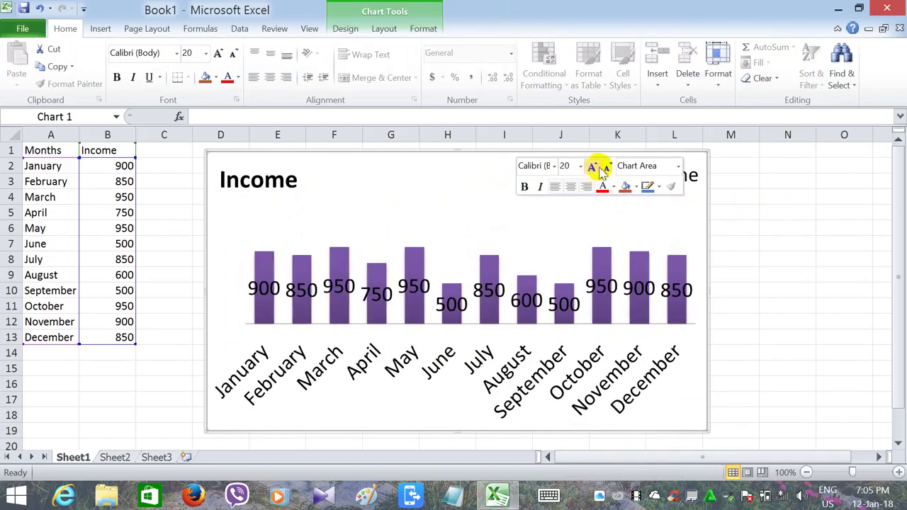
Shrink the chart text back down to size 11 and make it red
click(611, 167)
click(611, 168)
click(611, 168)
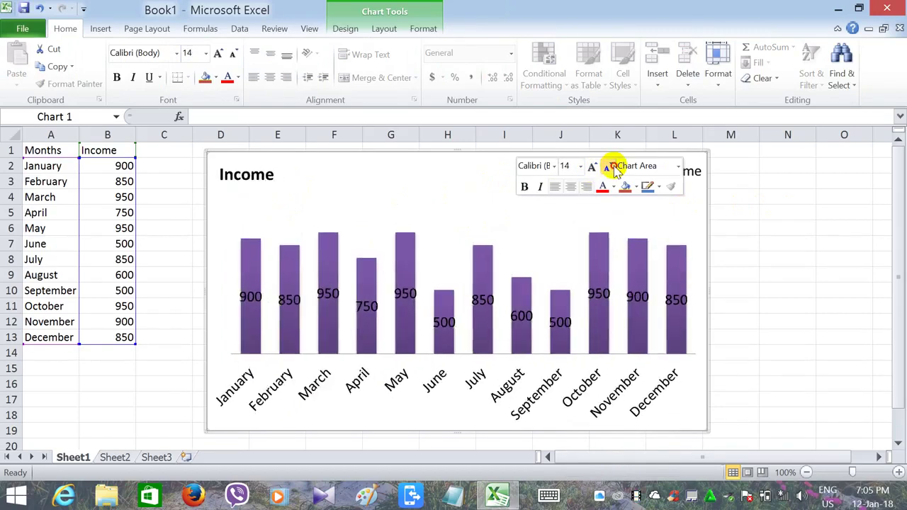
click(611, 167)
click(611, 167)
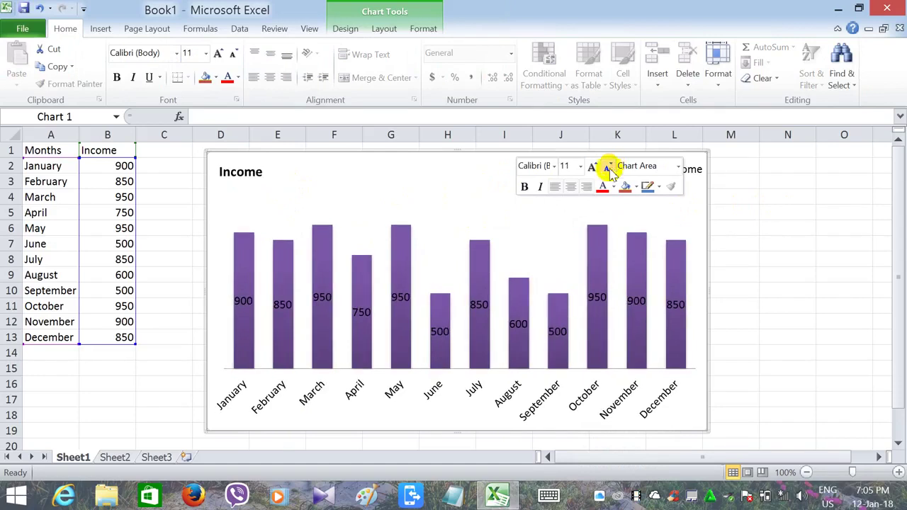
click(613, 188)
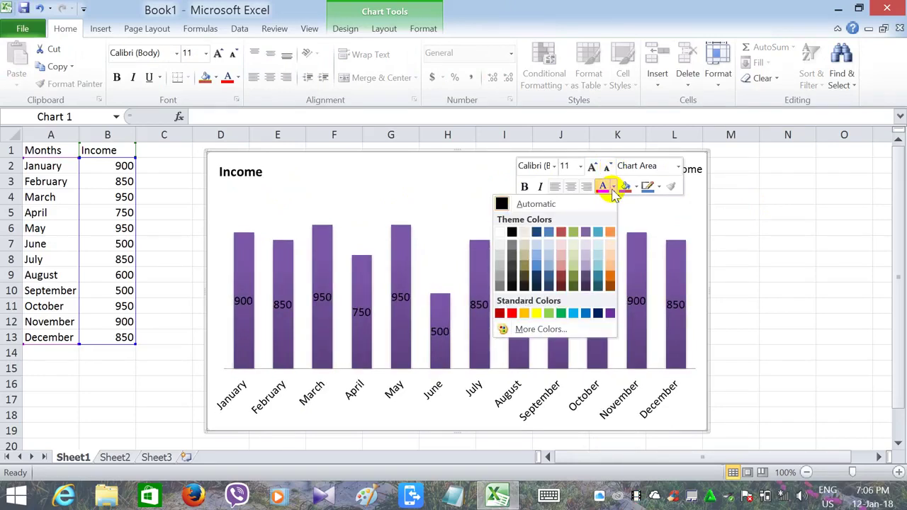
click(513, 315)
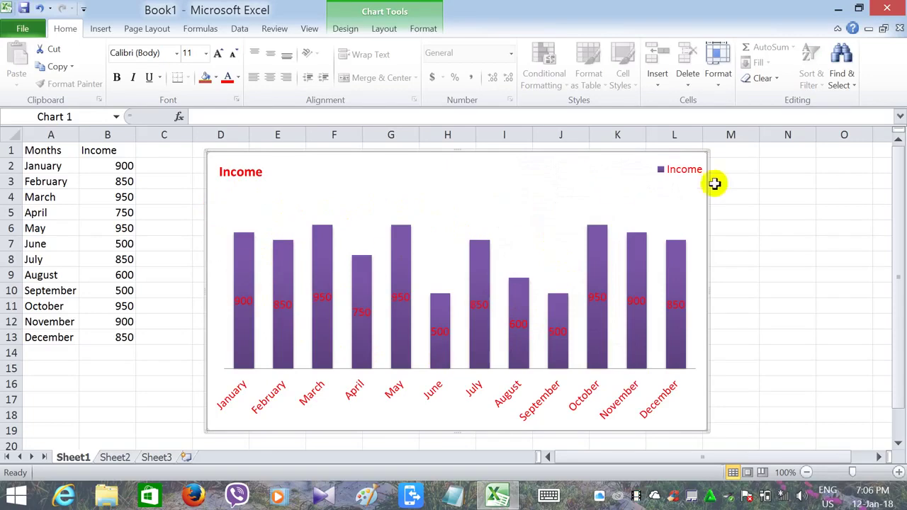
Fill the Income chart area with solid yellow via Shape Fill
click(750, 184)
click(683, 188)
right_click(669, 187)
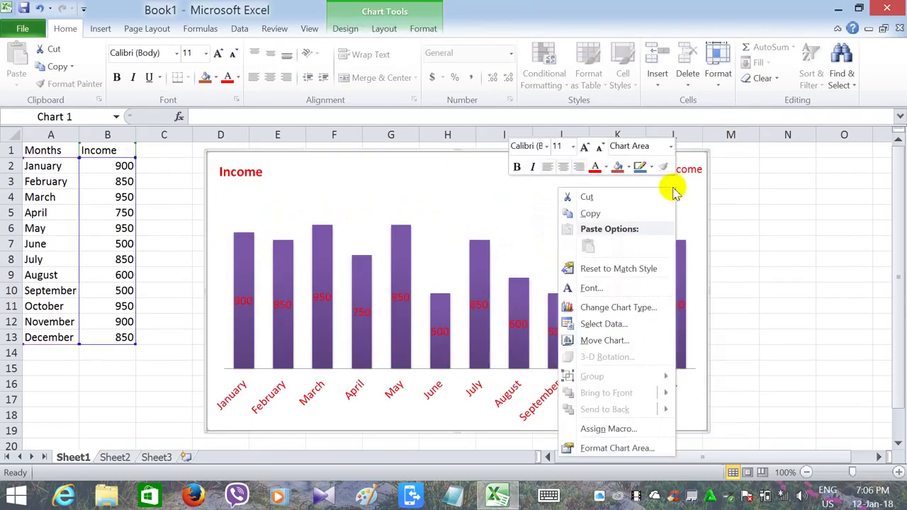
click(628, 167)
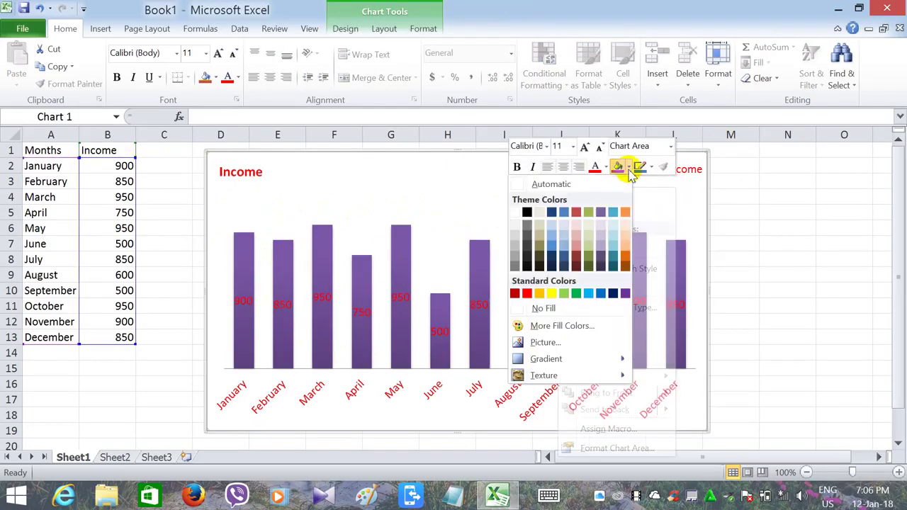
click(552, 295)
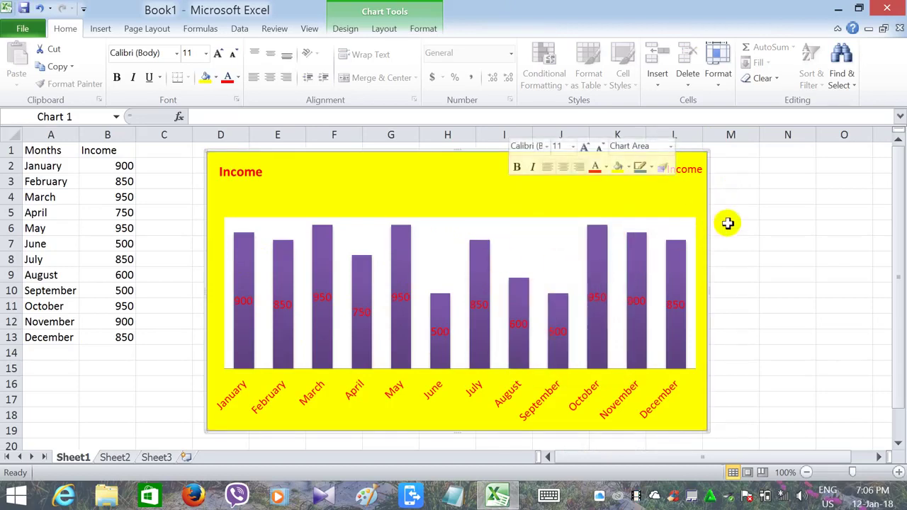
click(735, 214)
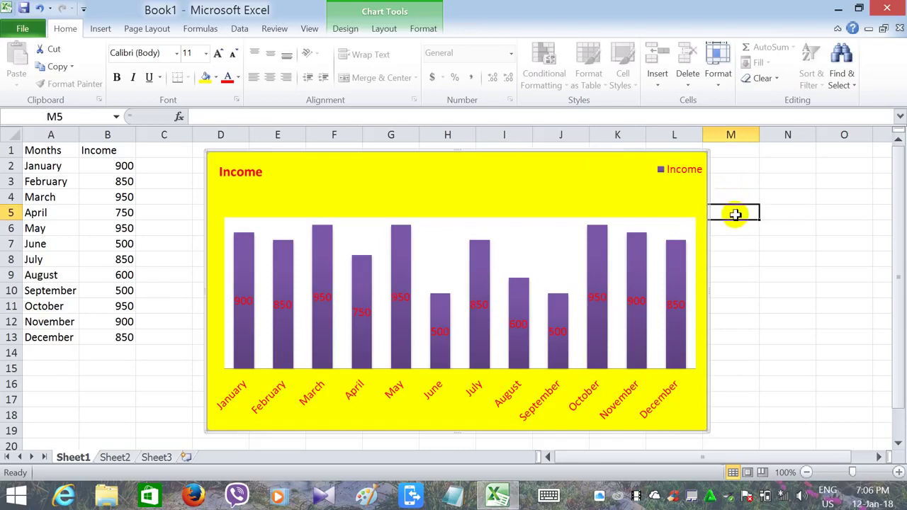
click(701, 226)
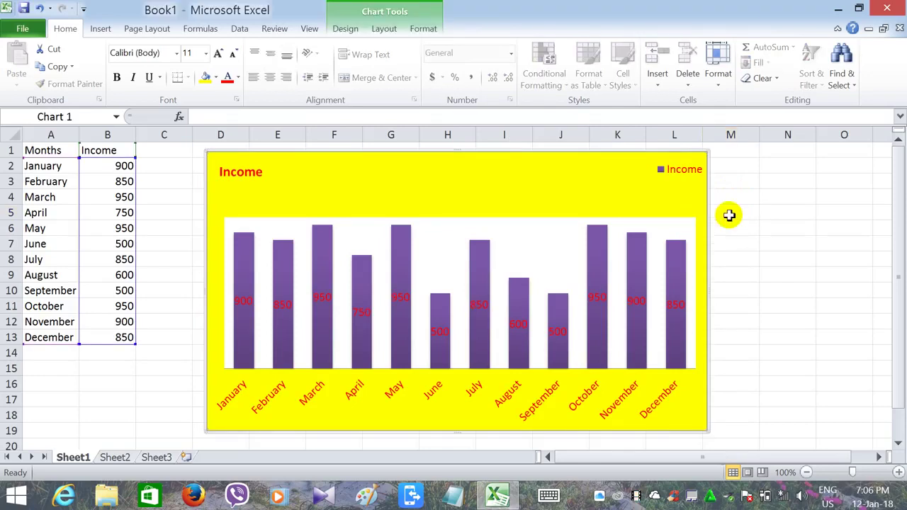
Delete the yellow column chart, then insert a 2-D line chart of A1:B13 and delete it too
key(Delete)
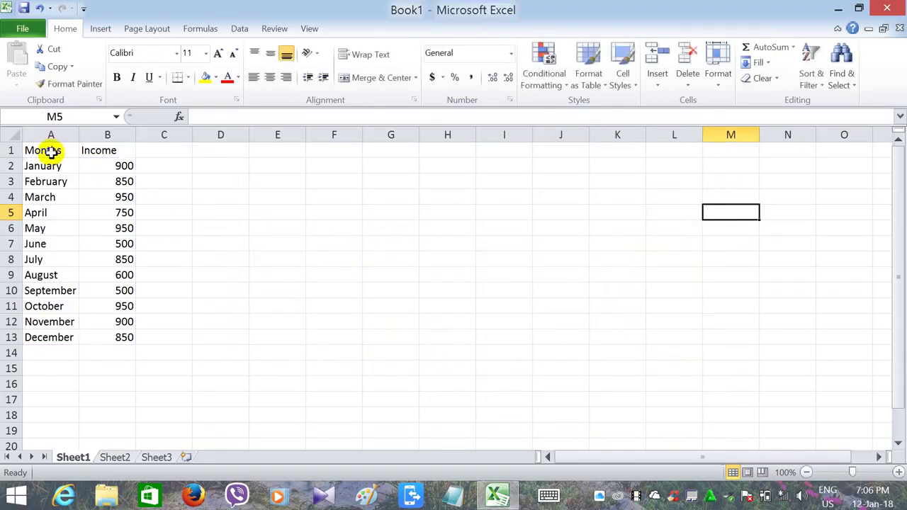
drag(51, 152, 106, 337)
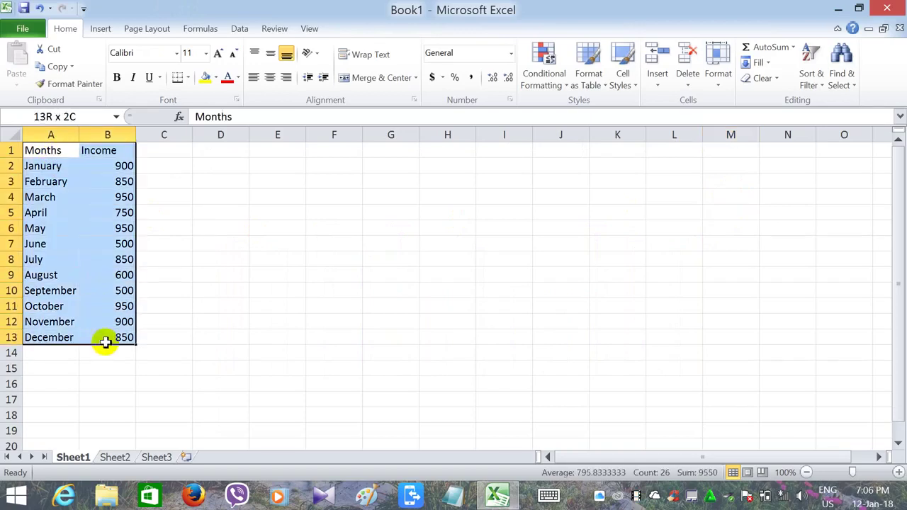
click(100, 29)
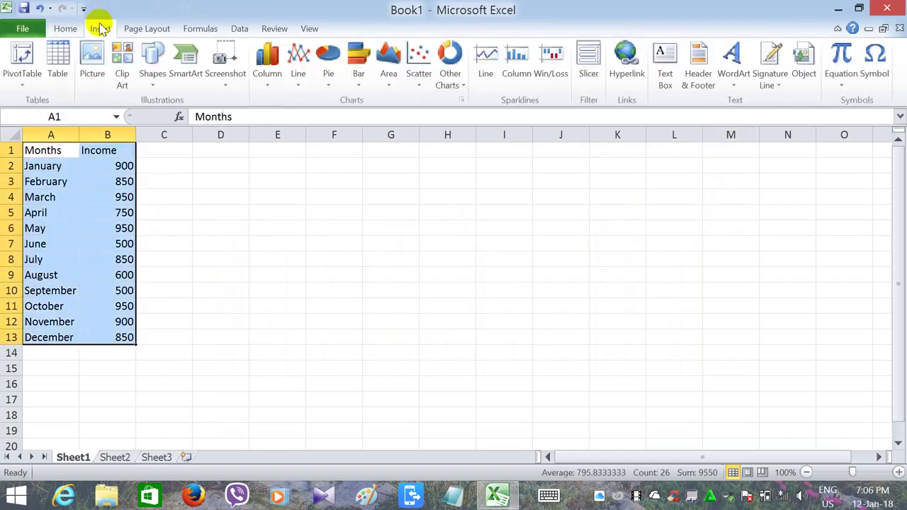
click(298, 63)
click(259, 145)
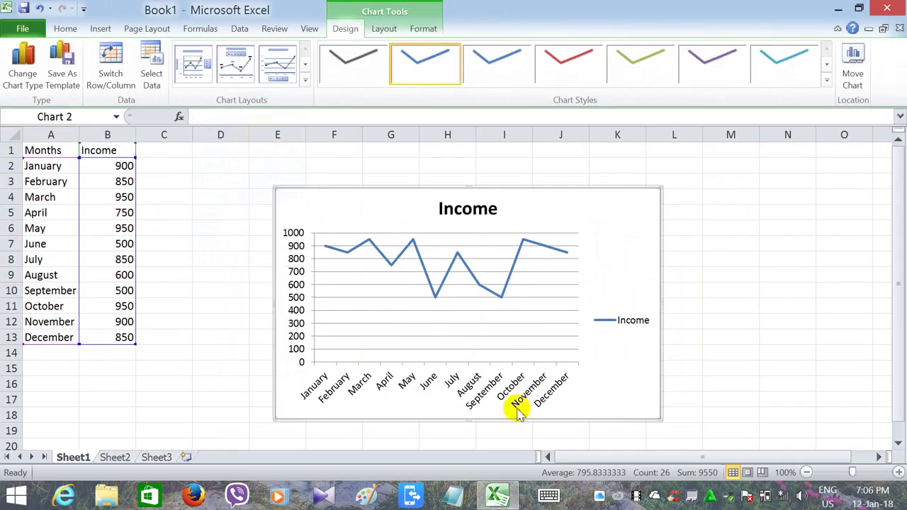
mouse_move(455, 270)
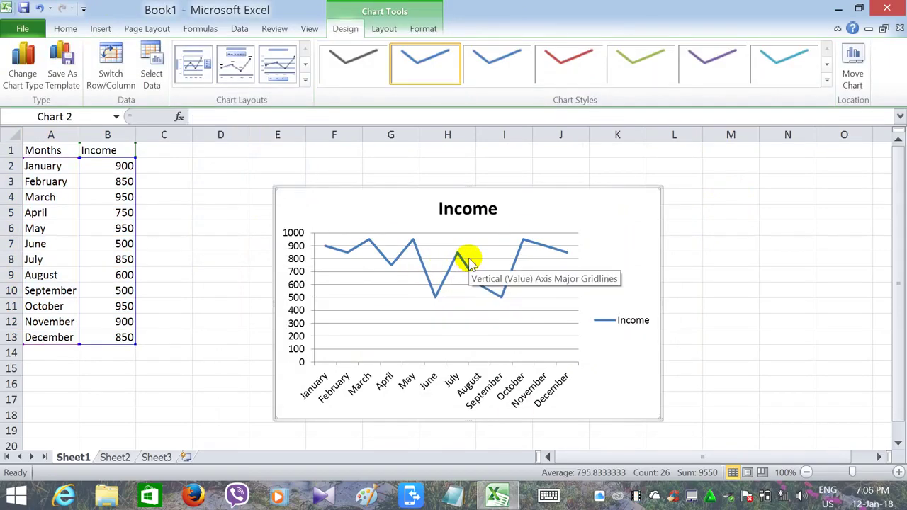
key(Delete)
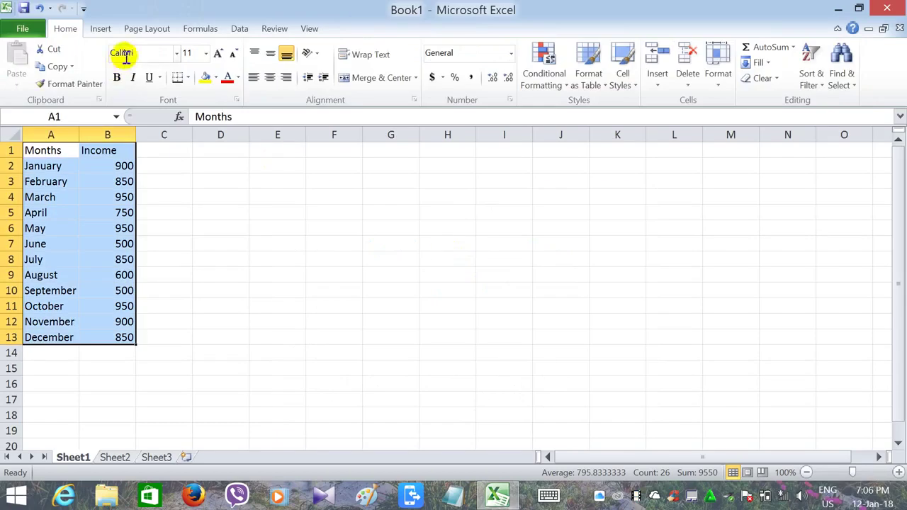
Insert an exploded pie chart of Income and pull its slices together into a solid pie
click(100, 30)
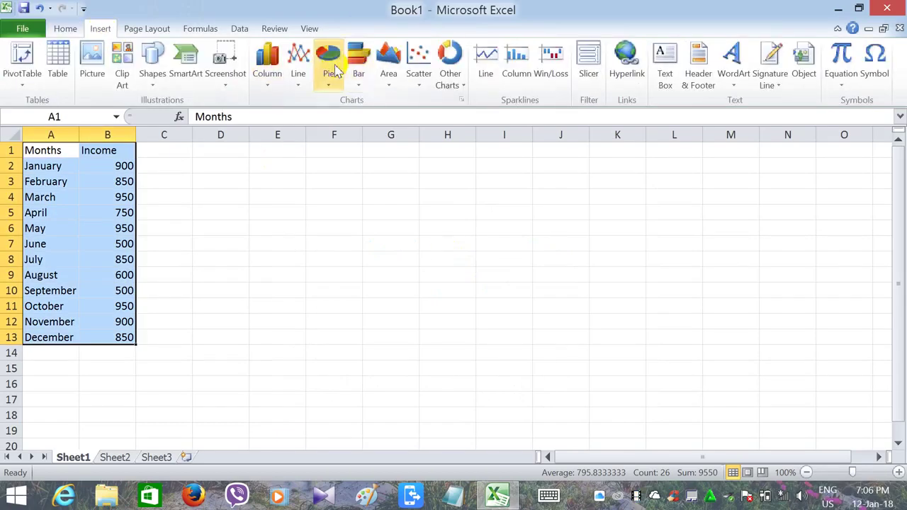
click(328, 63)
click(278, 128)
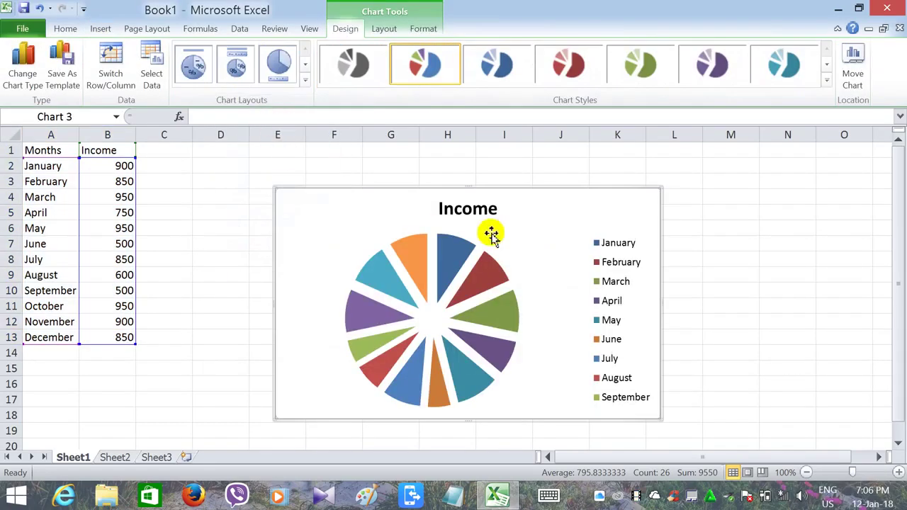
click(445, 260)
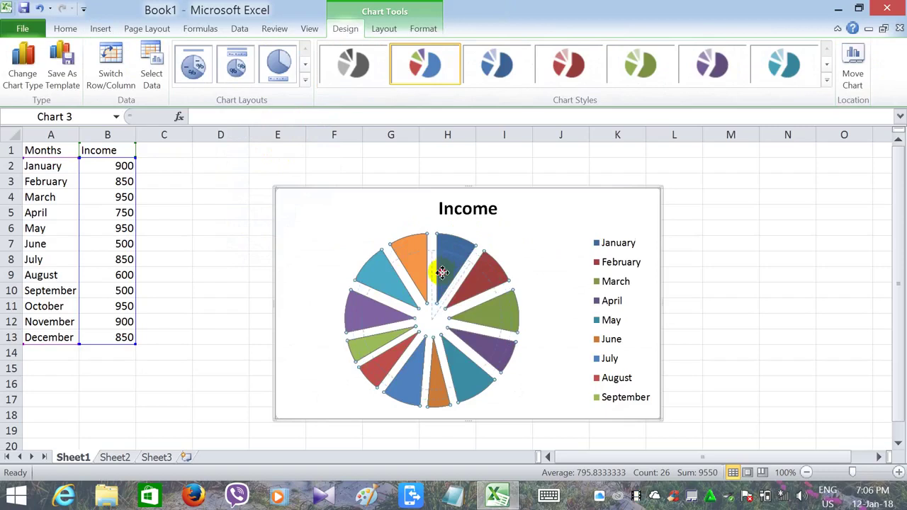
drag(442, 273, 443, 276)
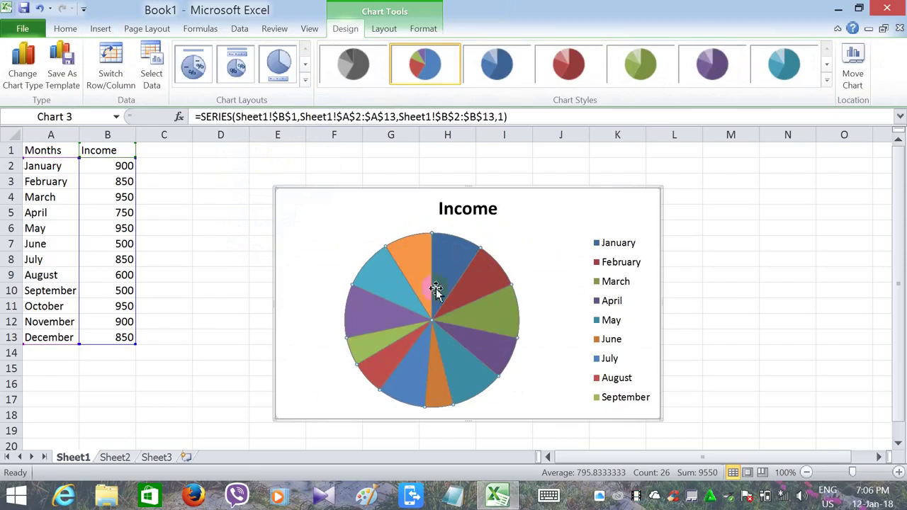
Pull the October and May slices out of the pie, then push them back in
drag(372, 314, 356, 317)
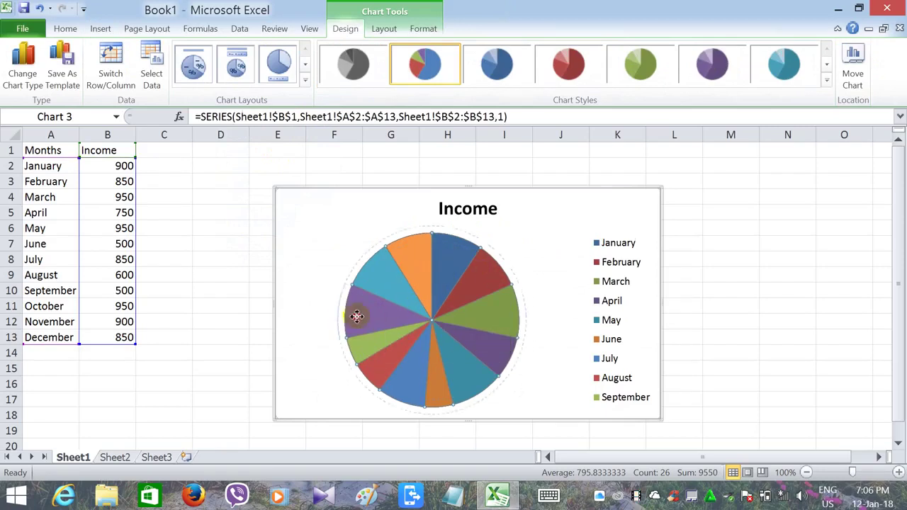
click(377, 309)
drag(354, 307, 314, 298)
mouse_move(384, 289)
mouse_down()
mouse_move(352, 252)
mouse_move(385, 284)
mouse_up()
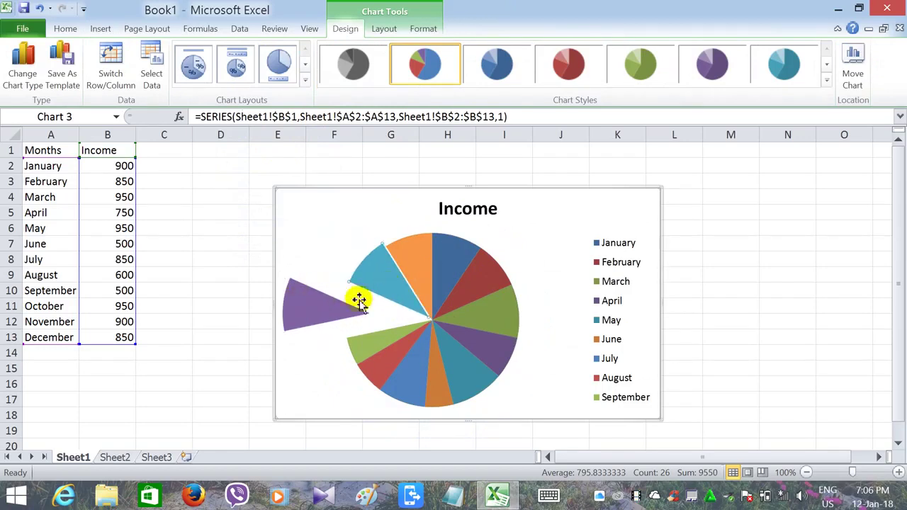
drag(330, 310, 402, 324)
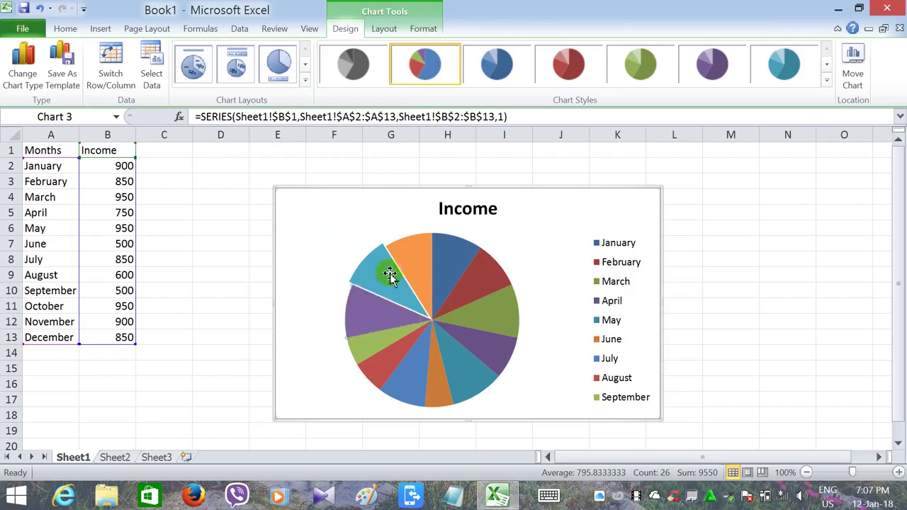
click(405, 294)
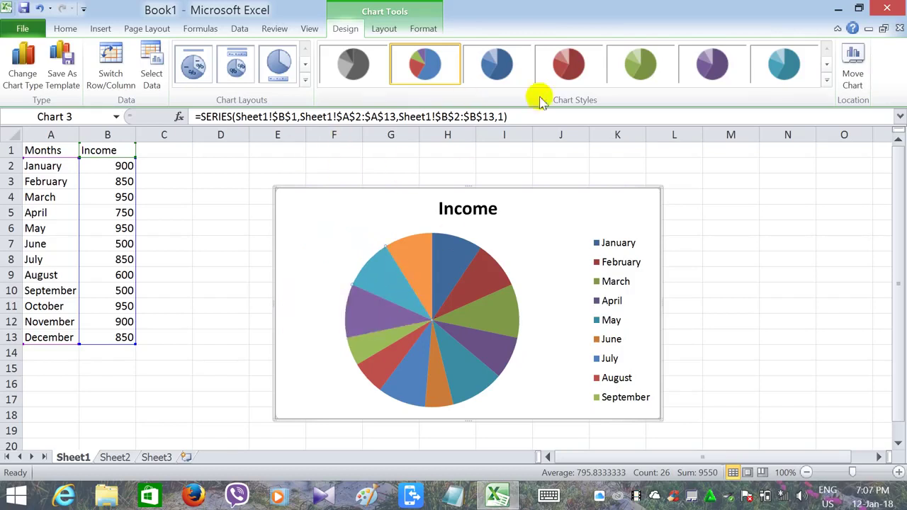
Give the pie a glossy multicolour style and a layout with the legend below
click(826, 80)
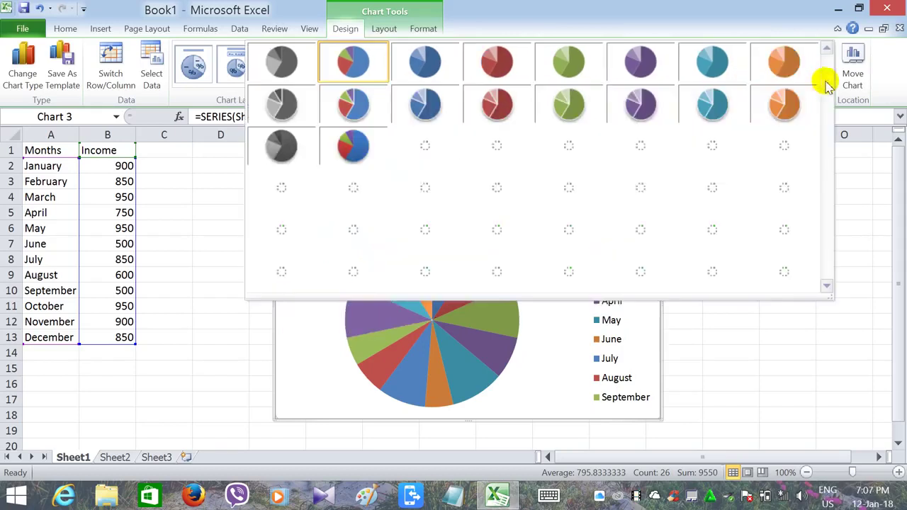
click(360, 187)
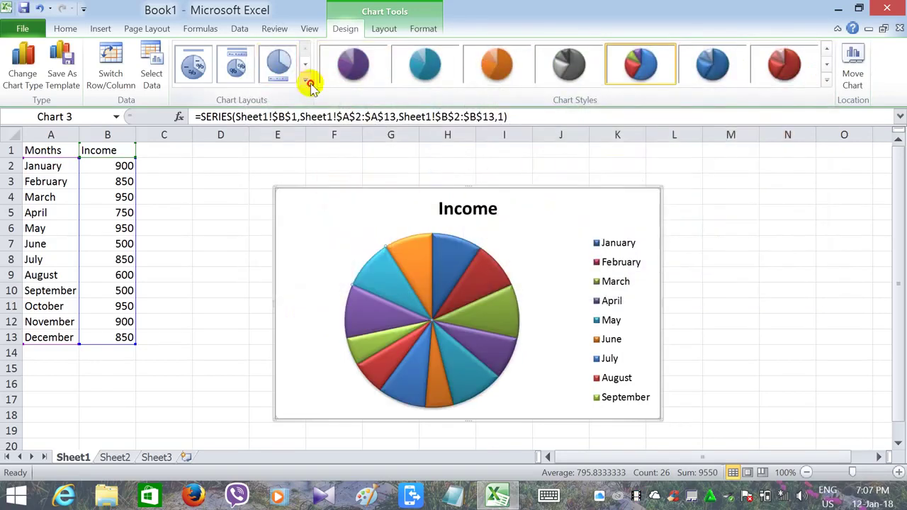
click(305, 80)
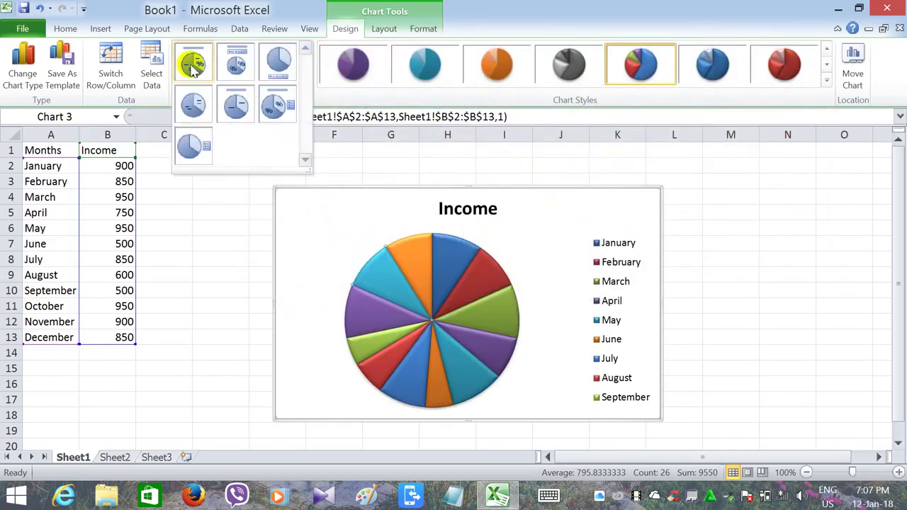
click(279, 64)
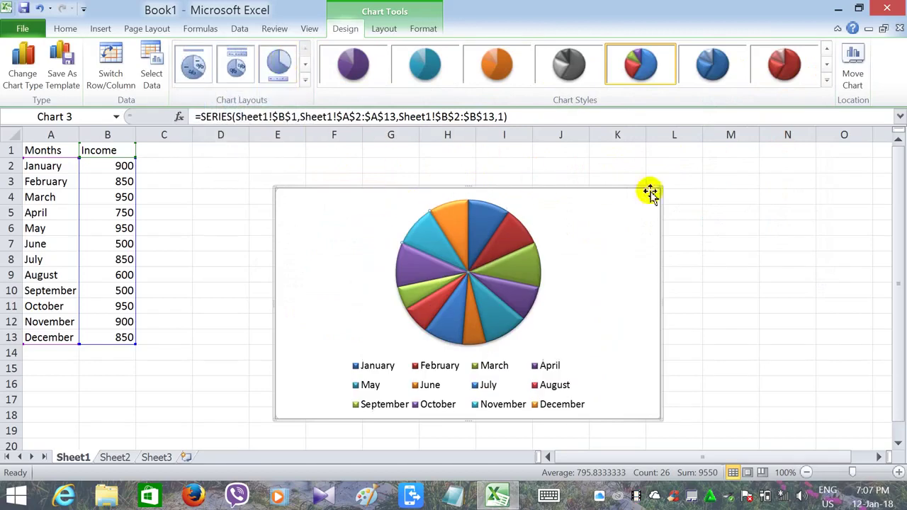
Select the pie chart and delete it from the sheet
click(698, 204)
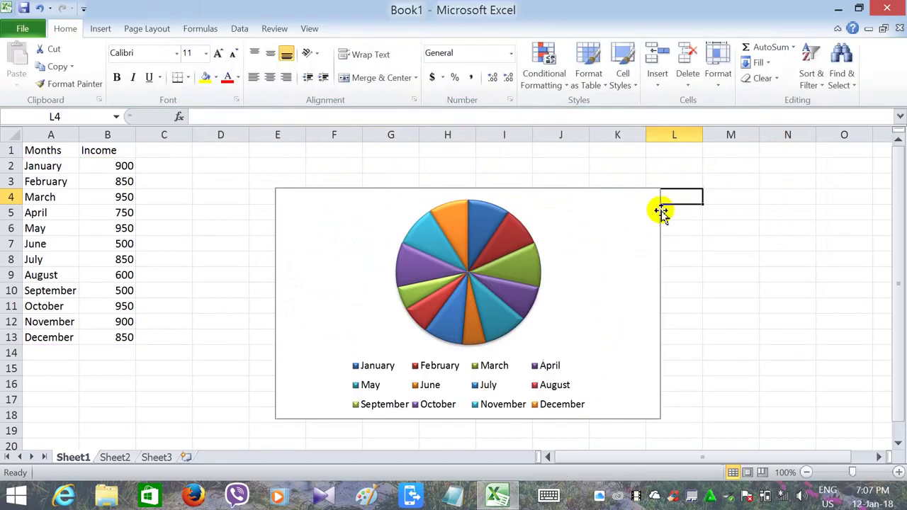
click(660, 210)
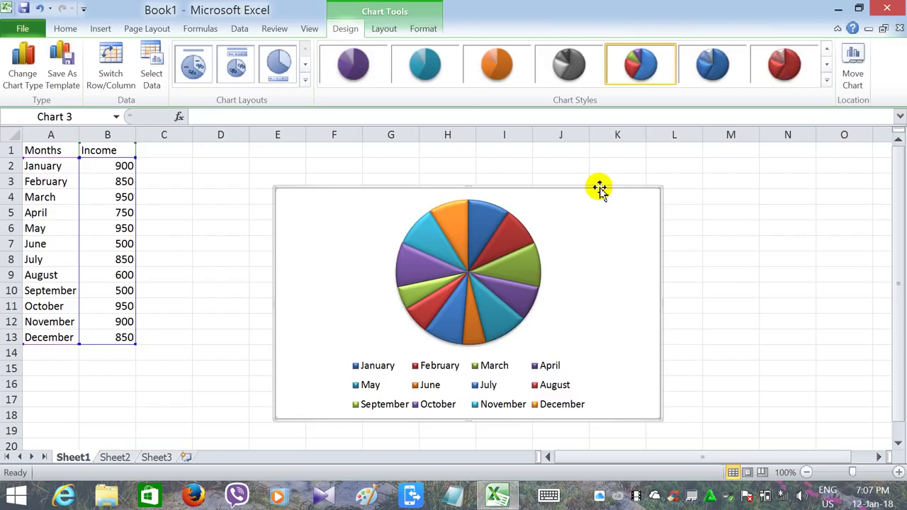
key(Delete)
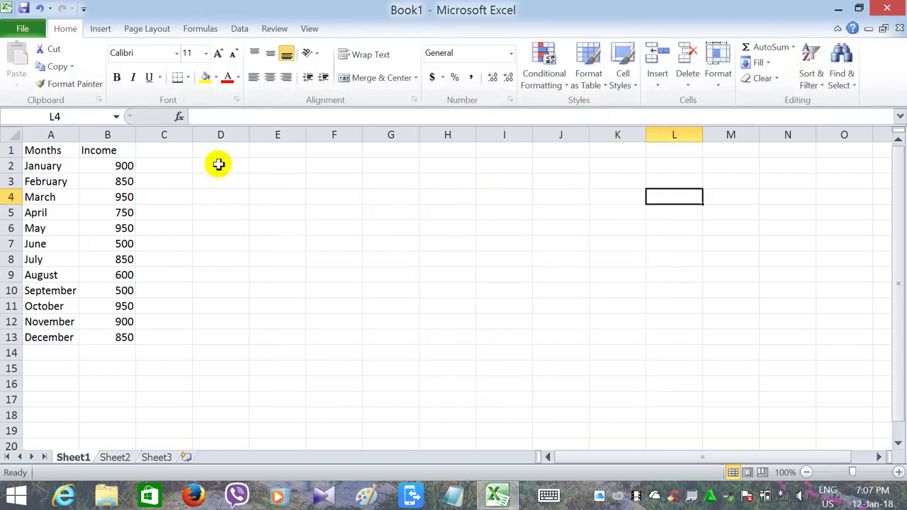
Insert a 2-D area chart of the A1:B13 table, then delete it
click(99, 28)
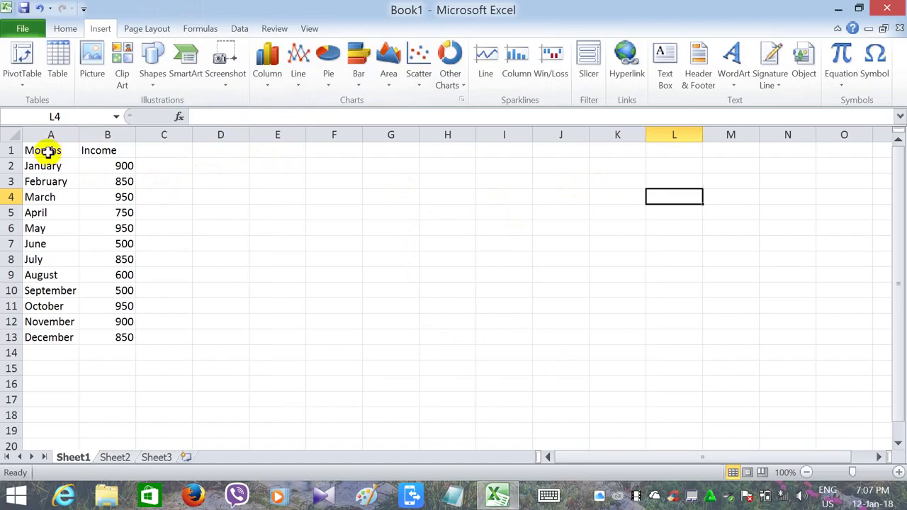
drag(45, 149, 119, 338)
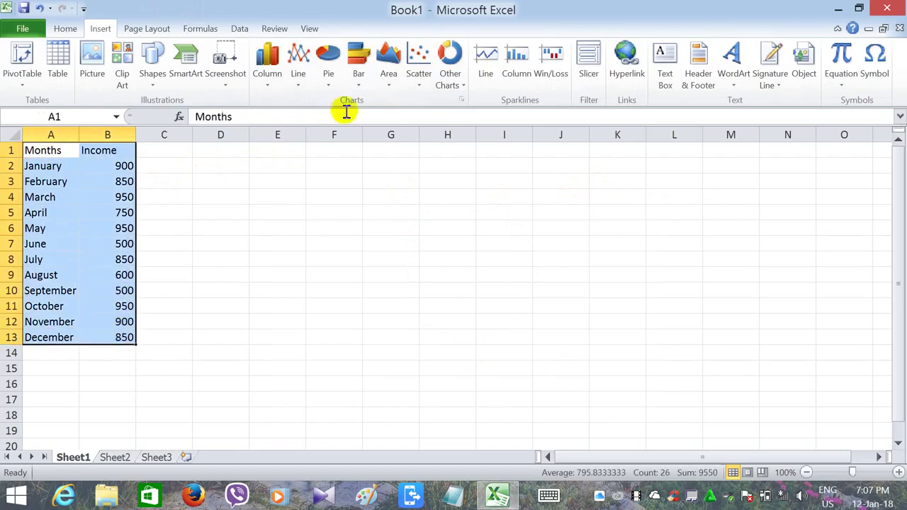
click(387, 67)
click(342, 145)
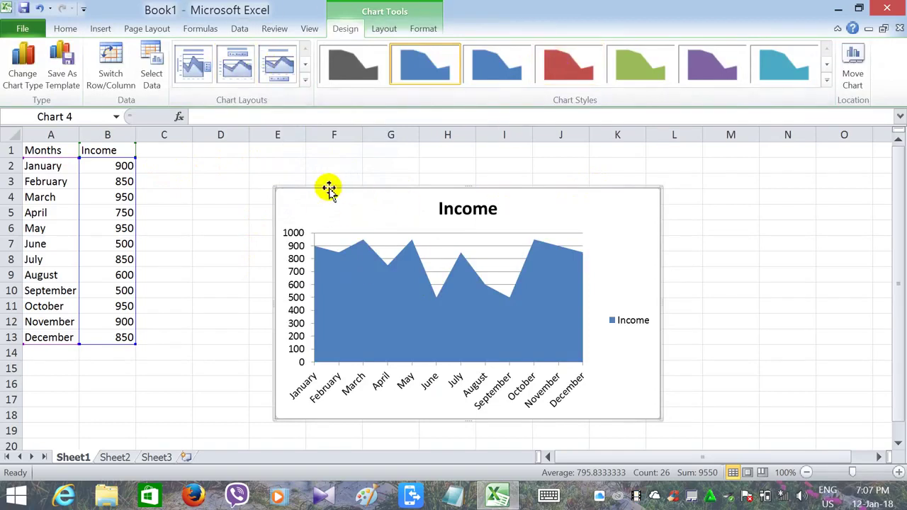
key(Delete)
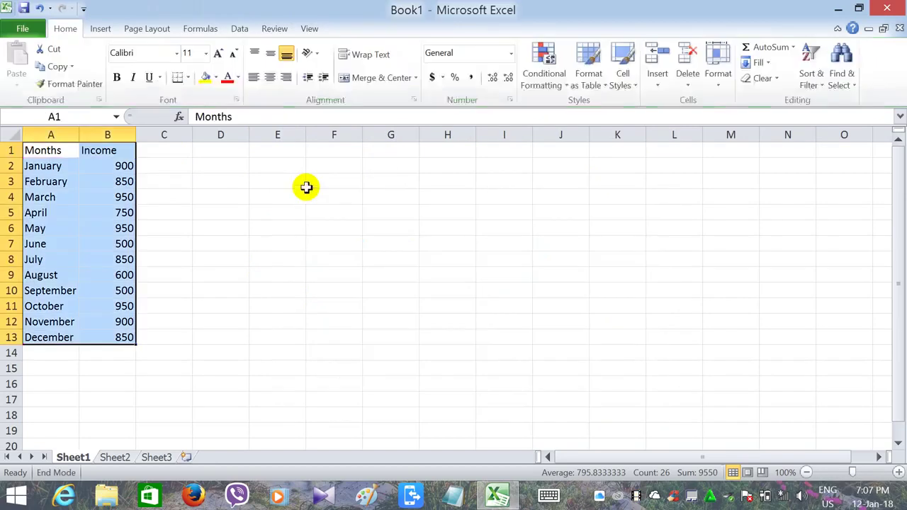
Insert a Scatter with Smooth Lines and Markers chart of Income
click(102, 27)
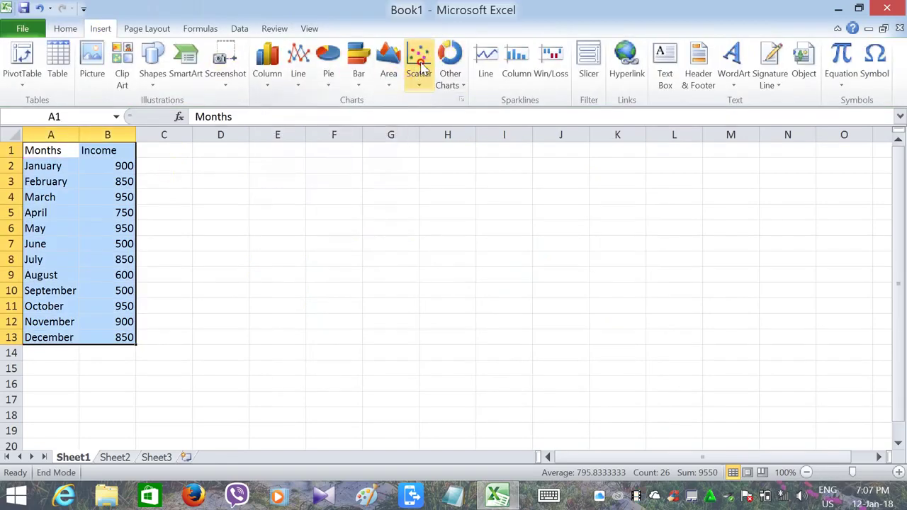
click(418, 71)
click(389, 135)
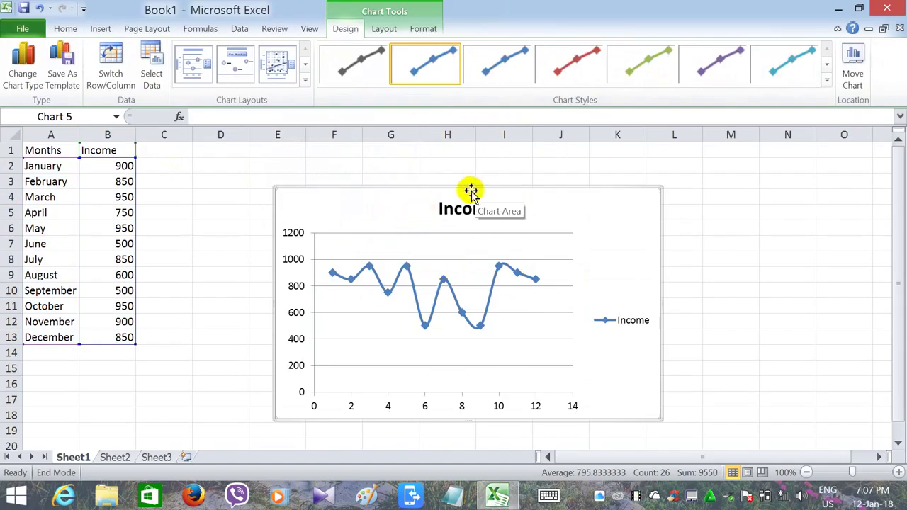
Replace the scatter chart with a Radar with Markers chart of Income
key(Delete)
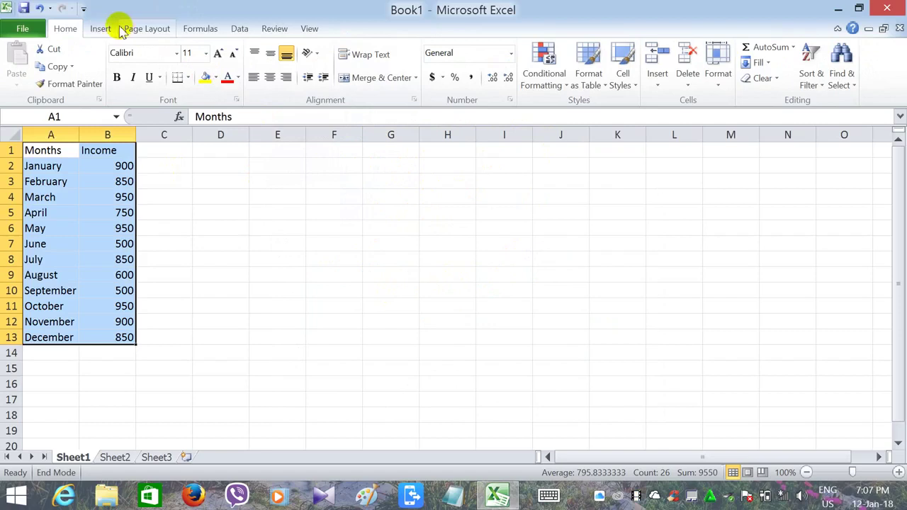
click(102, 28)
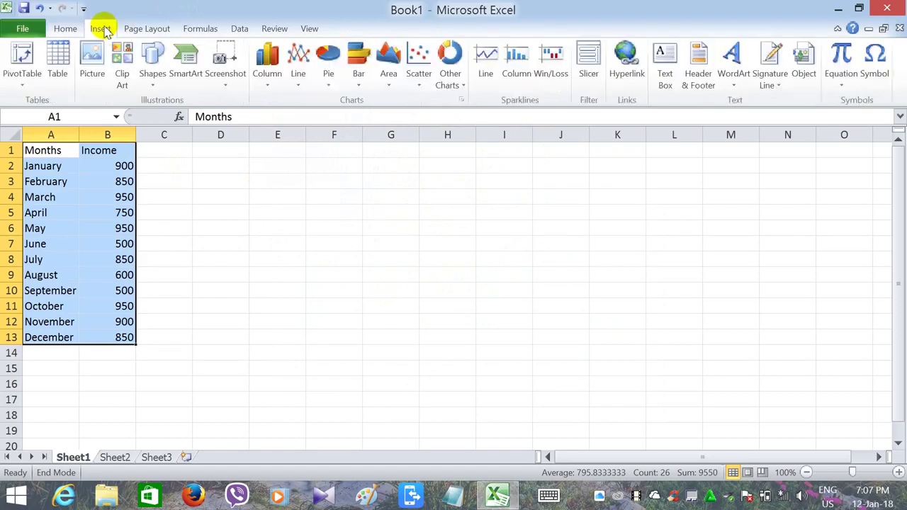
click(449, 75)
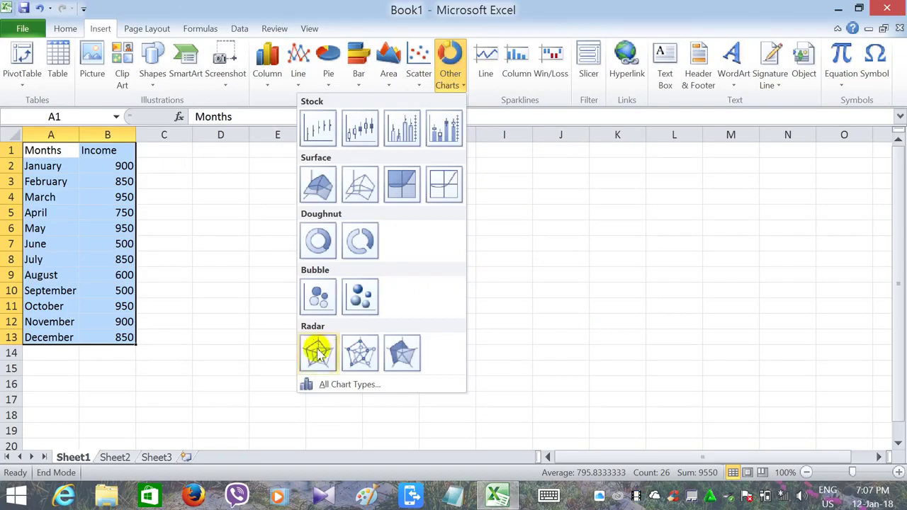
click(362, 354)
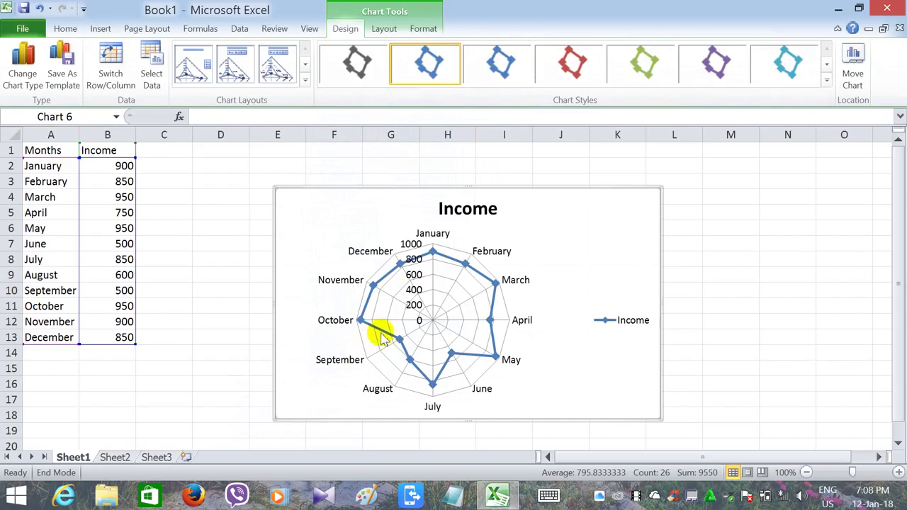
Try red, green and purple chart styles, settling on cyan for the radar series
click(569, 62)
click(636, 63)
click(712, 64)
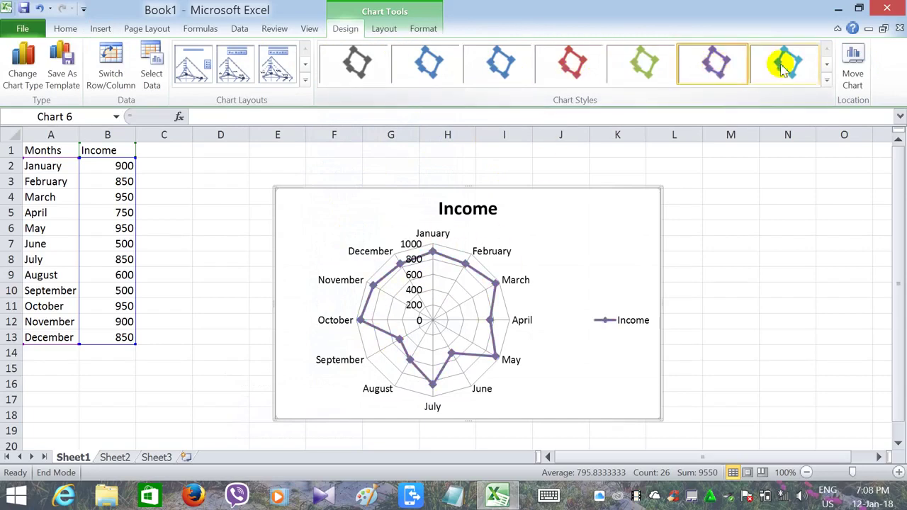
click(781, 64)
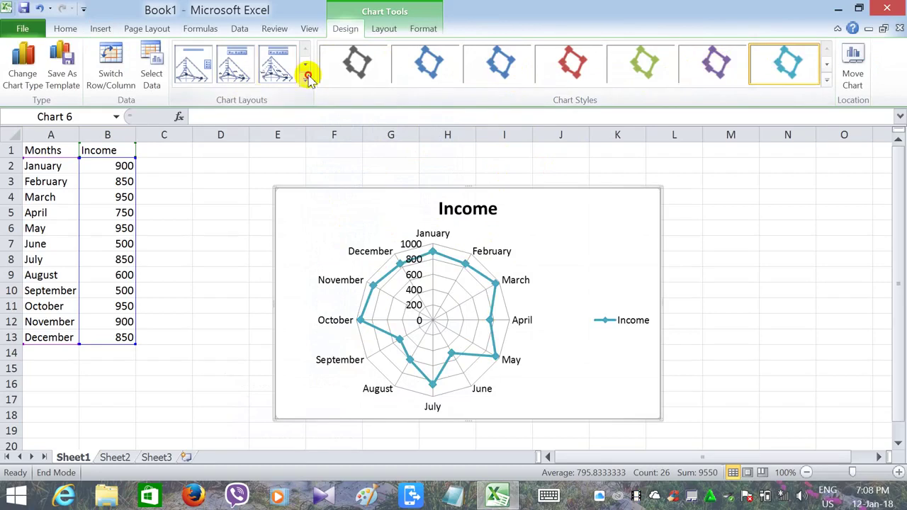
Apply the second chart layout, with the legend under the title and value labels on each point
click(232, 71)
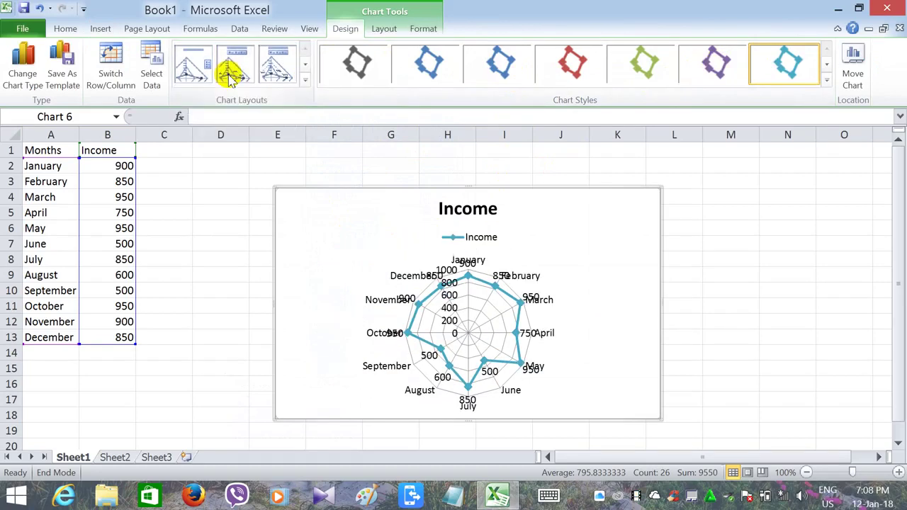
click(670, 237)
click(658, 236)
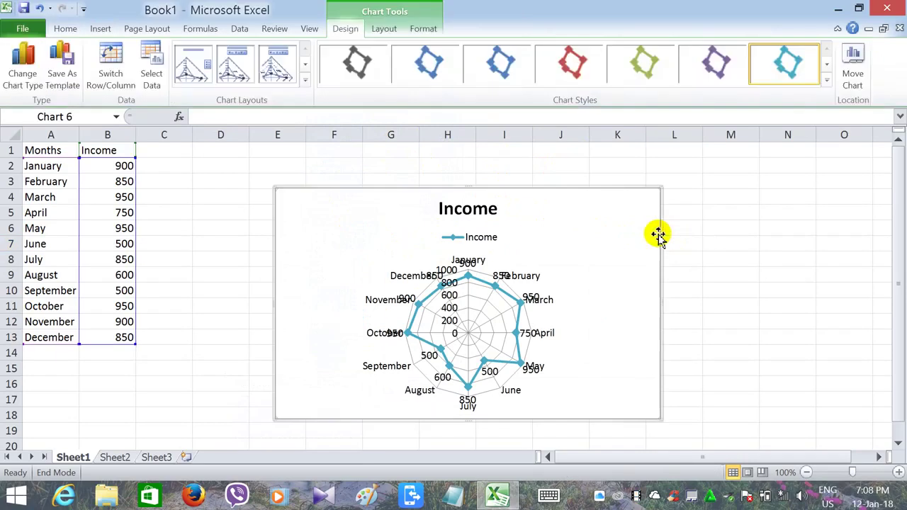
Delete the radar chart and add the headings Outgo in C1 and balance in D1
key(Delete)
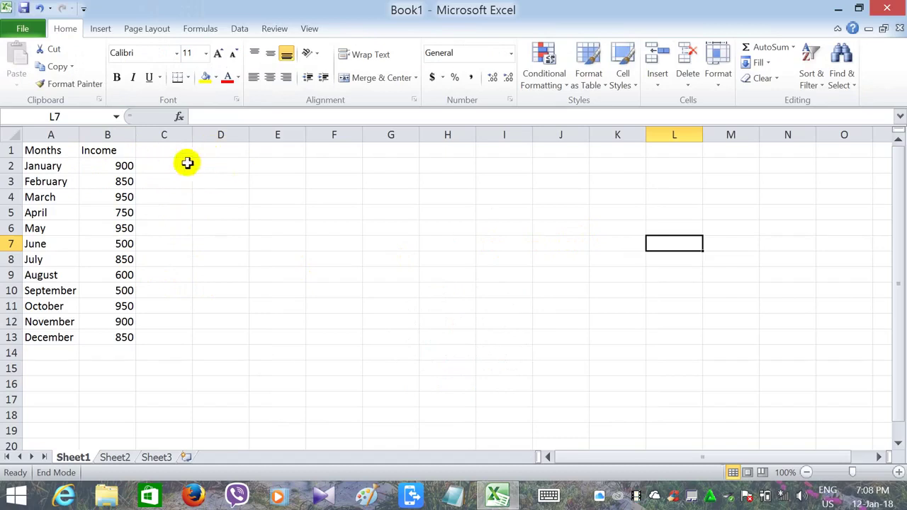
click(147, 153)
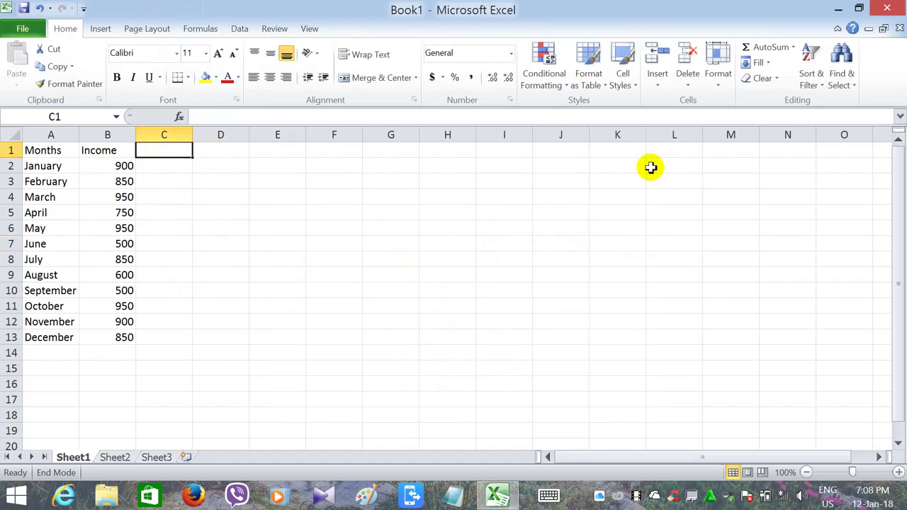
text(Outgo)
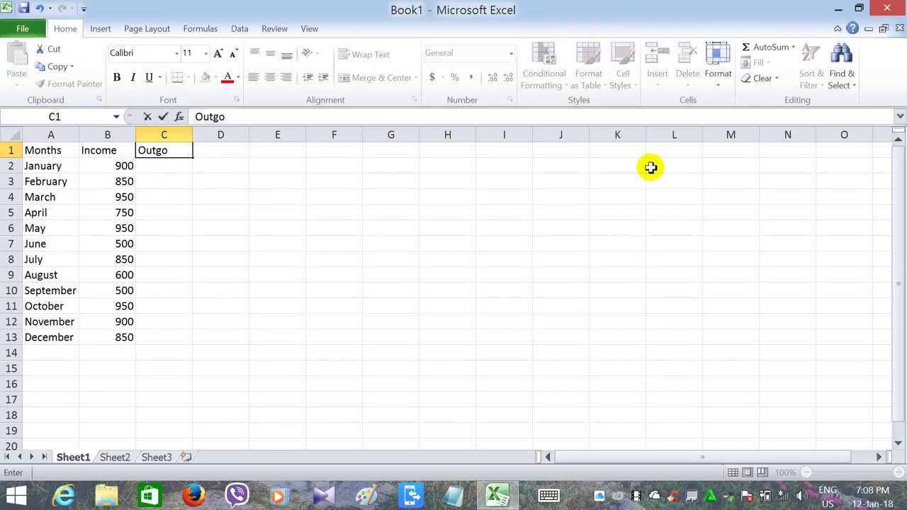
key(Tab)
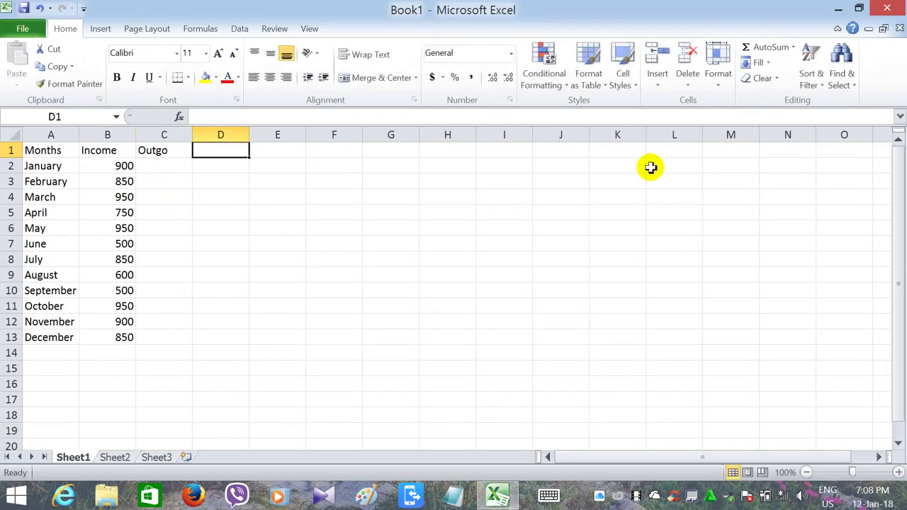
text(balance)
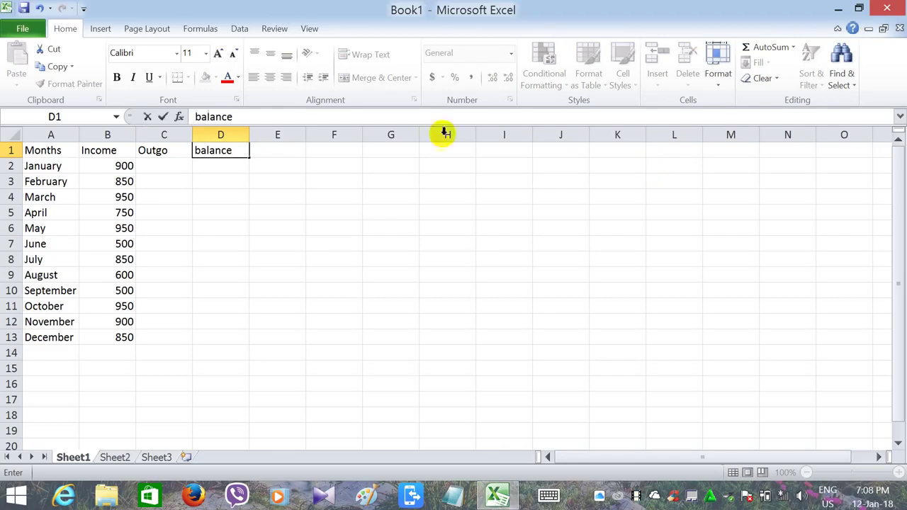
click(168, 170)
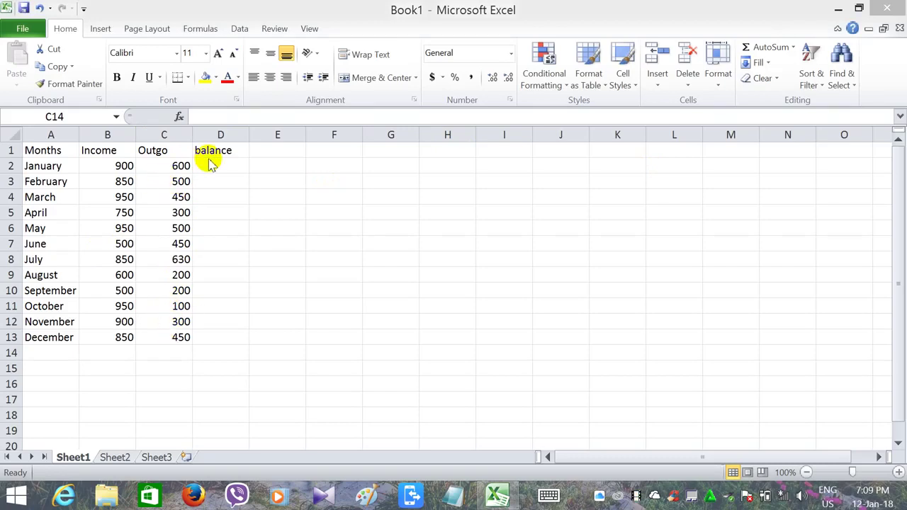
Enter =B2-C2 in D2 and fill the balance formula down to D13
click(207, 164)
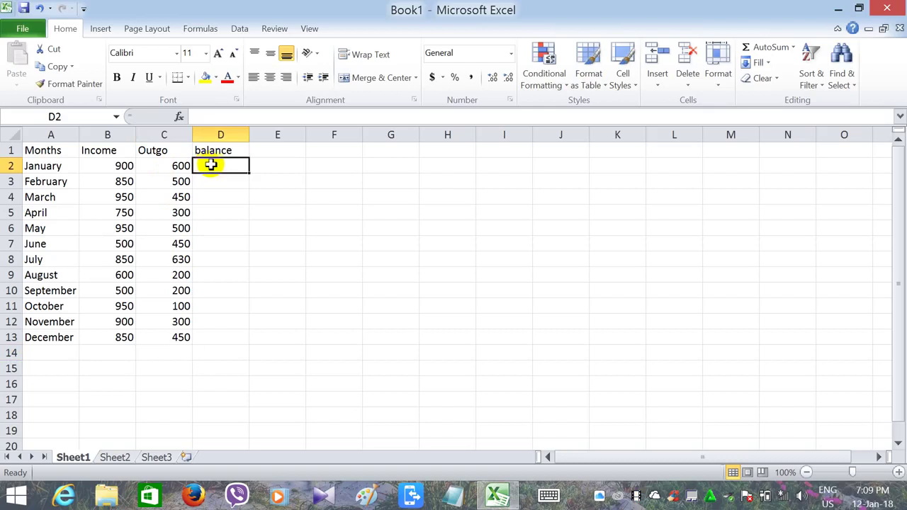
text(=)
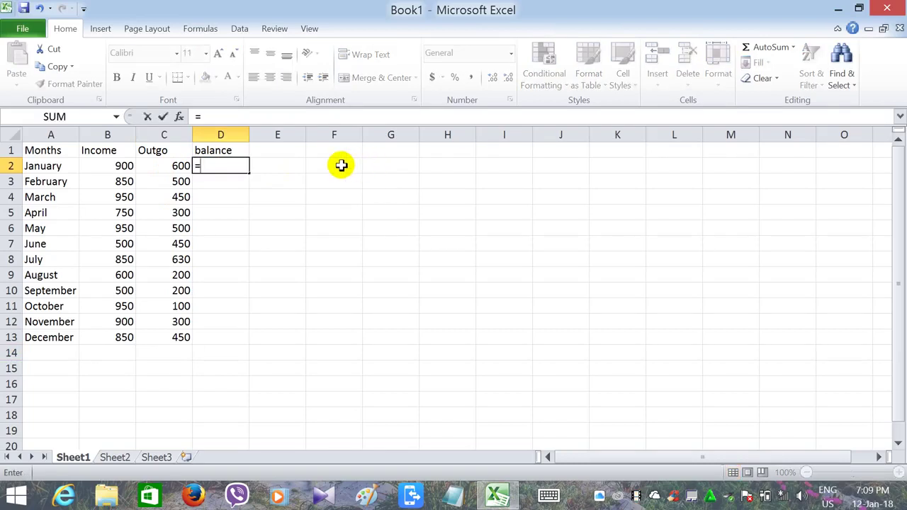
text(b)
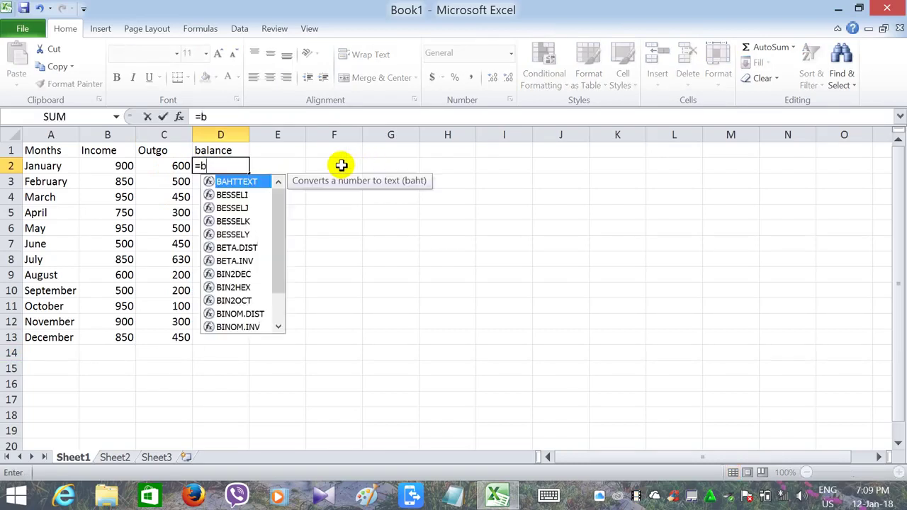
text(2-)
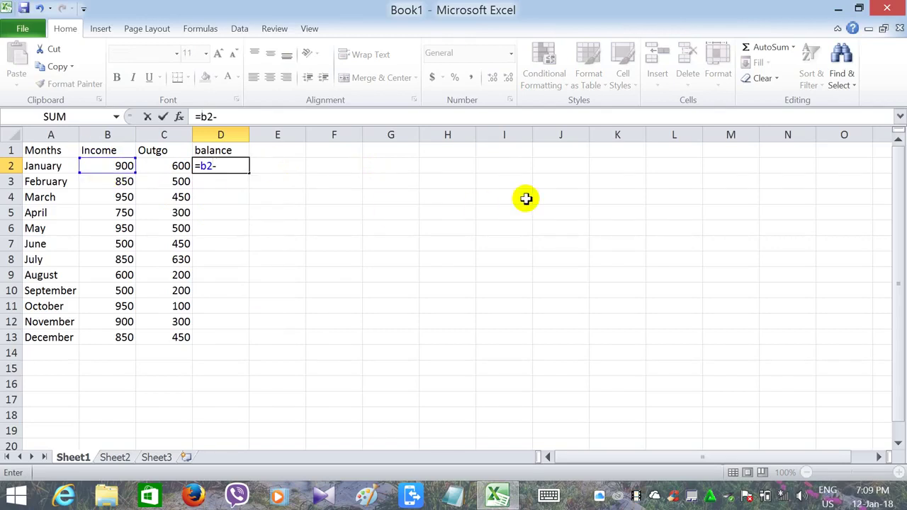
text(c)
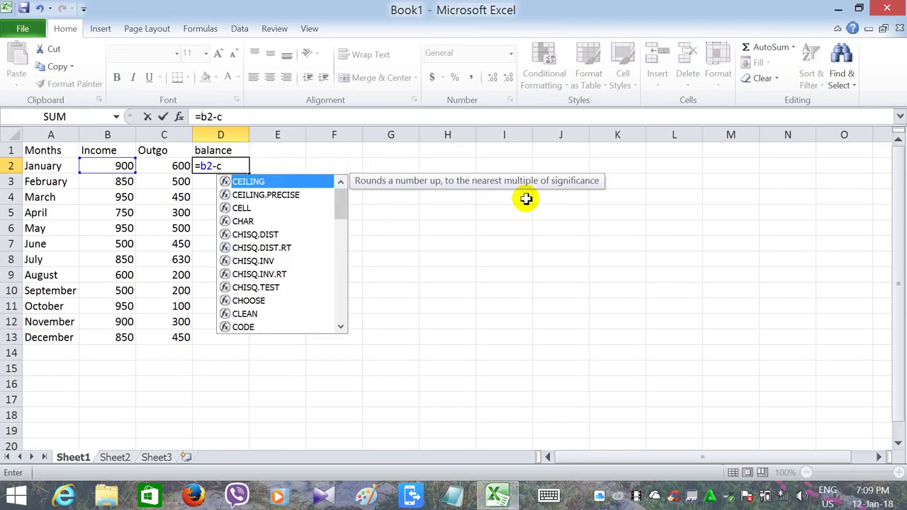
text(2)
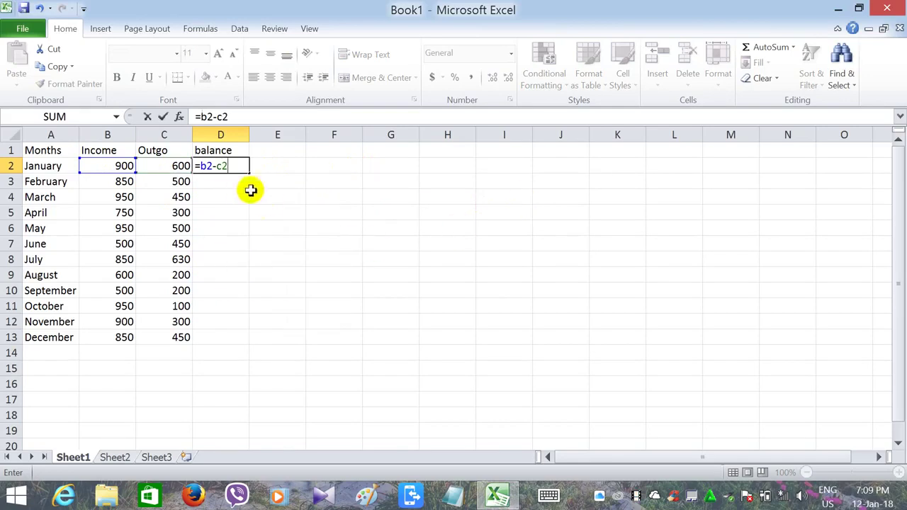
key(Return)
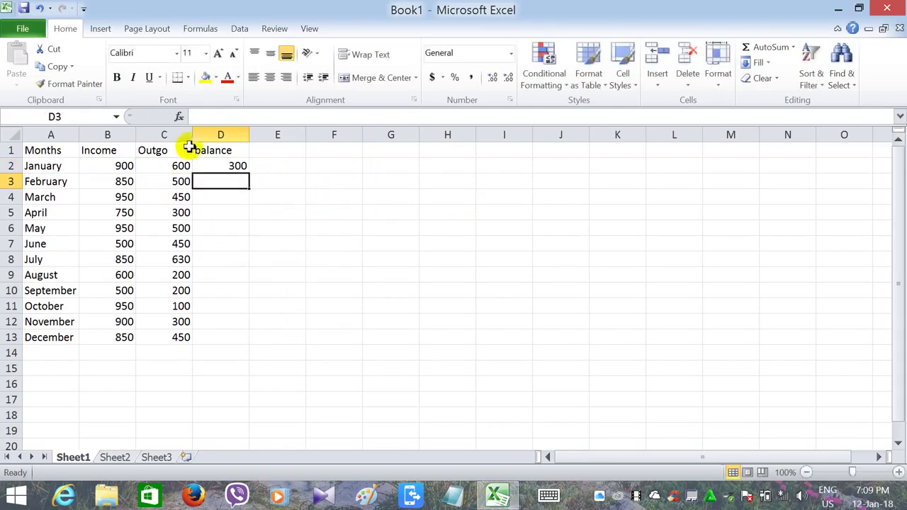
click(239, 165)
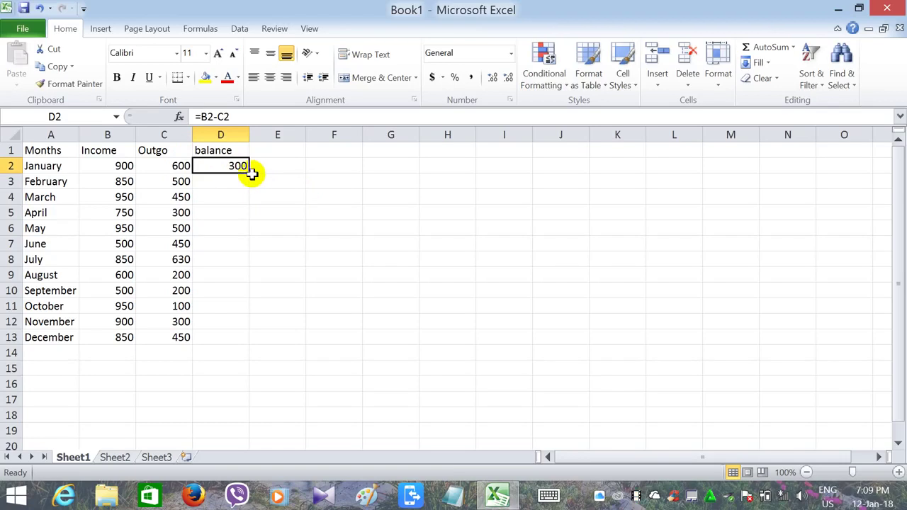
drag(251, 176, 256, 347)
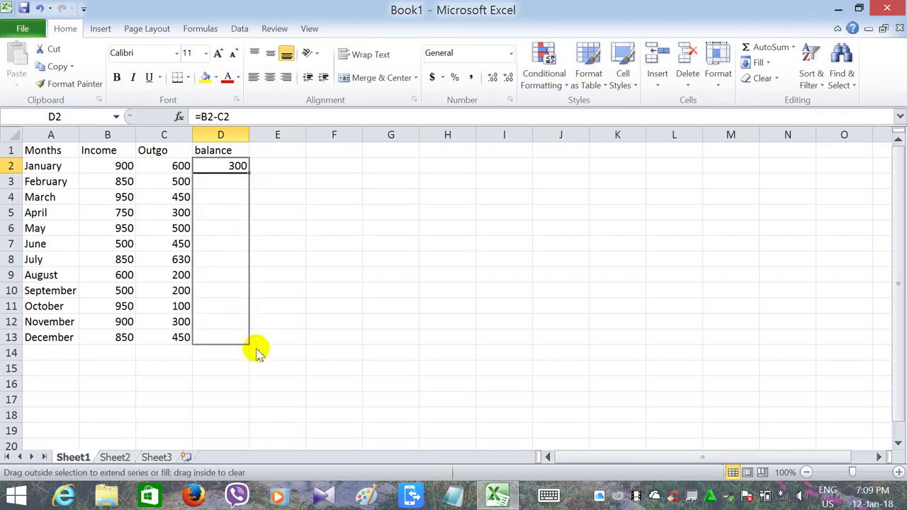
click(267, 169)
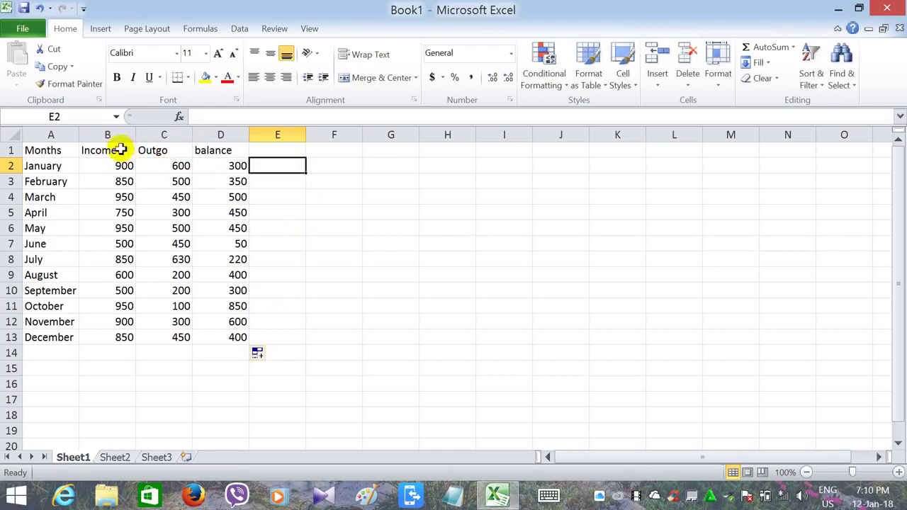
Copy the Income, Outgo and balance headers from B1:D1 to E1:G1
drag(120, 150, 260, 150)
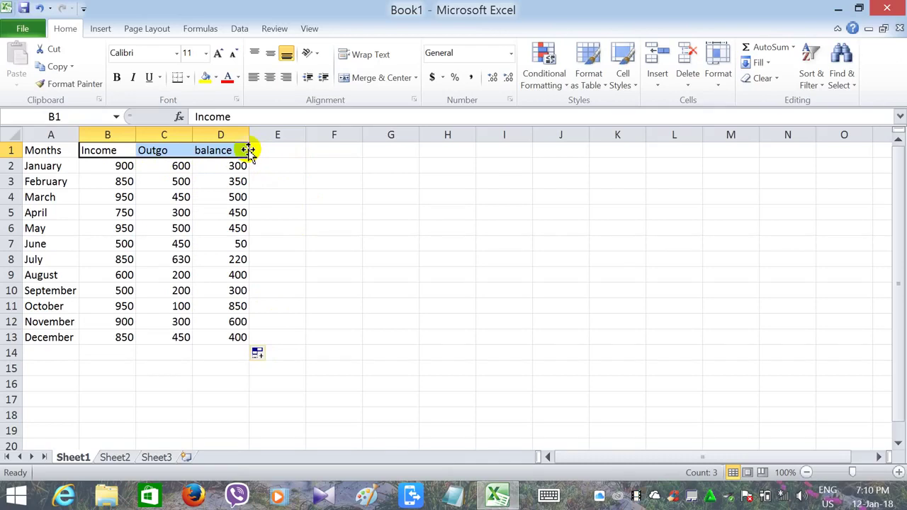
drag(251, 153, 392, 153)
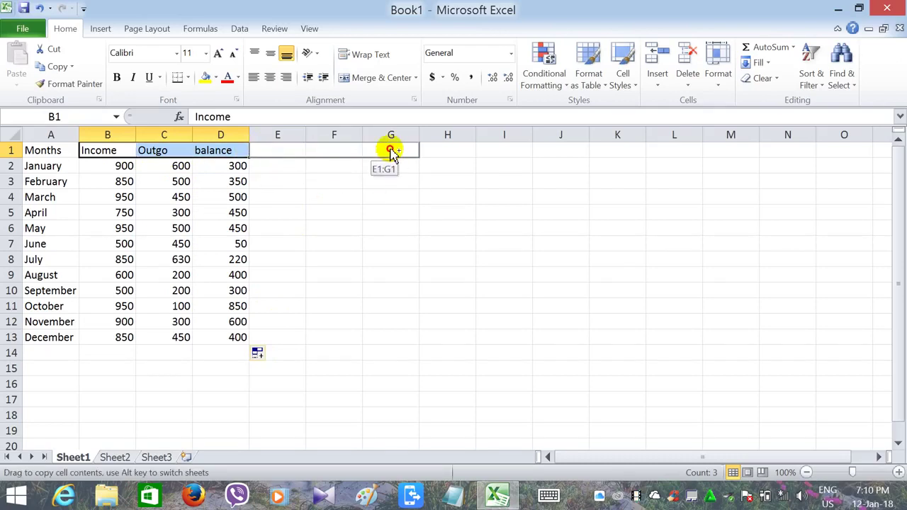
drag(392, 154, 391, 154)
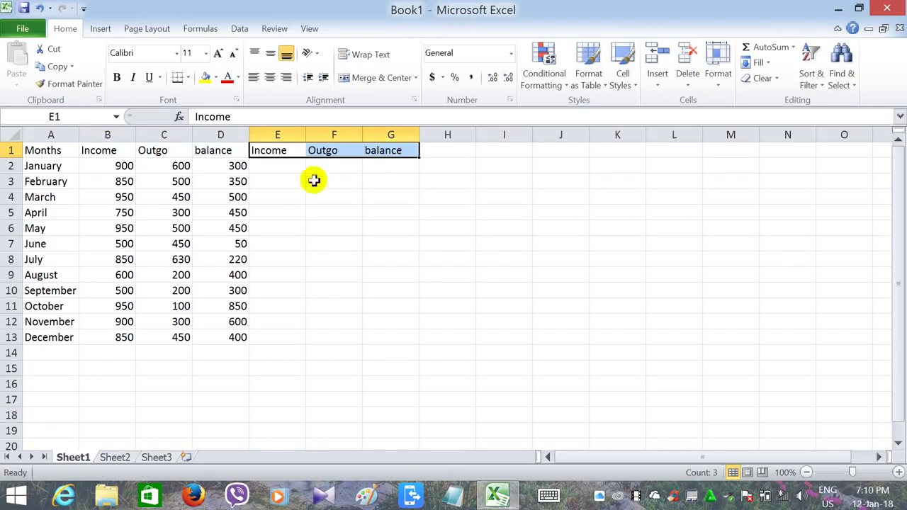
click(270, 168)
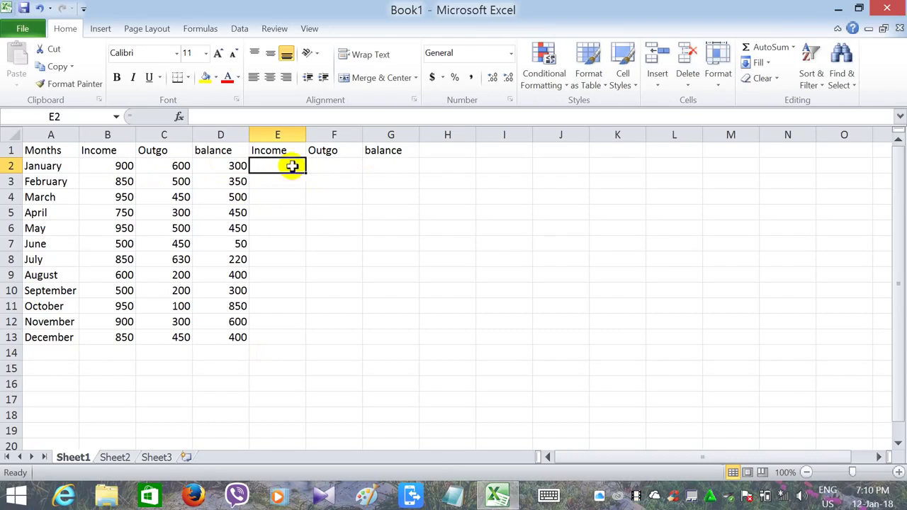
Insert a line sparkline of Income B2:B13 in E2 and fill it down to E13
click(101, 30)
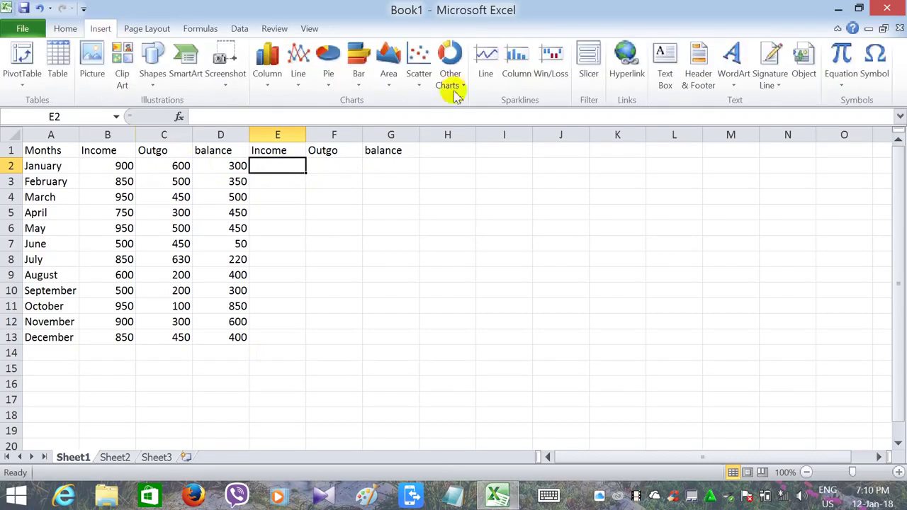
click(484, 62)
text(b2:b13)
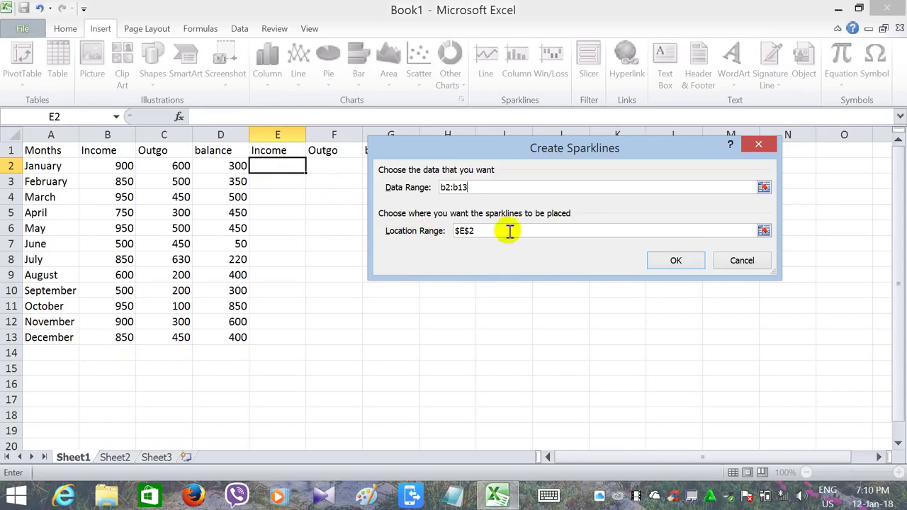
click(677, 261)
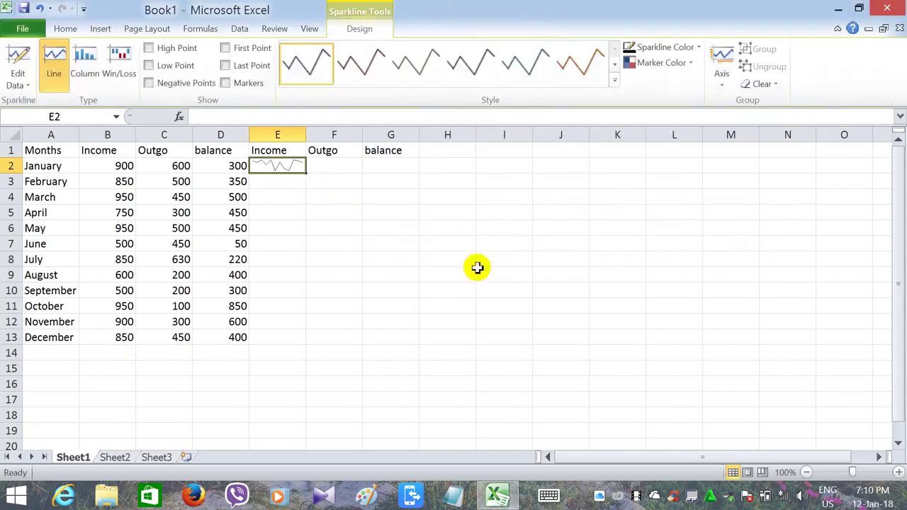
drag(306, 171, 330, 345)
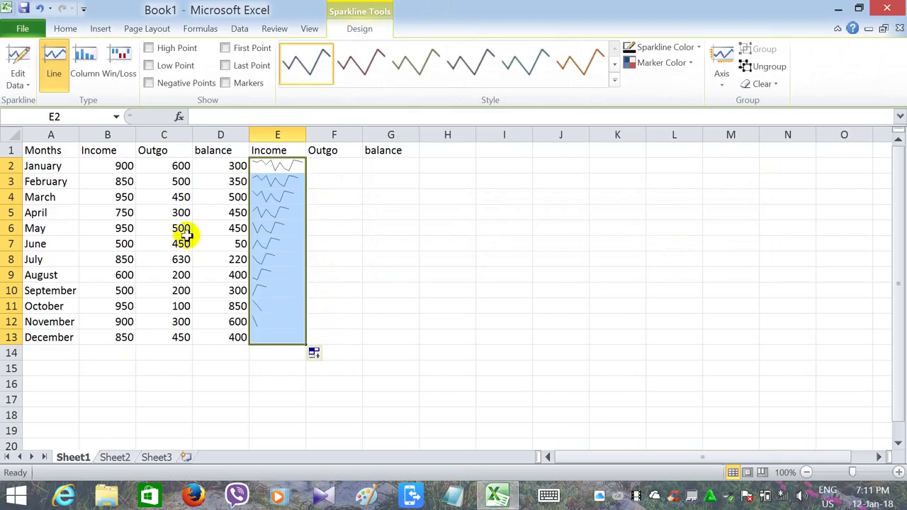
click(339, 165)
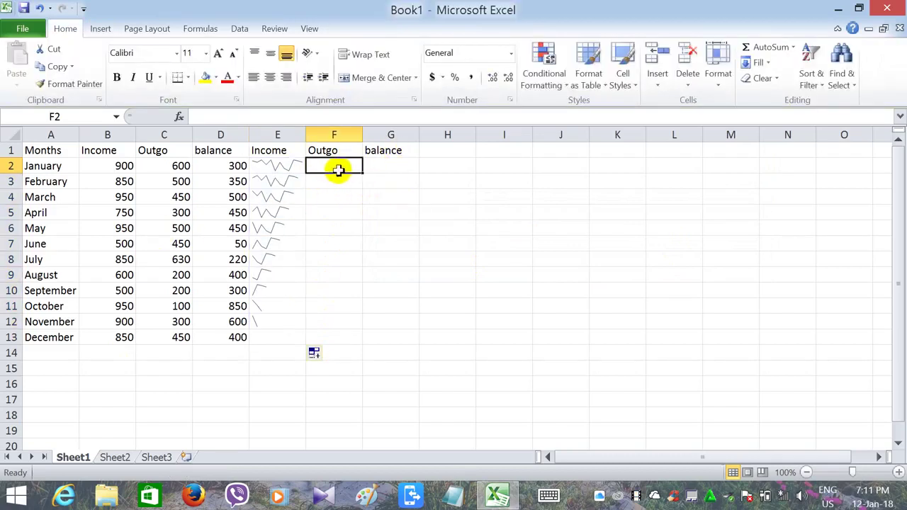
Insert a column sparkline of Outgo C2:C13 in F2 and fill it down to F13
click(101, 30)
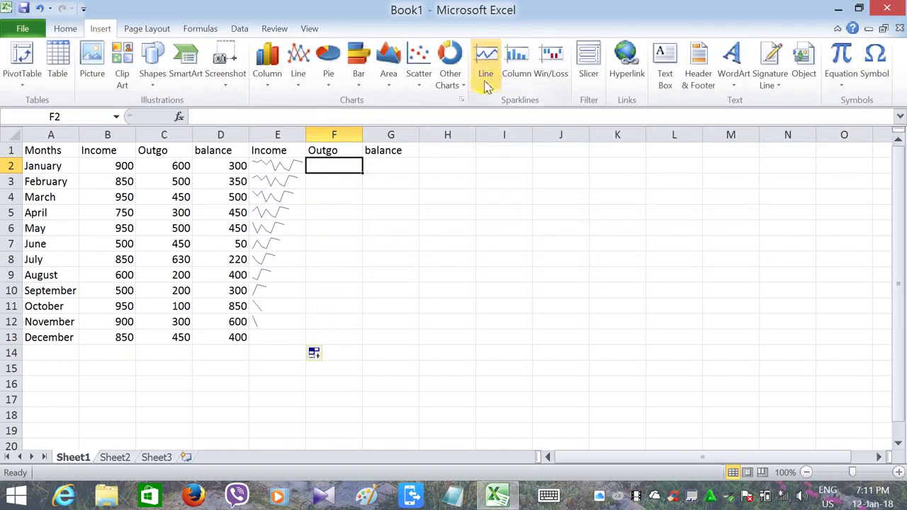
click(518, 72)
text(c2:c13)
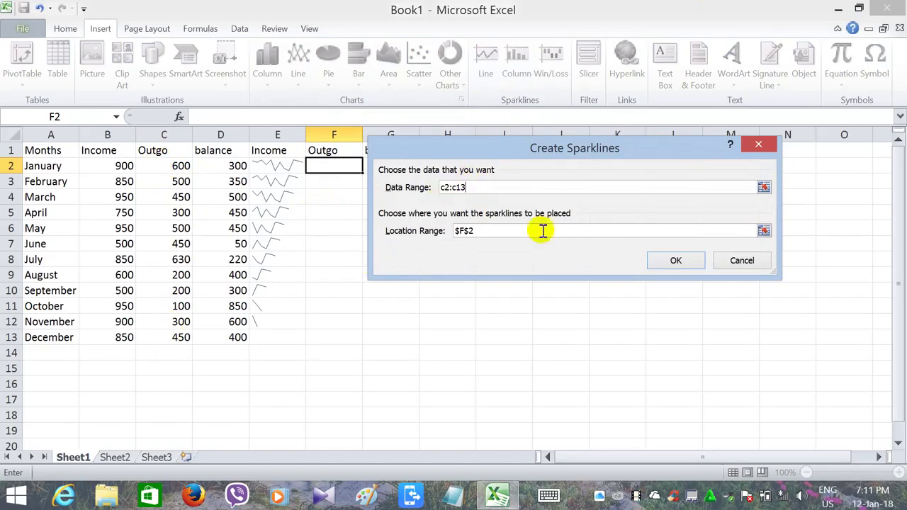
click(686, 261)
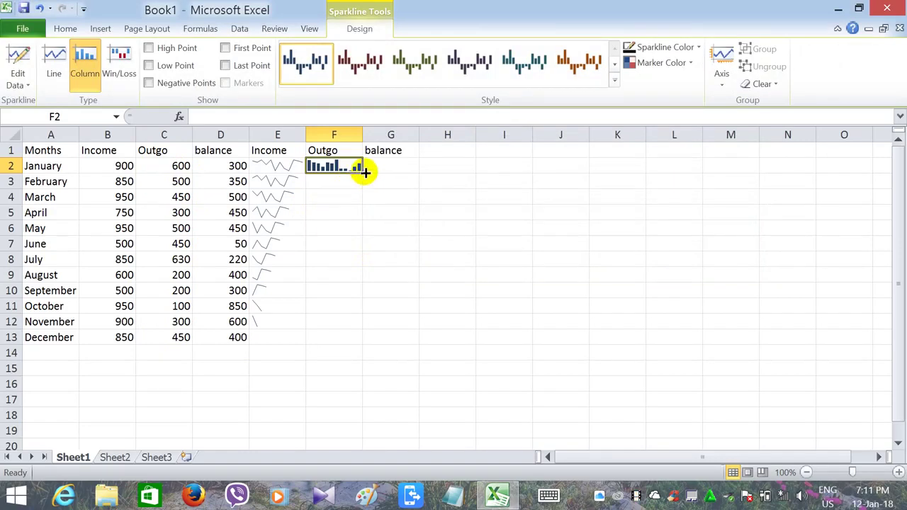
drag(364, 173, 341, 342)
click(386, 168)
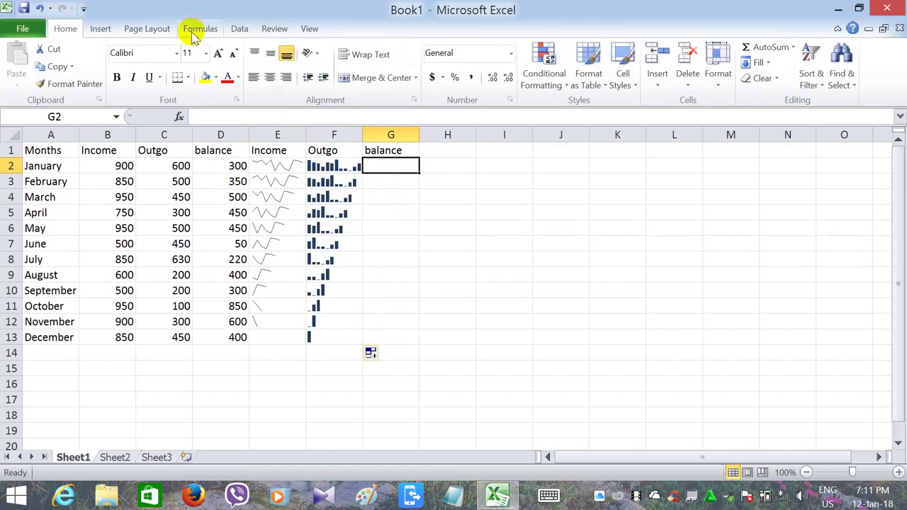
Add win/loss sparklines of balance D2:D13 in G2:G13 and apply the fifth sparkline style
click(100, 29)
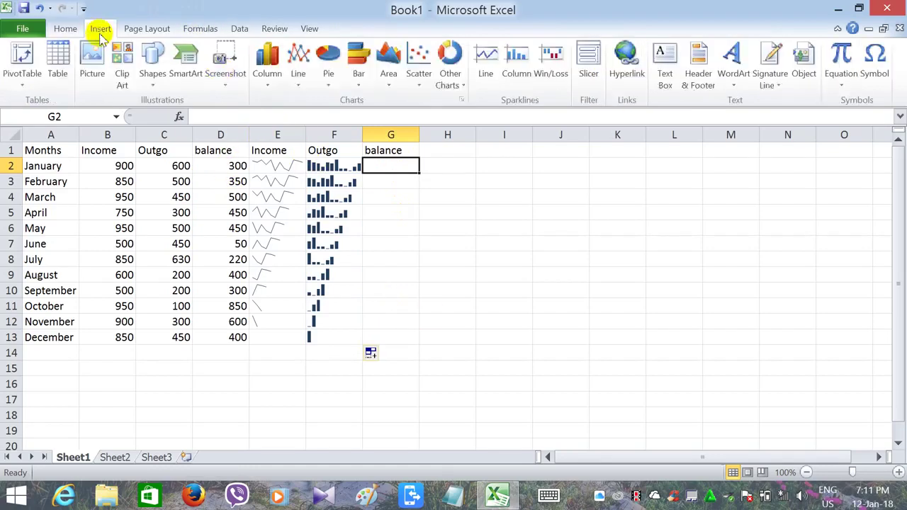
click(558, 68)
text(d2:d13)
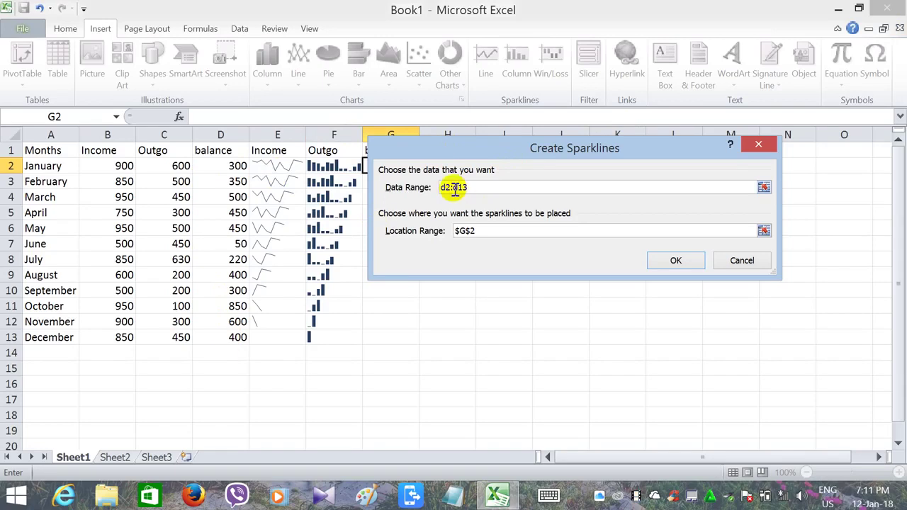
click(676, 262)
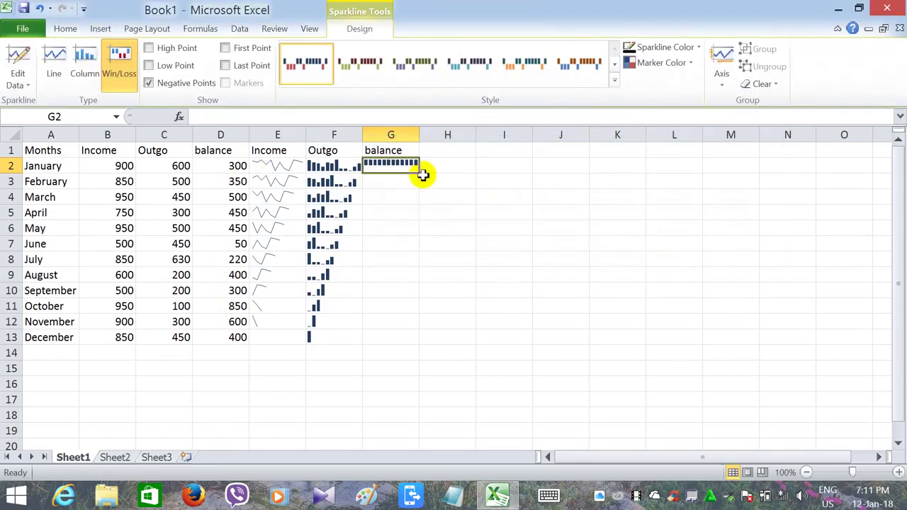
drag(418, 174, 410, 343)
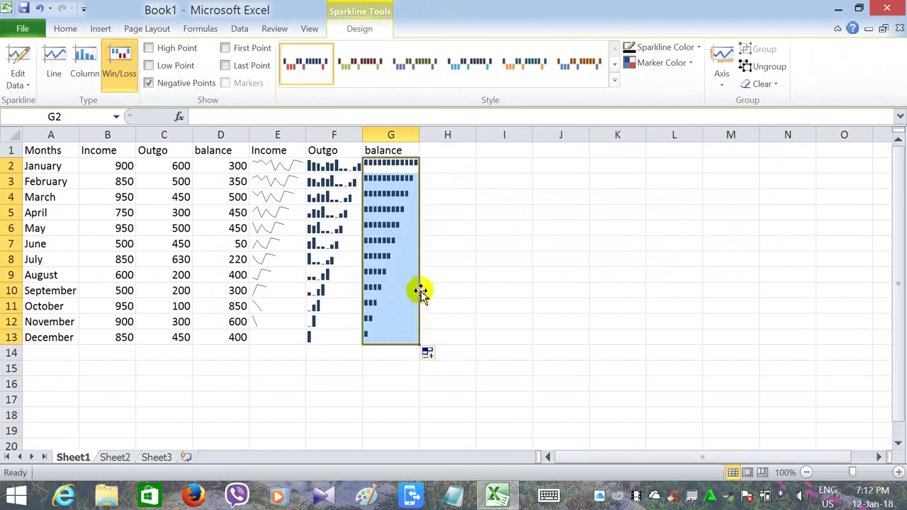
click(530, 66)
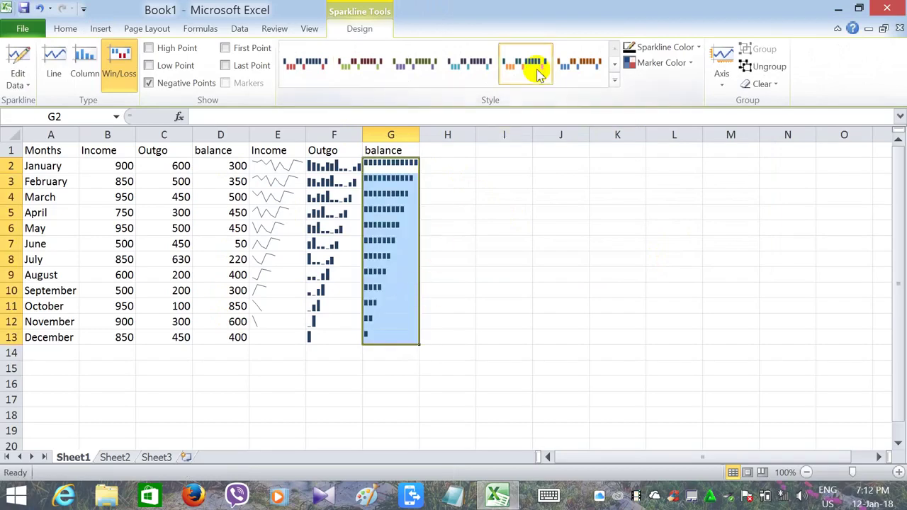
Style the Outgo sparklines olive green and the balance sparklines green and red
click(356, 167)
click(419, 54)
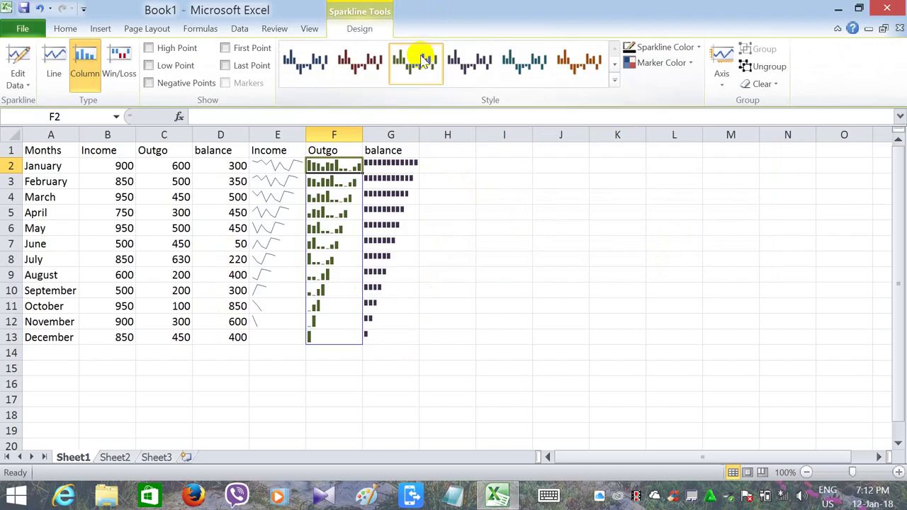
click(392, 167)
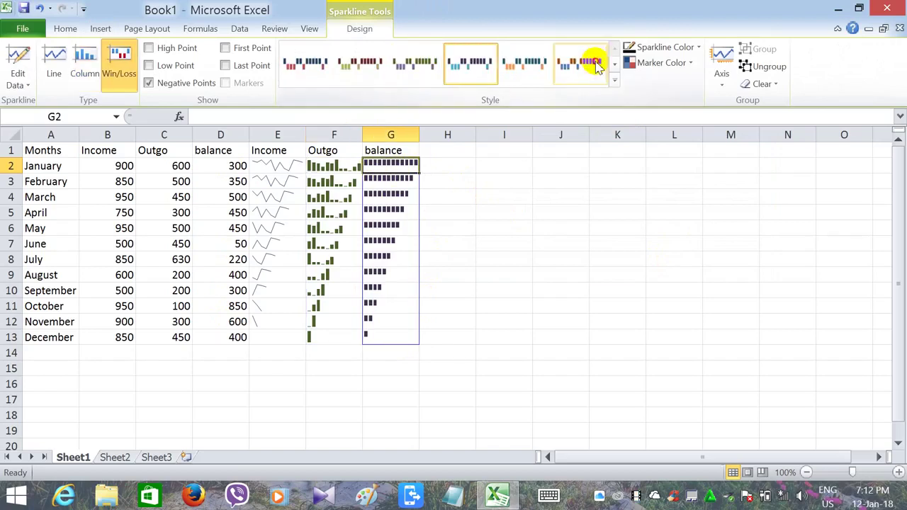
click(614, 80)
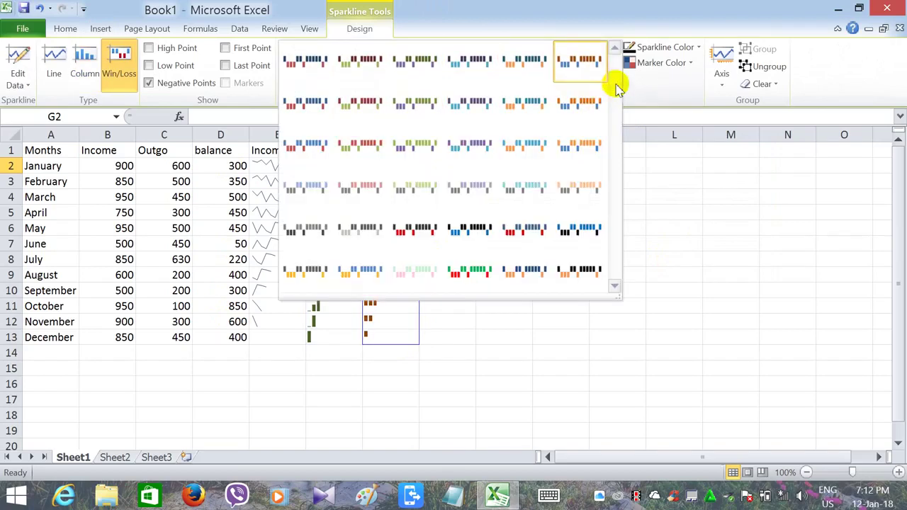
click(468, 264)
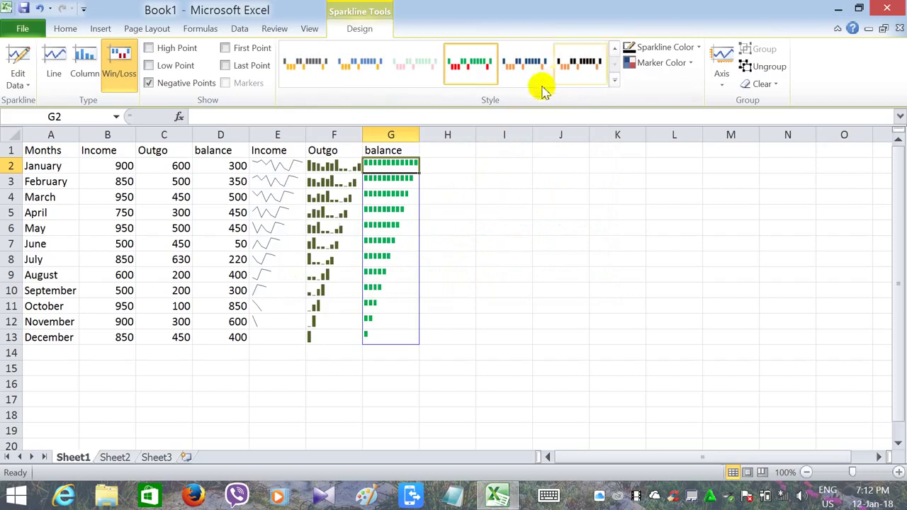
Apply an orange style to the Income sparklines in column E
click(271, 165)
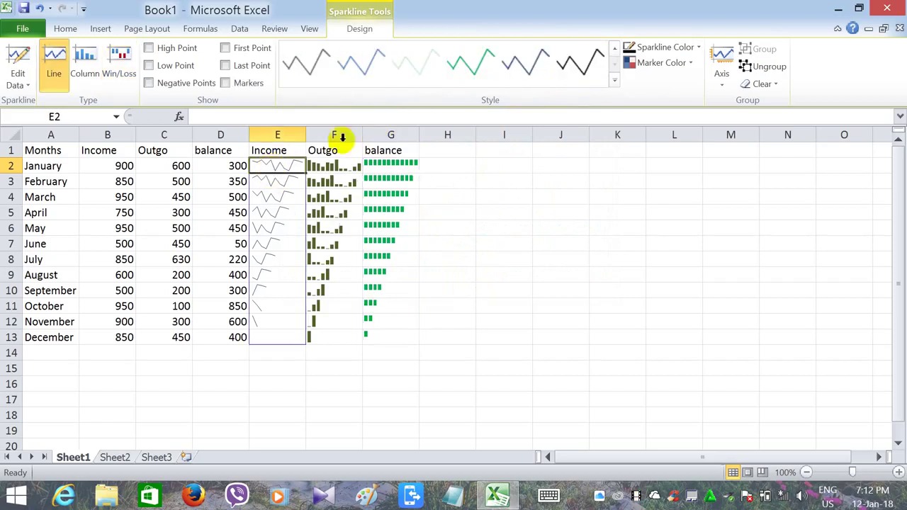
click(614, 81)
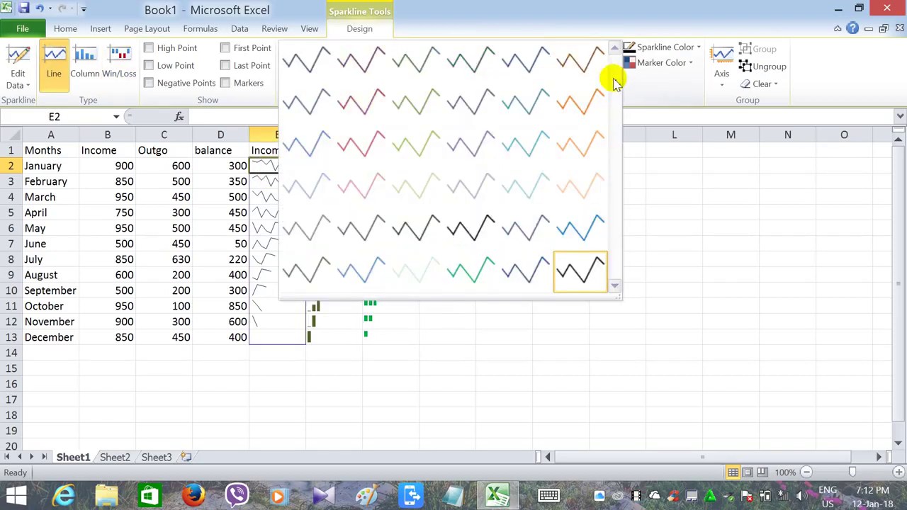
click(585, 113)
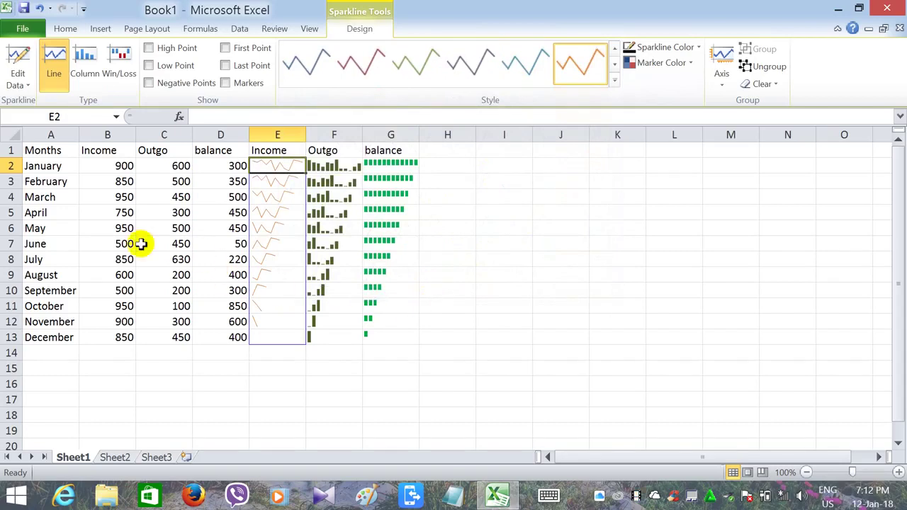
click(160, 365)
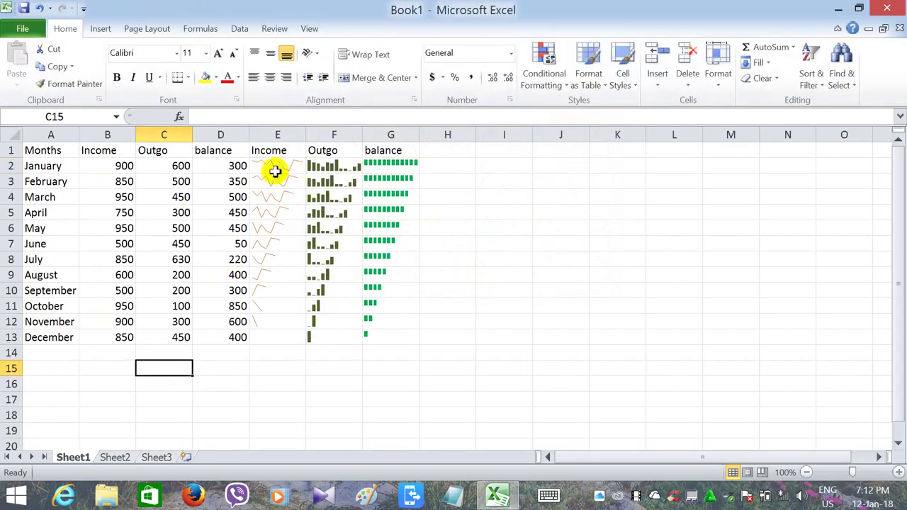
Open and cancel the Insert Object dialog, then minimize and restore the Book1 window
click(98, 26)
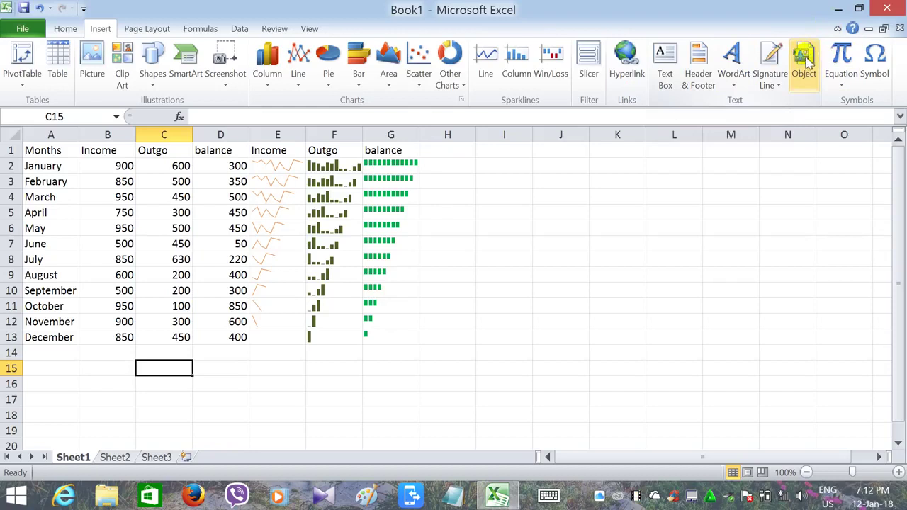
click(801, 71)
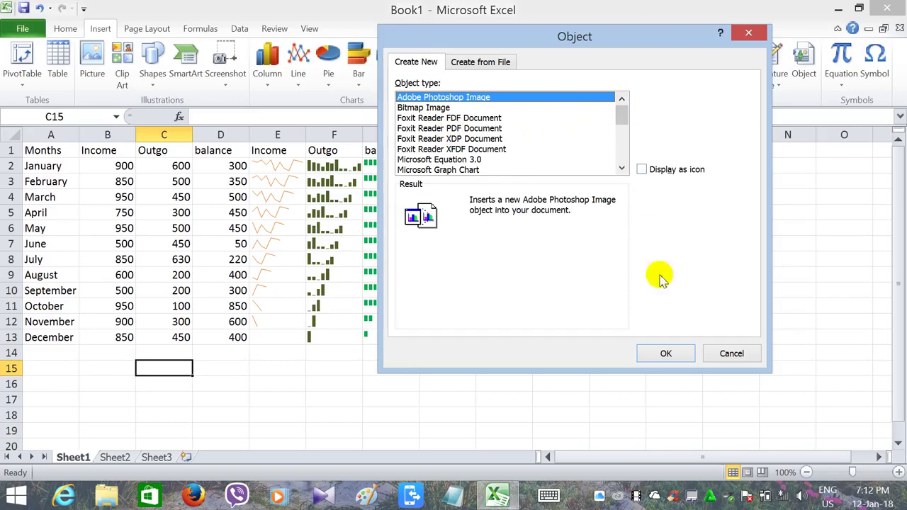
click(733, 353)
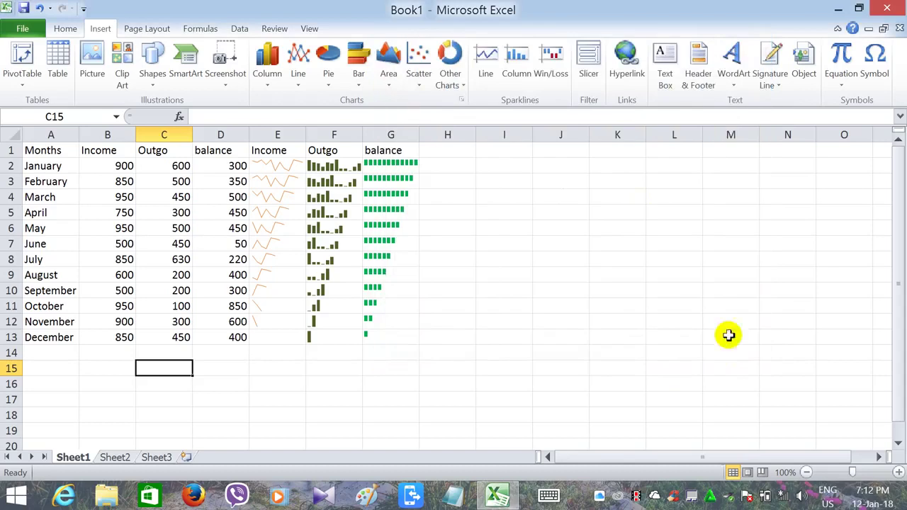
click(838, 8)
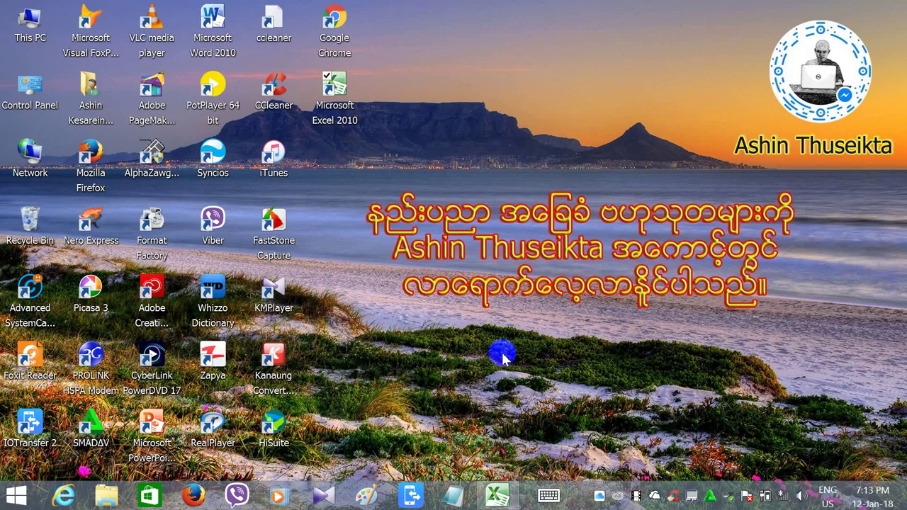
click(501, 496)
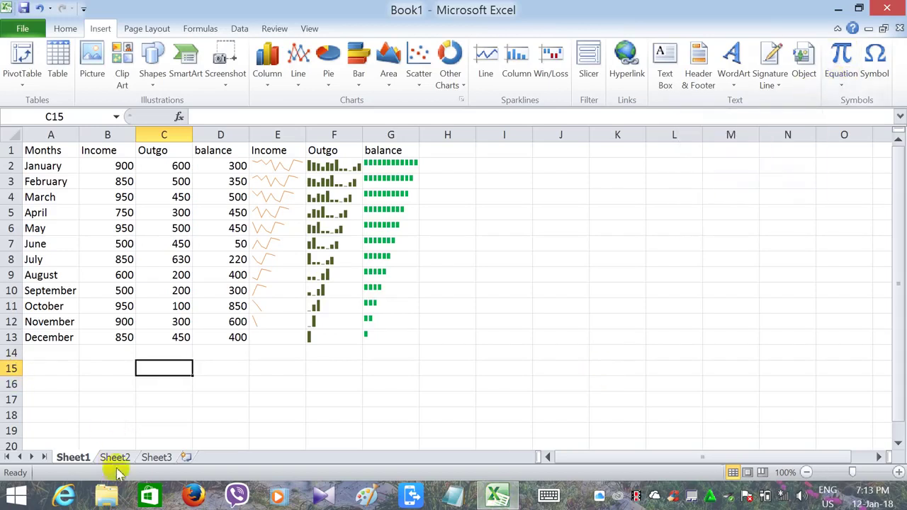
On Sheet2, insert the built-in Pythagorean Theorem equation a² + b² = c²
click(117, 458)
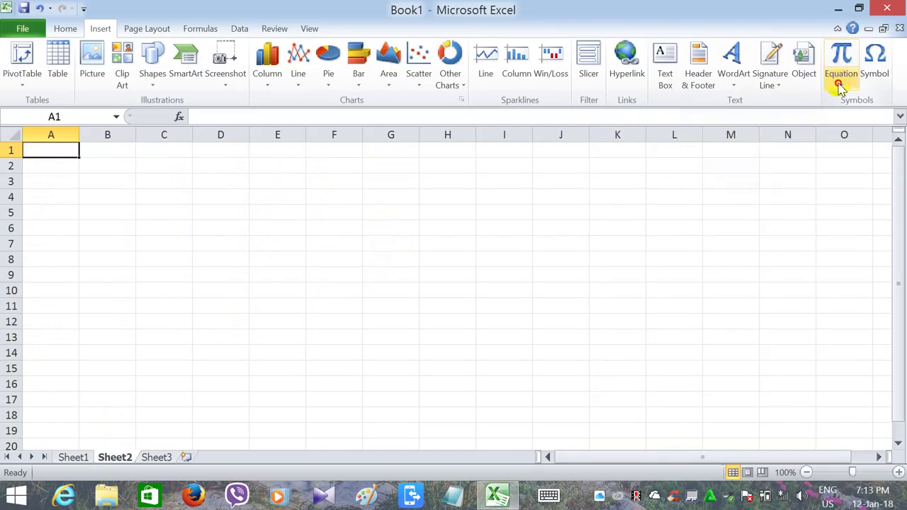
click(840, 86)
click(840, 85)
click(842, 87)
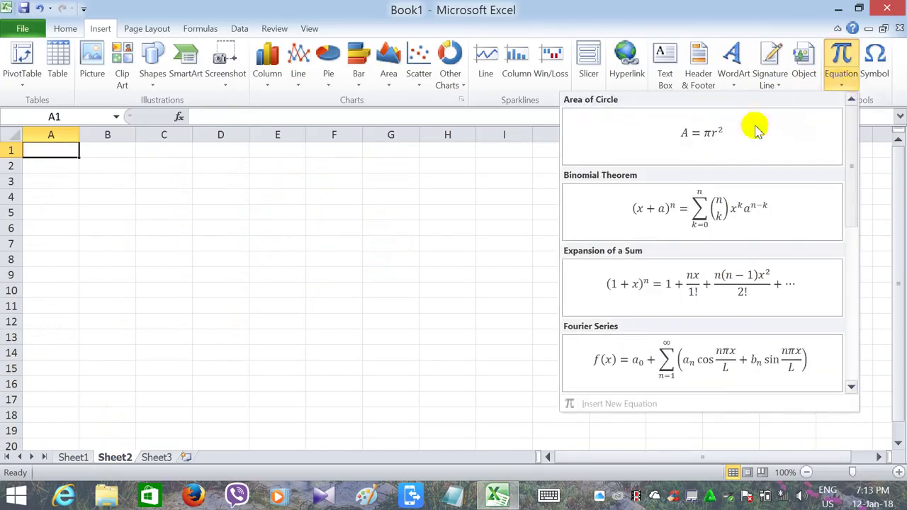
click(858, 228)
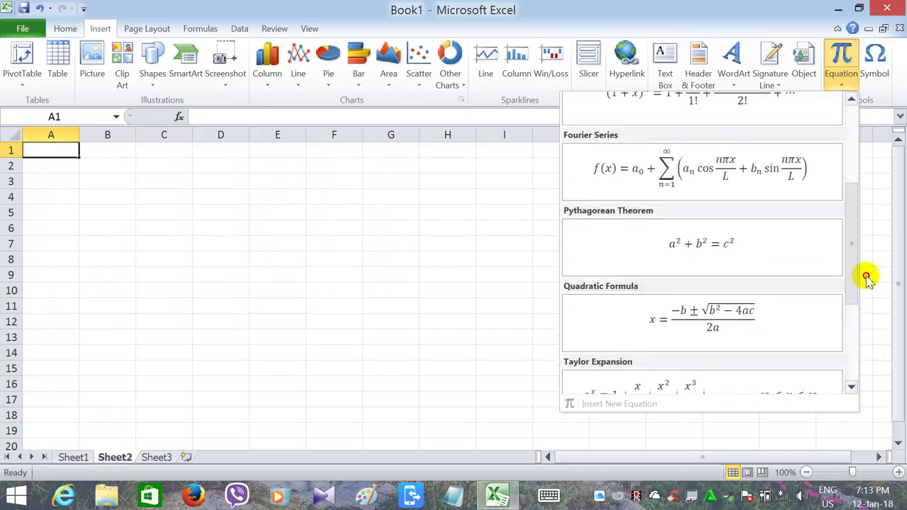
drag(858, 228, 798, 302)
click(725, 308)
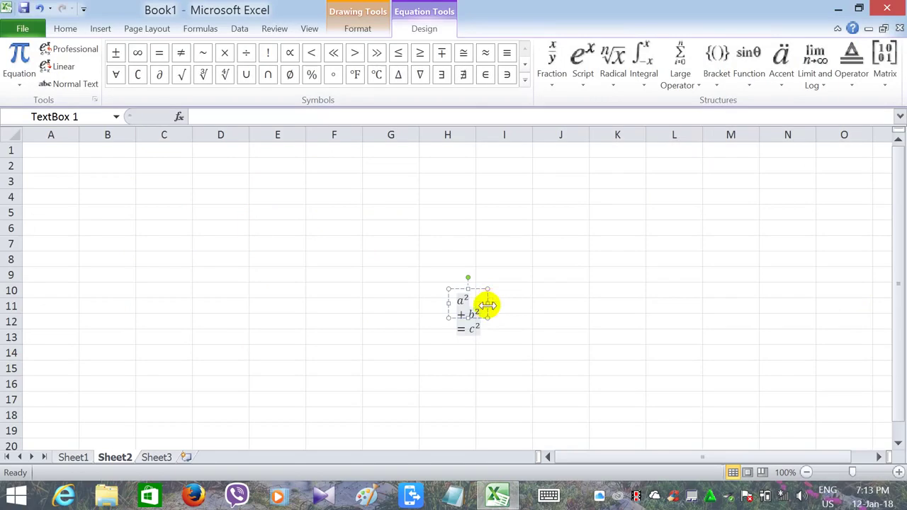
Widen the equation box and replace a and b with g and h, giving g² + h² = c²
drag(488, 306, 679, 300)
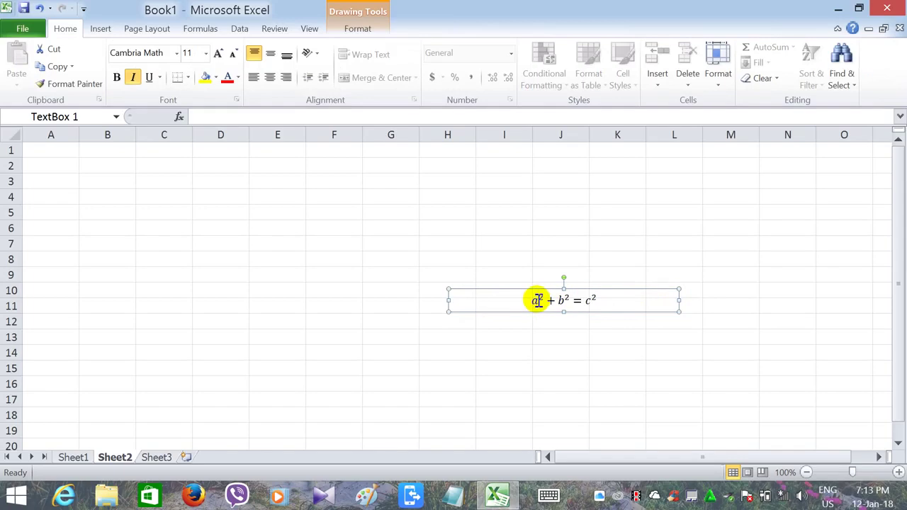
click(539, 300)
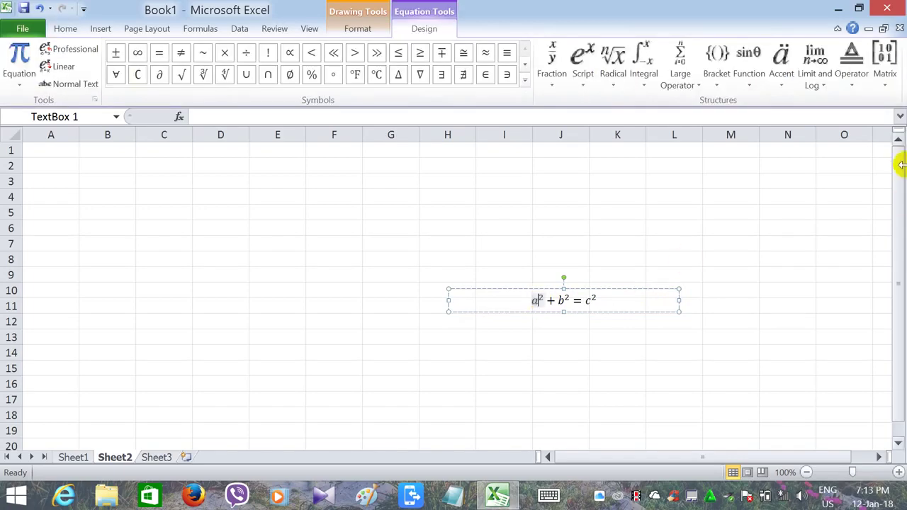
key(BackSpace)
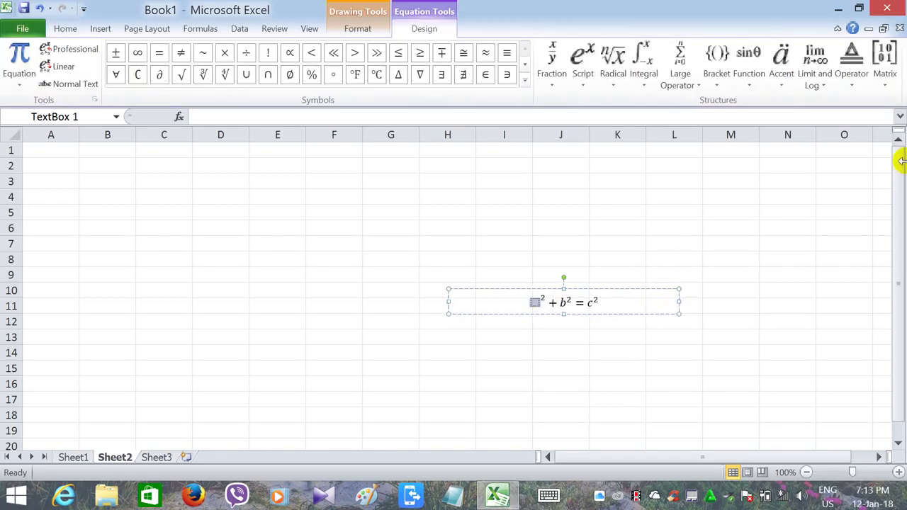
text(g)
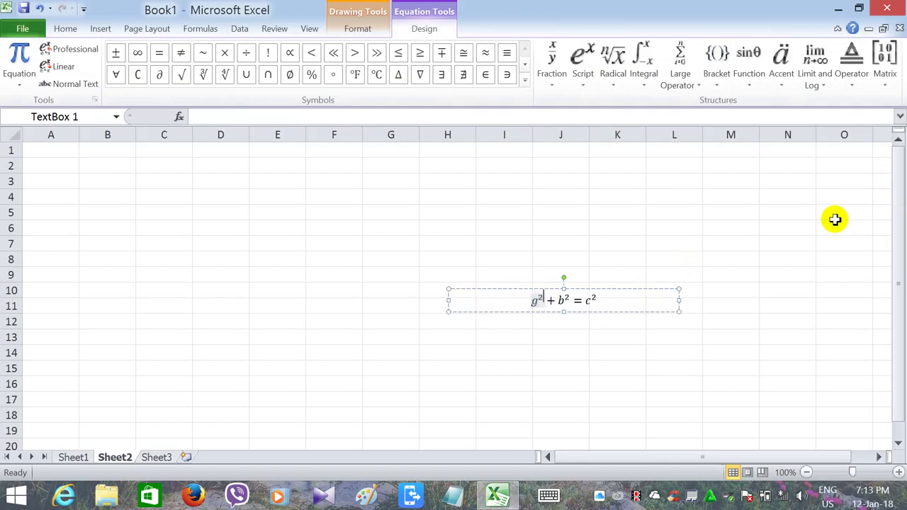
key(Right)
key(Right)
key(Right)
key(Delete)
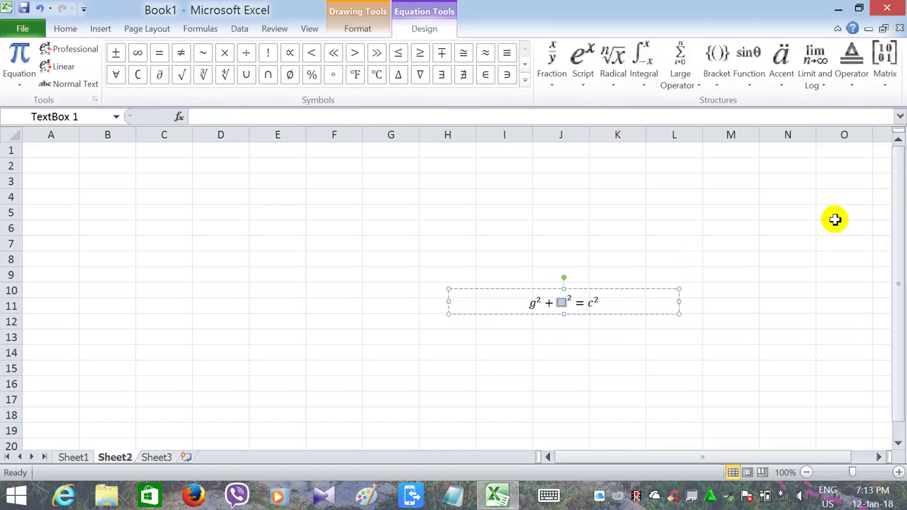
text(h)
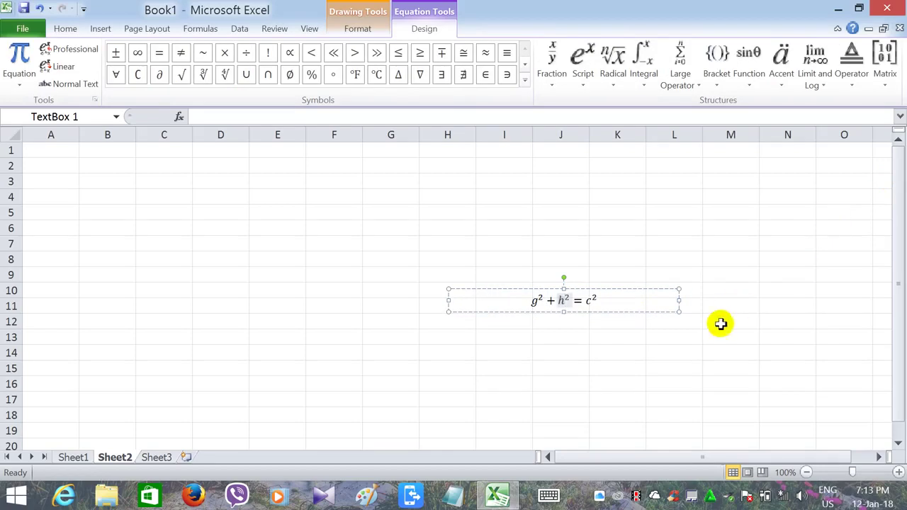
click(669, 385)
click(577, 301)
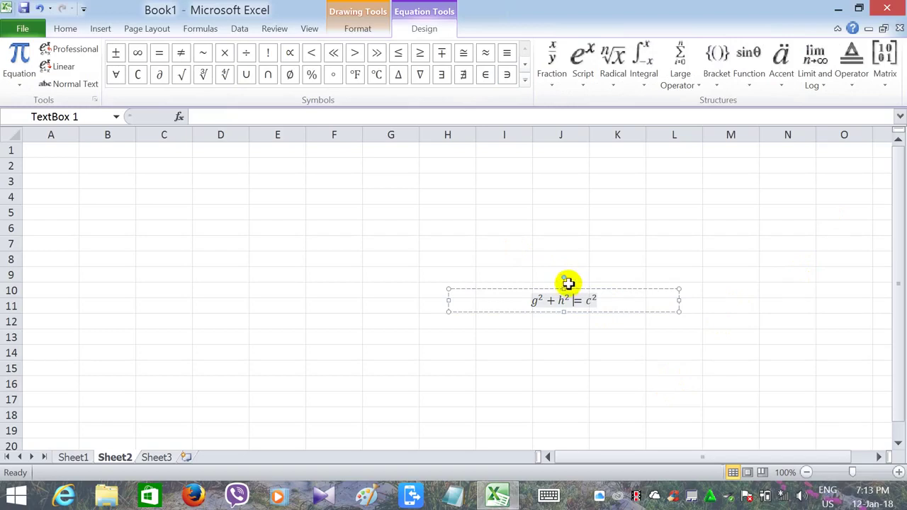
Try the g² + h² = c² equation box at several rotation angles, then delete it
drag(563, 278, 552, 289)
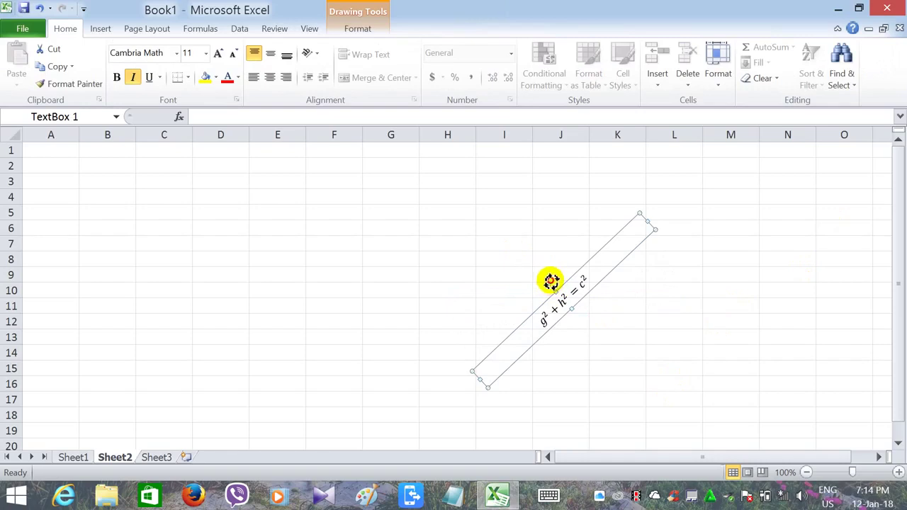
drag(551, 281, 570, 286)
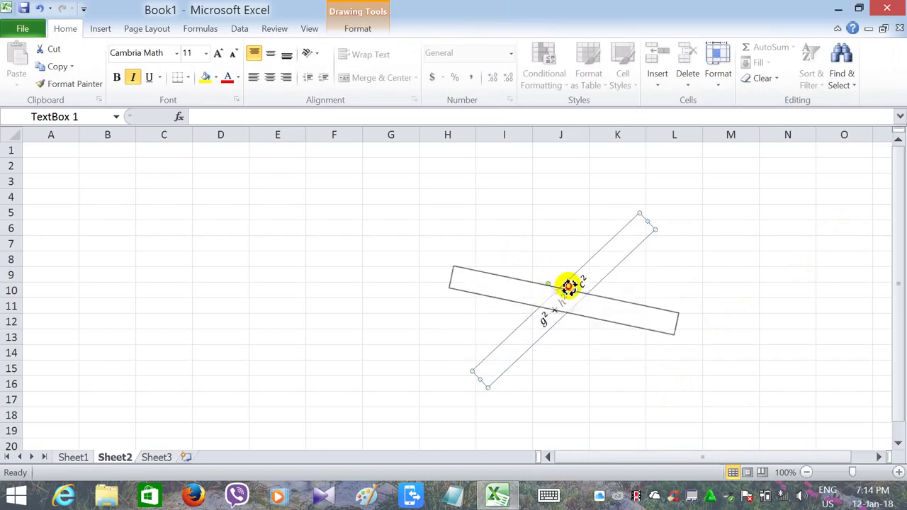
drag(569, 286, 575, 306)
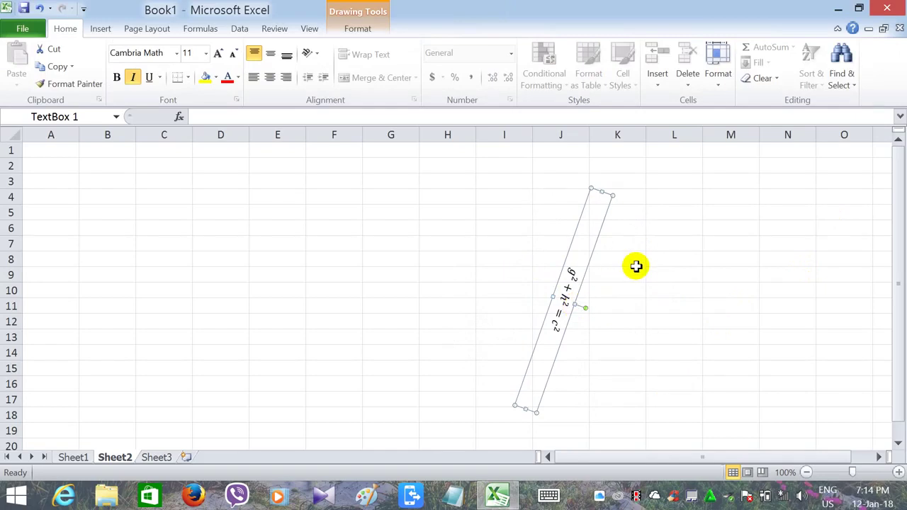
key(Delete)
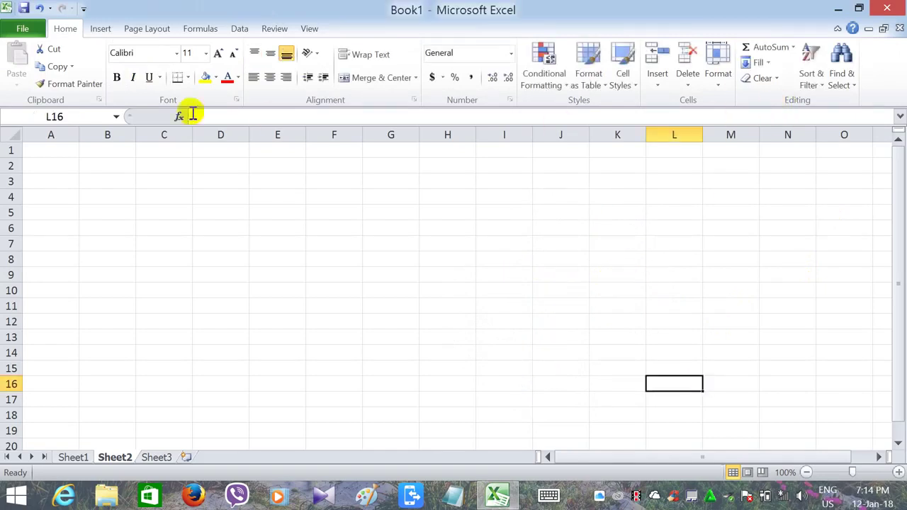
Insert a blank equation on Sheet2 and widen it so 'Type equation here.' fits one line
click(105, 27)
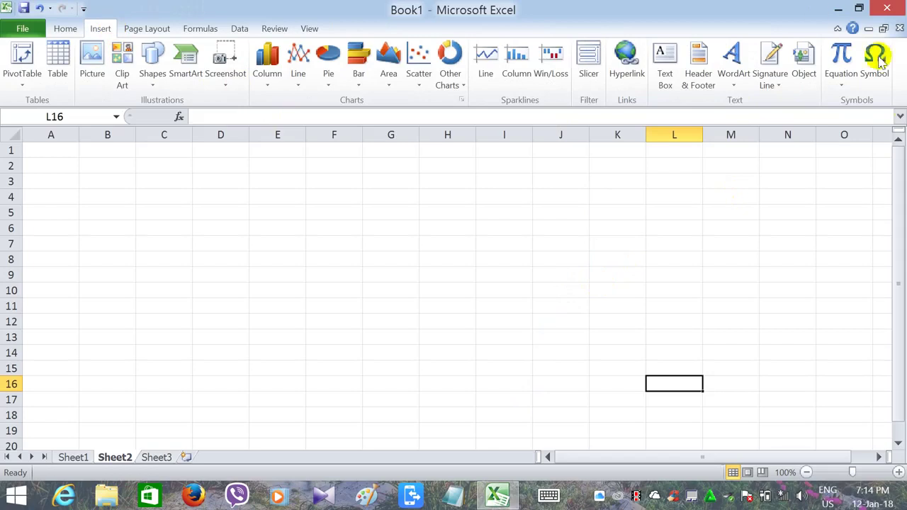
click(844, 88)
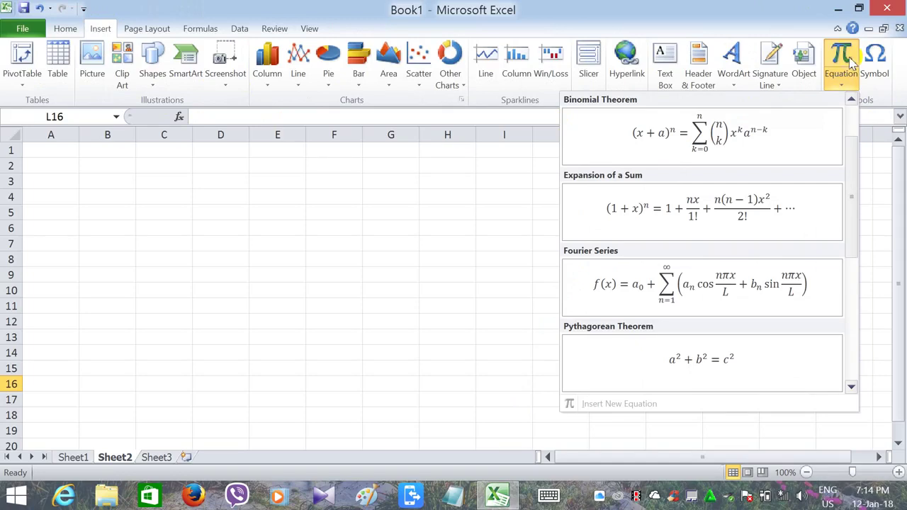
click(115, 161)
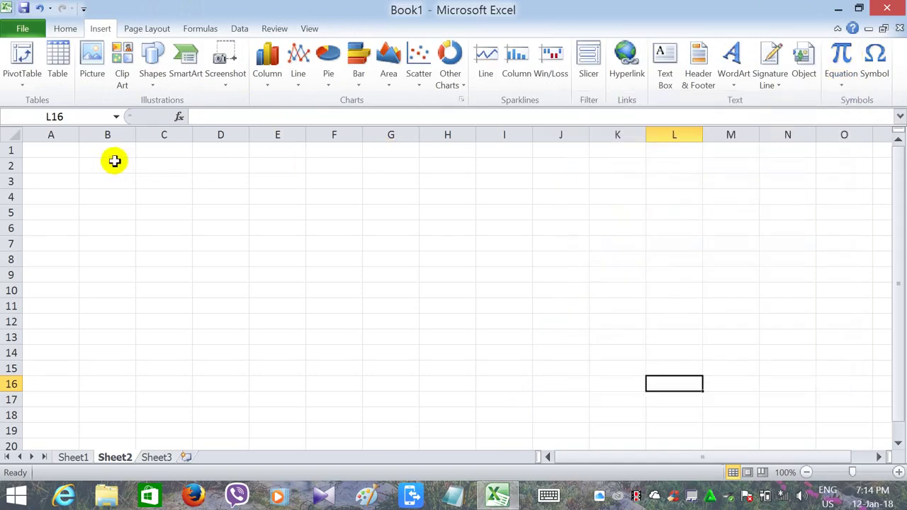
click(115, 161)
click(849, 78)
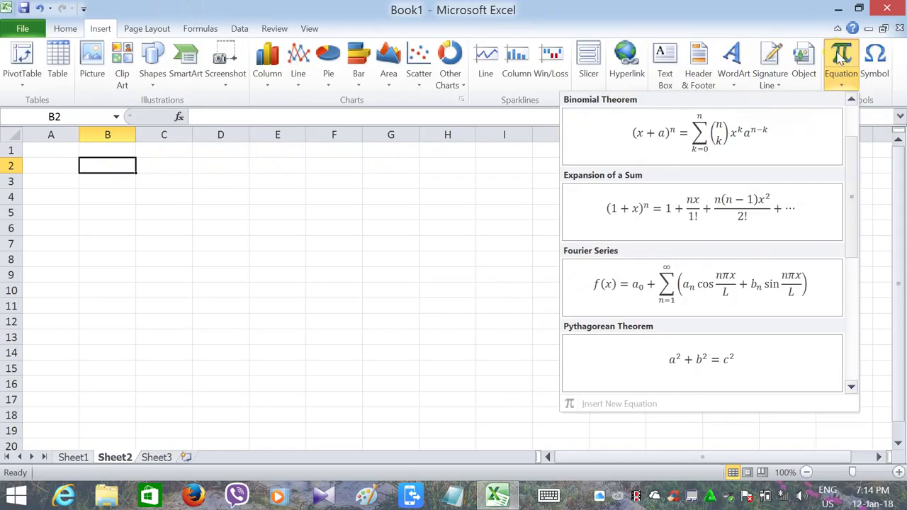
click(840, 61)
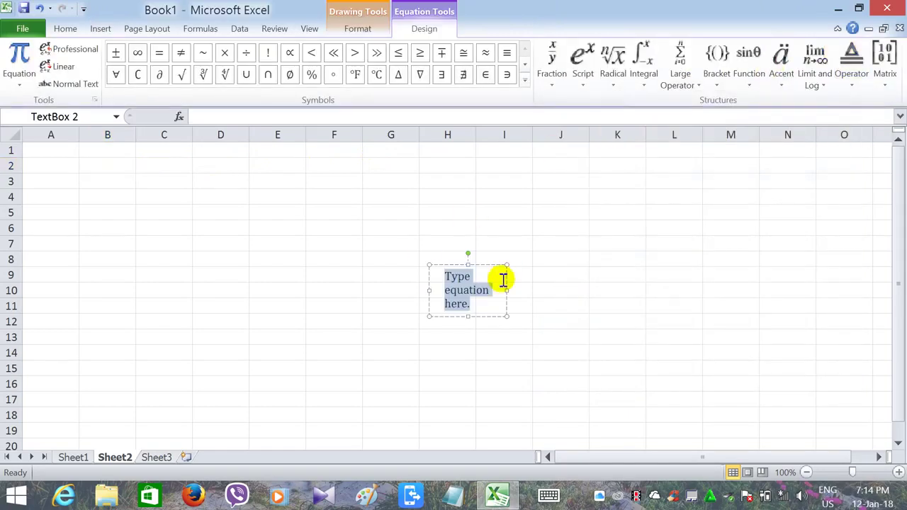
drag(508, 290, 658, 281)
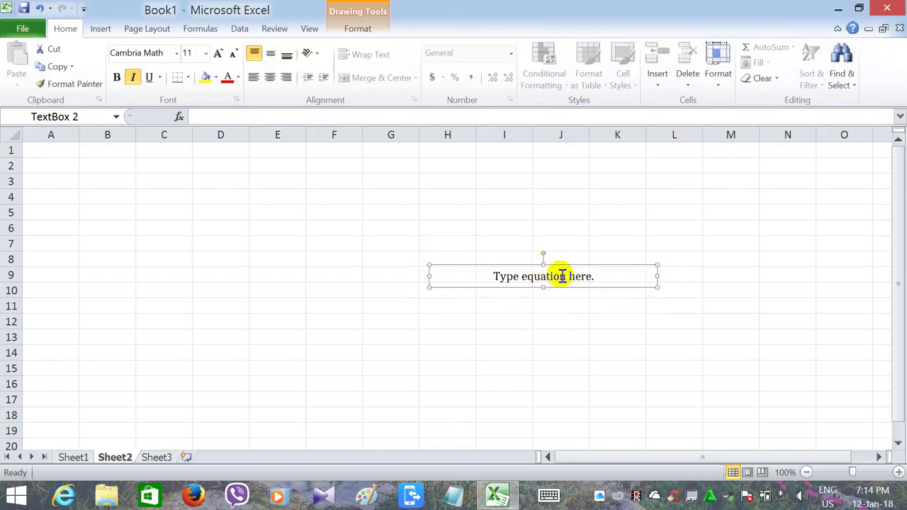
click(560, 277)
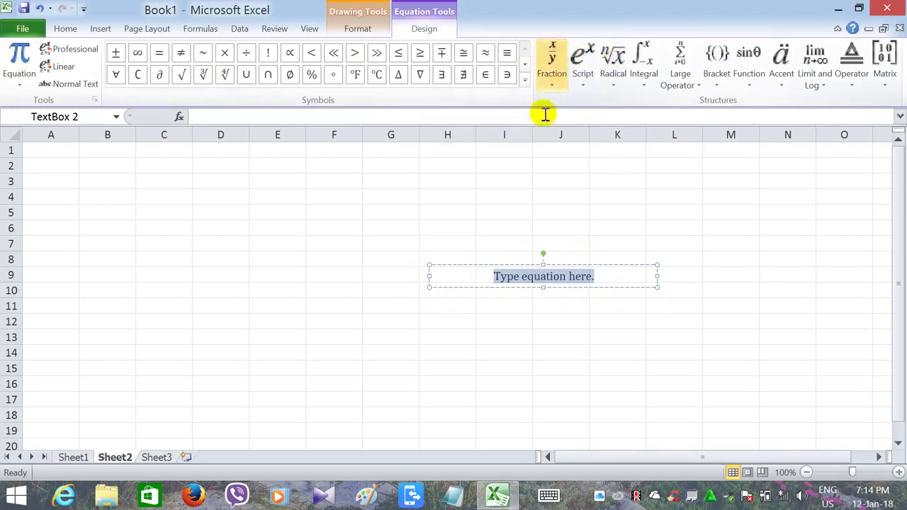
Enter a skewed fraction reading Y/x in the equation box
click(551, 65)
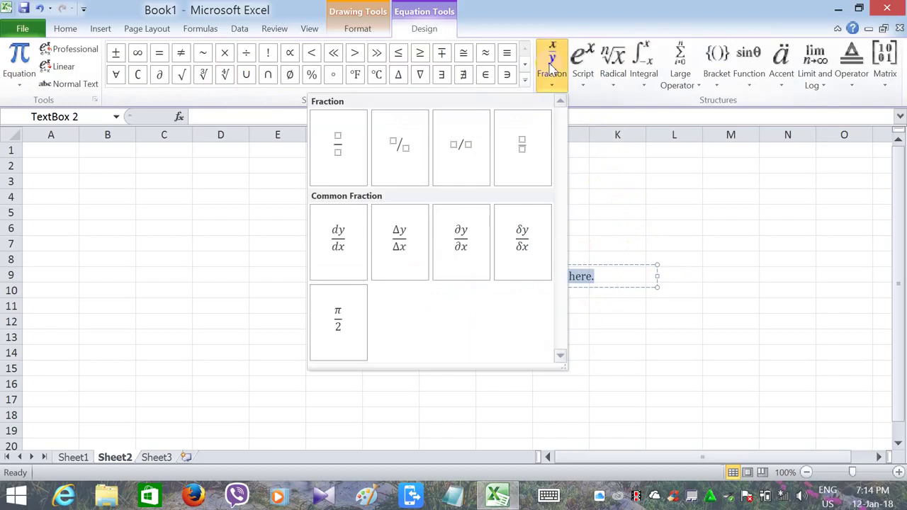
click(405, 162)
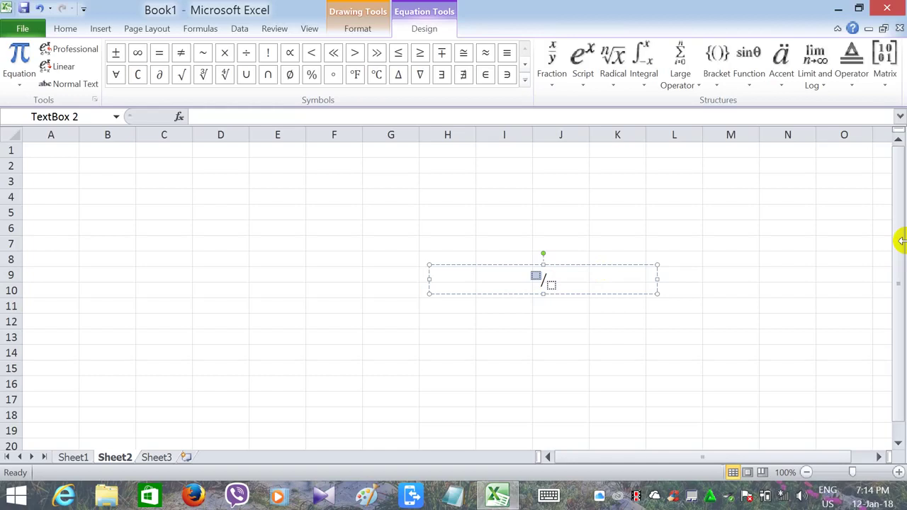
text(Y/)
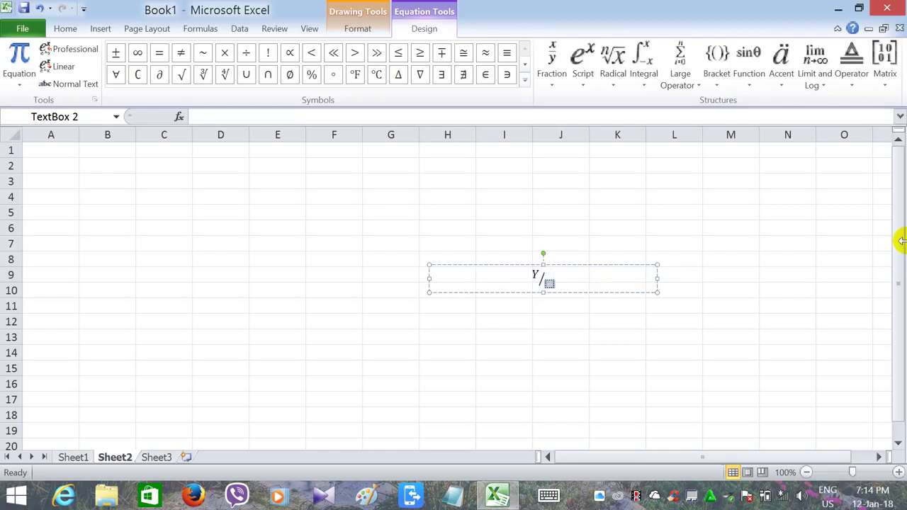
text(x)
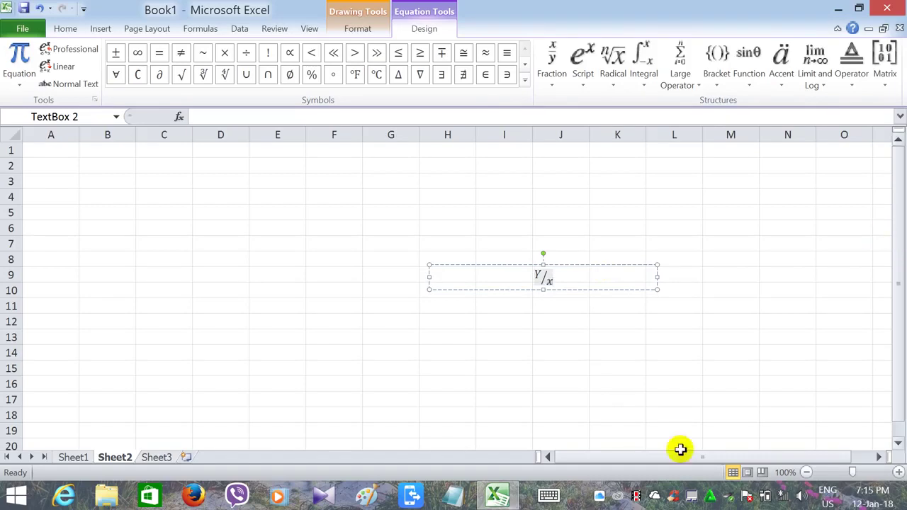
click(577, 382)
Move the Y/x equation up to around B2:E3, then select the whole box and delete it
click(547, 281)
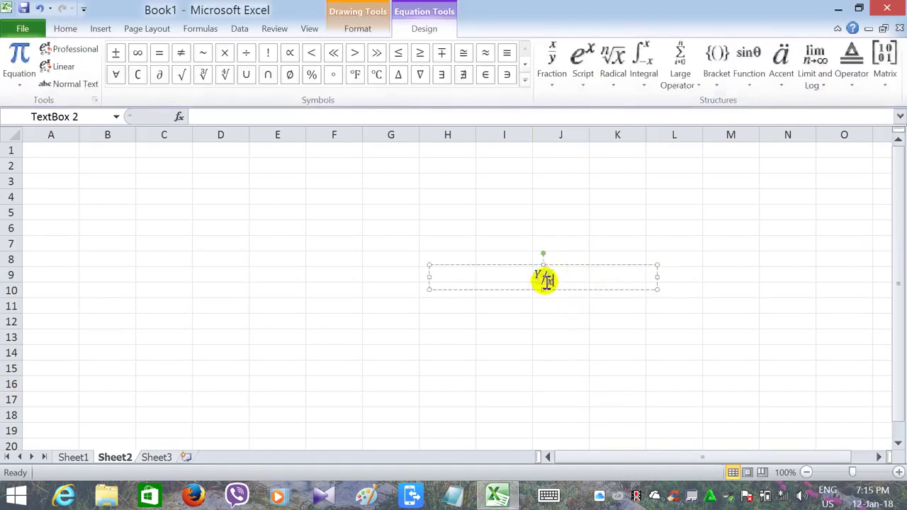
mouse_move(551, 268)
mouse_down()
mouse_move(196, 169)
mouse_move(237, 173)
mouse_up()
click(266, 236)
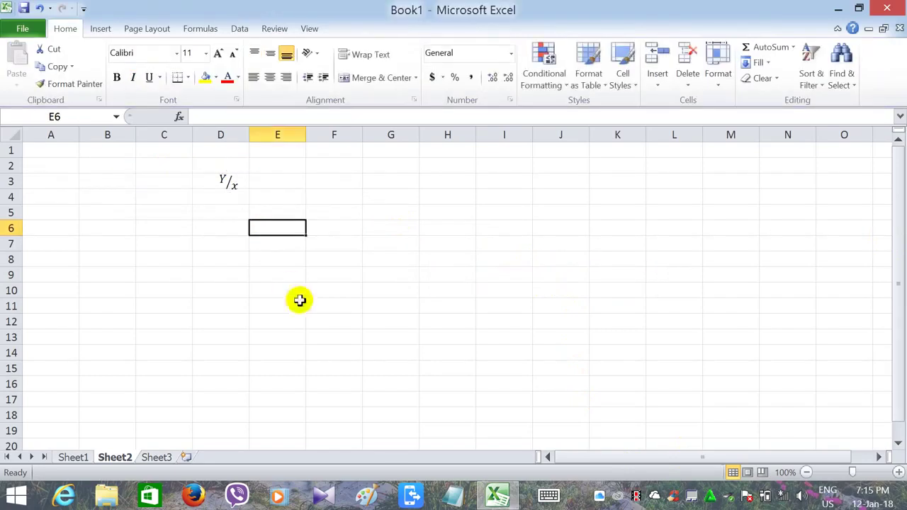
click(232, 181)
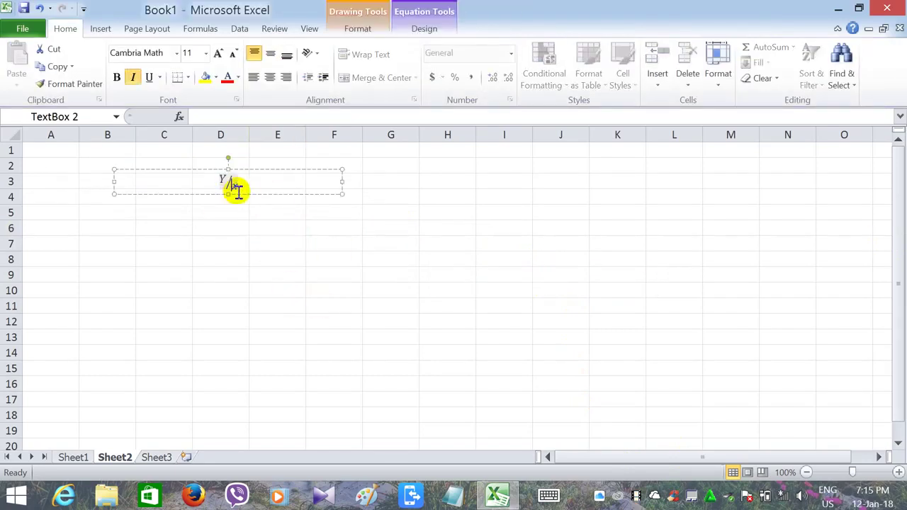
click(321, 194)
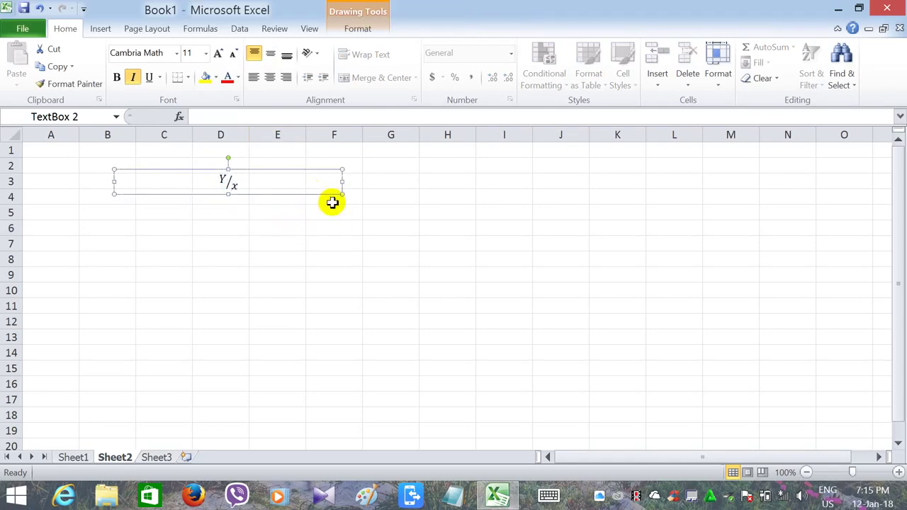
key(Delete)
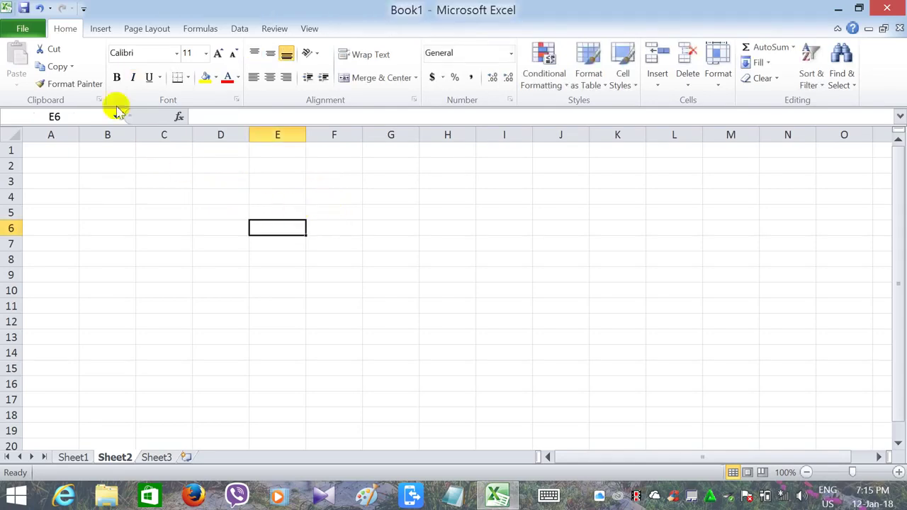
Insert a Fill - Red, Accent 2, Warm Matte Bevel WordArt with the name typed, and select its box
click(101, 30)
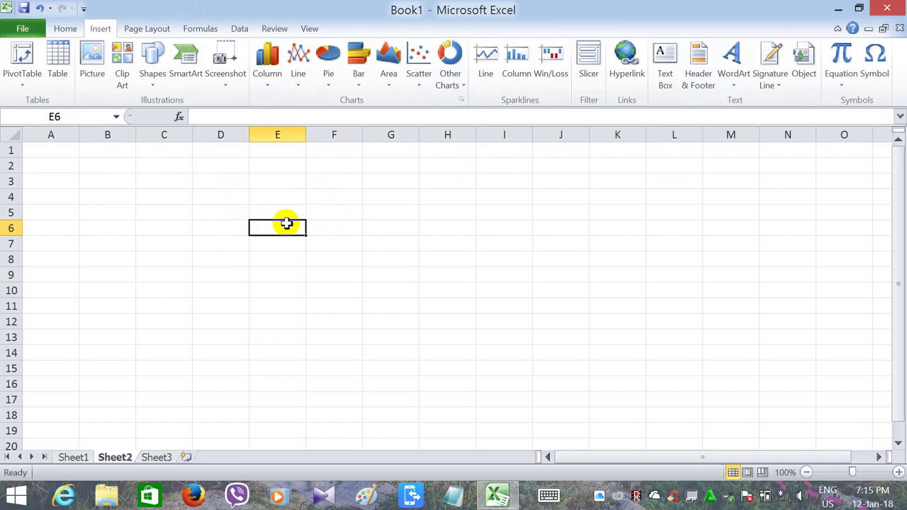
click(735, 91)
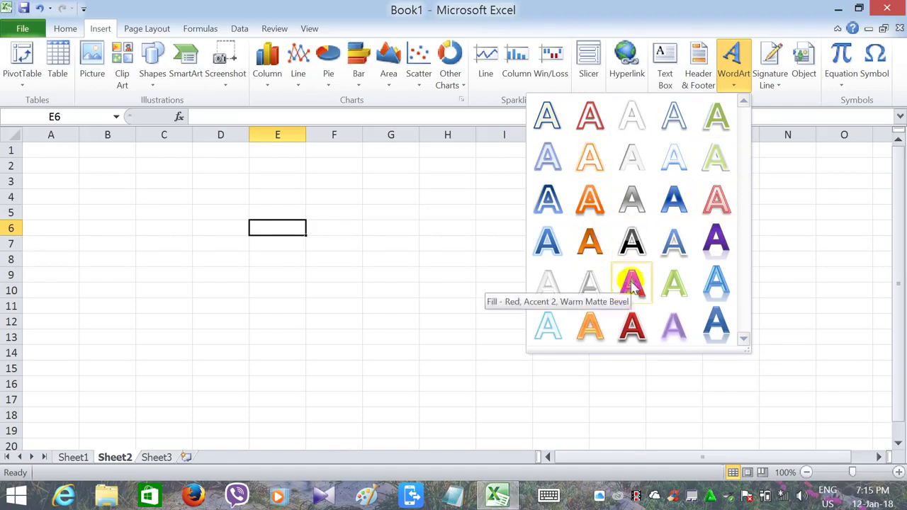
click(632, 326)
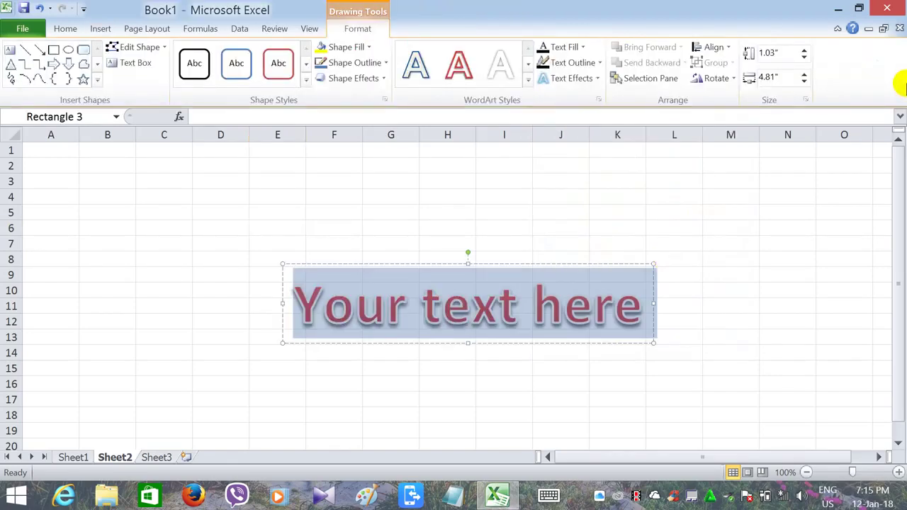
text(As)
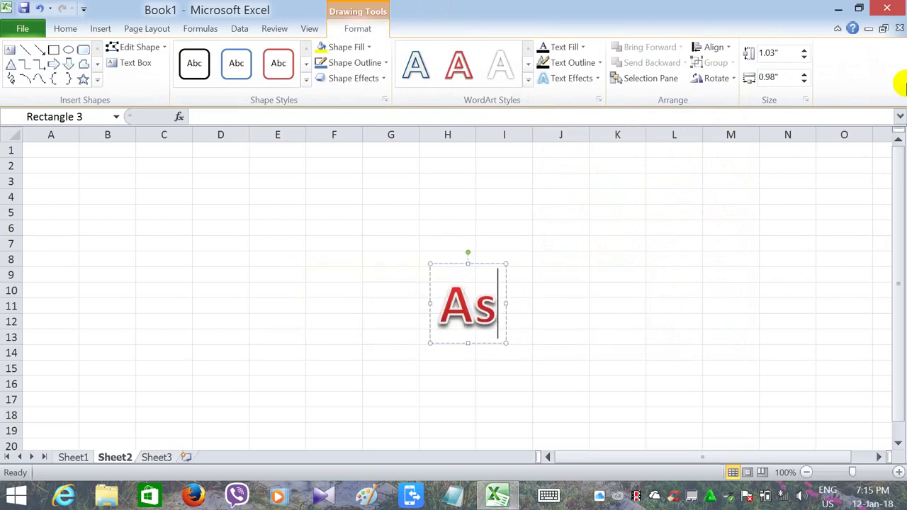
text(hin Th)
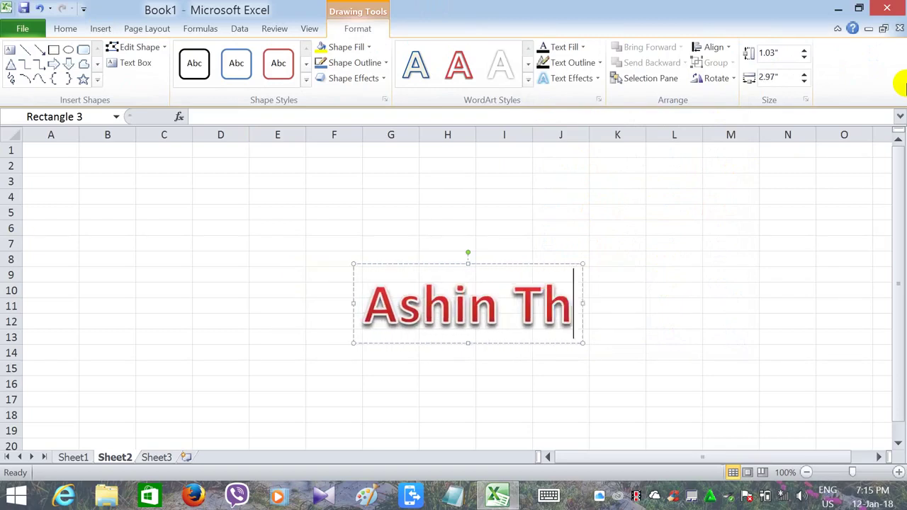
text(useikta)
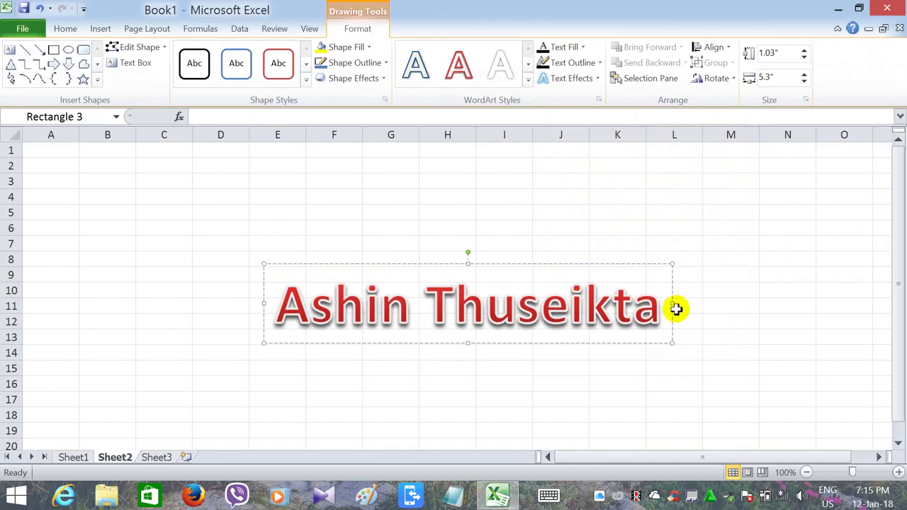
click(635, 349)
click(618, 324)
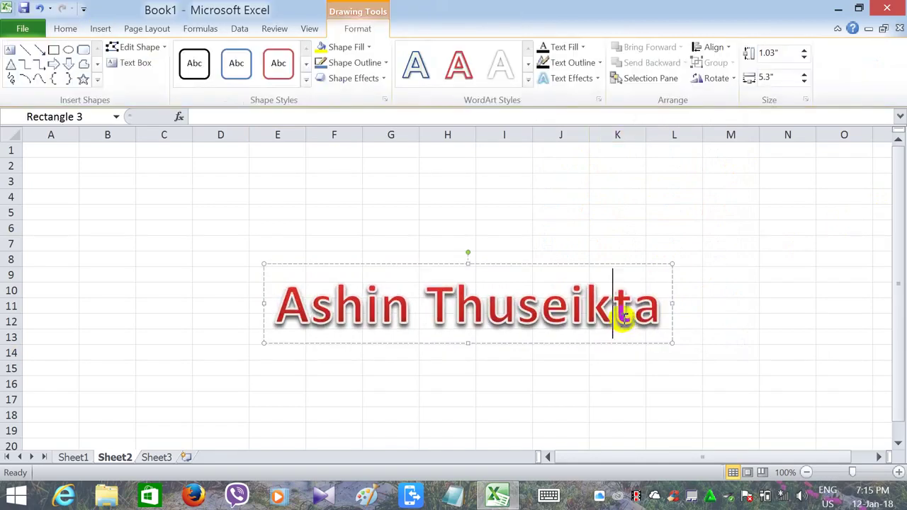
click(600, 344)
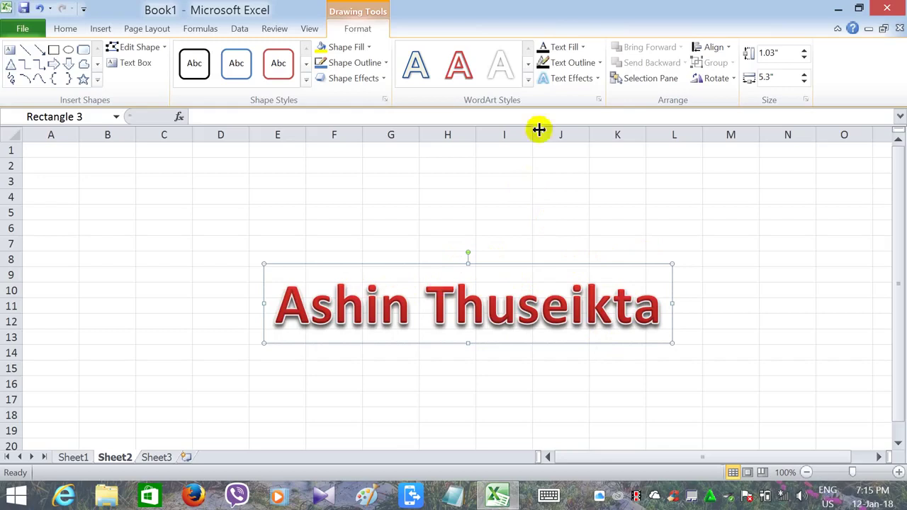
Try black-outline, blue reflection and green WordArt text styles, settling on the blue gradient style
click(528, 80)
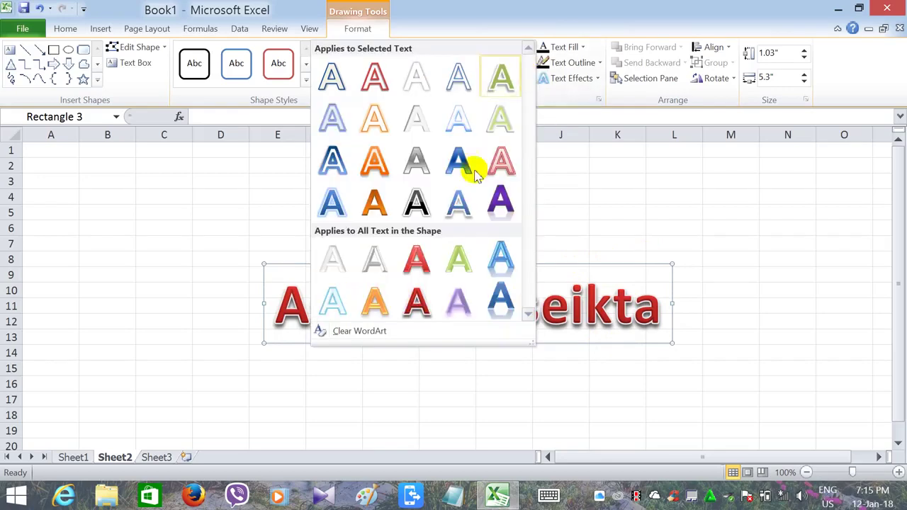
click(425, 206)
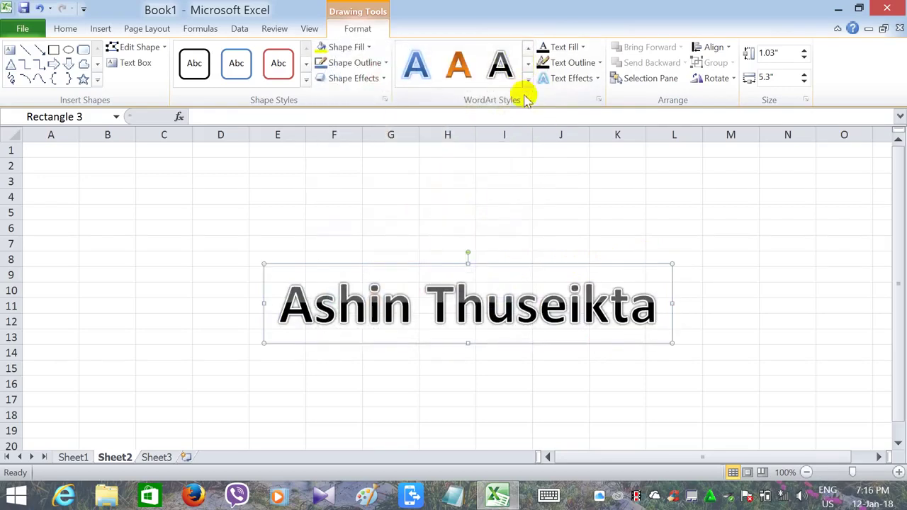
click(528, 79)
click(455, 203)
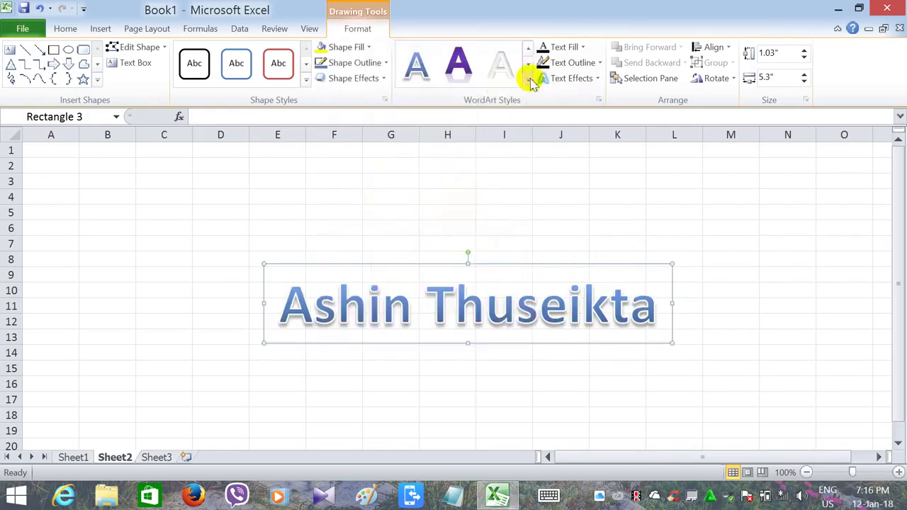
click(529, 77)
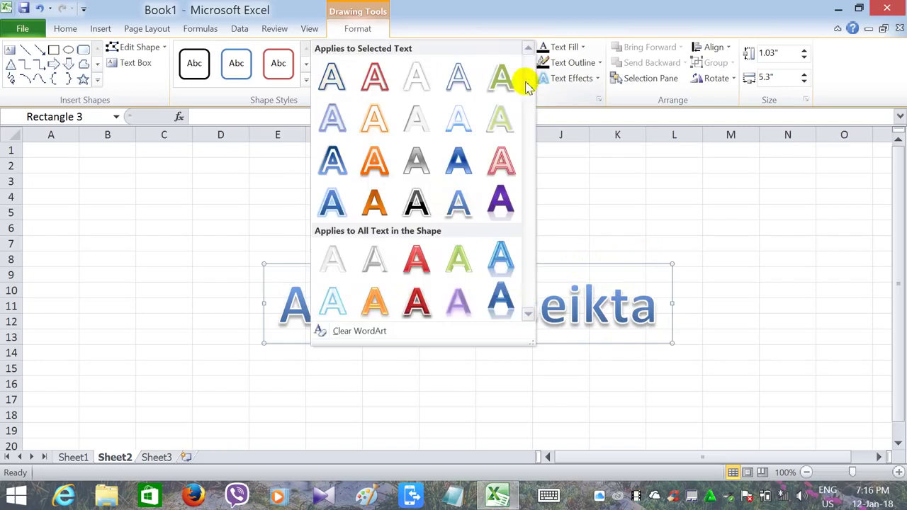
click(455, 258)
click(528, 79)
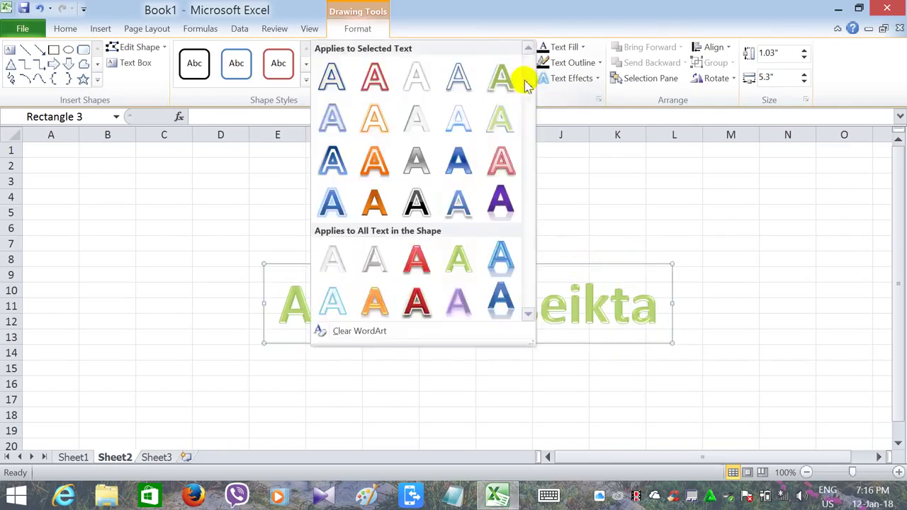
click(478, 179)
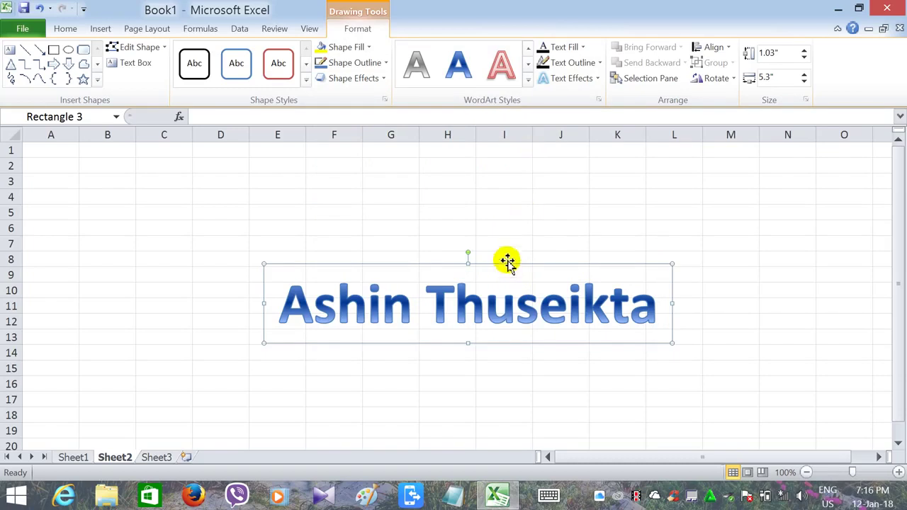
click(598, 79)
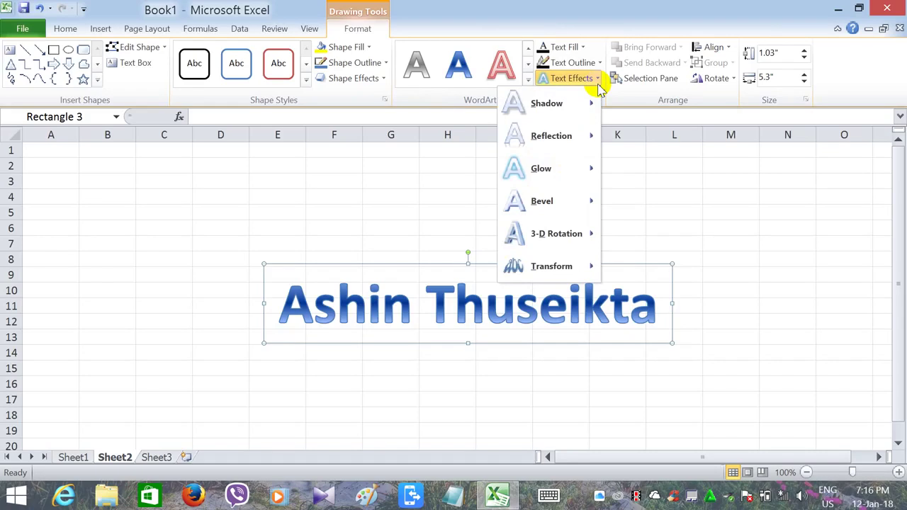
mouse_move(592, 244)
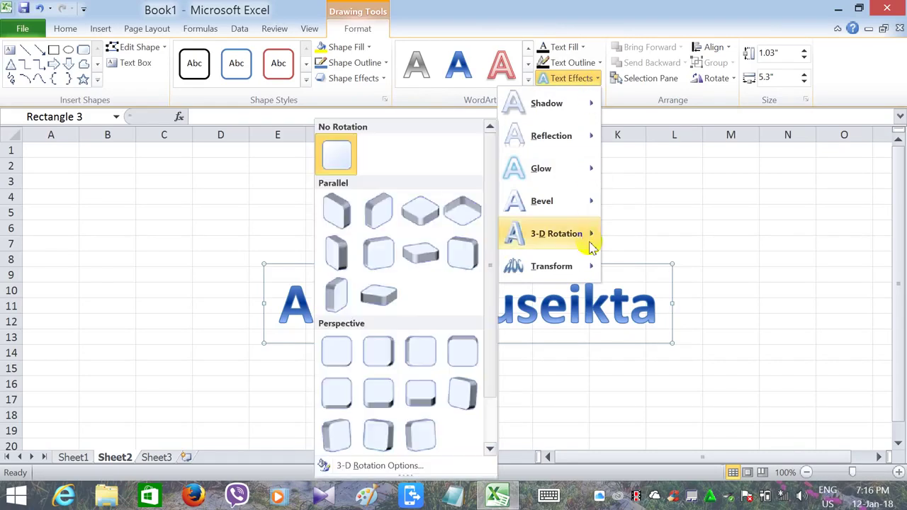
click(420, 211)
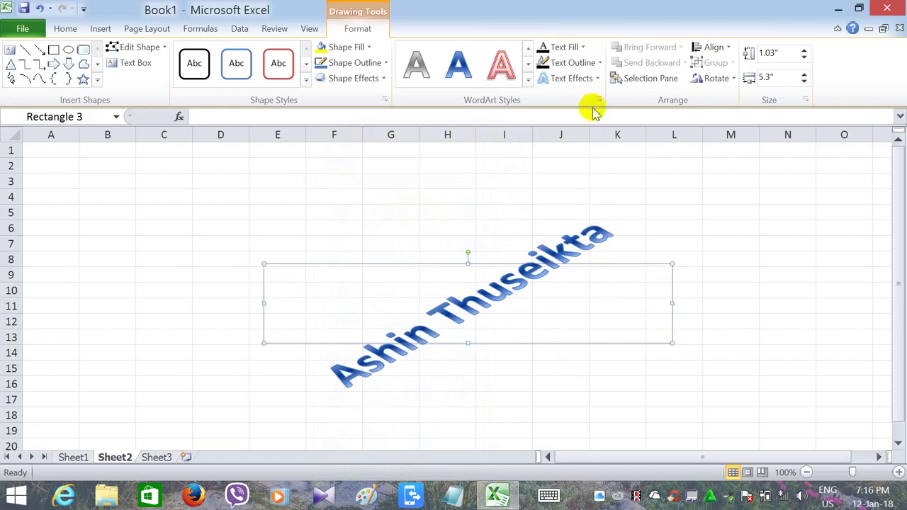
click(598, 79)
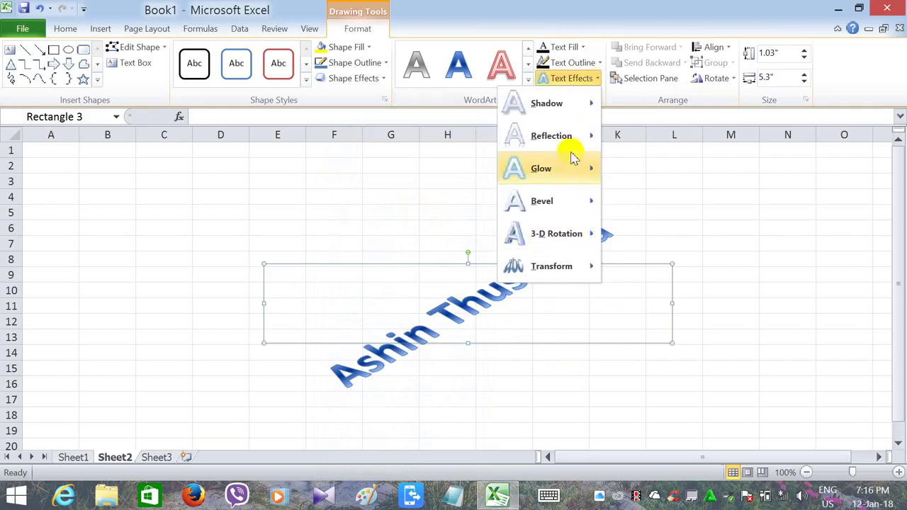
mouse_move(585, 210)
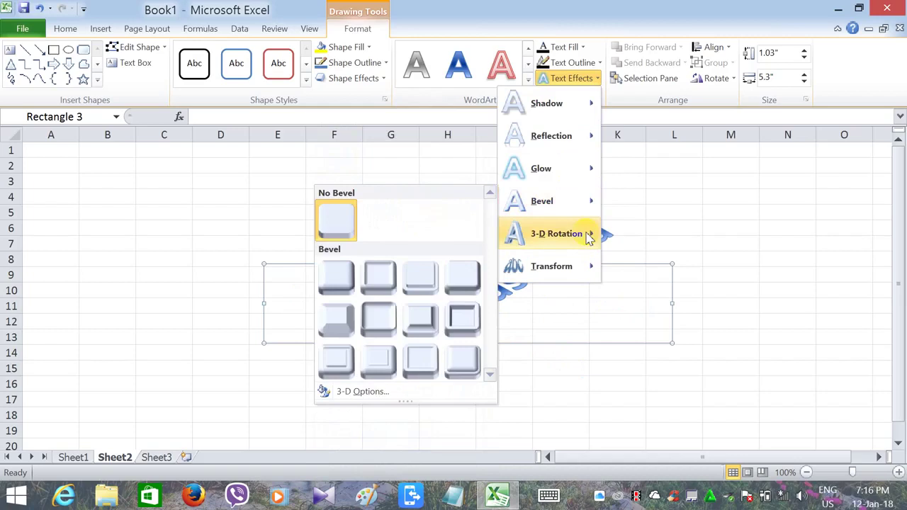
mouse_move(589, 237)
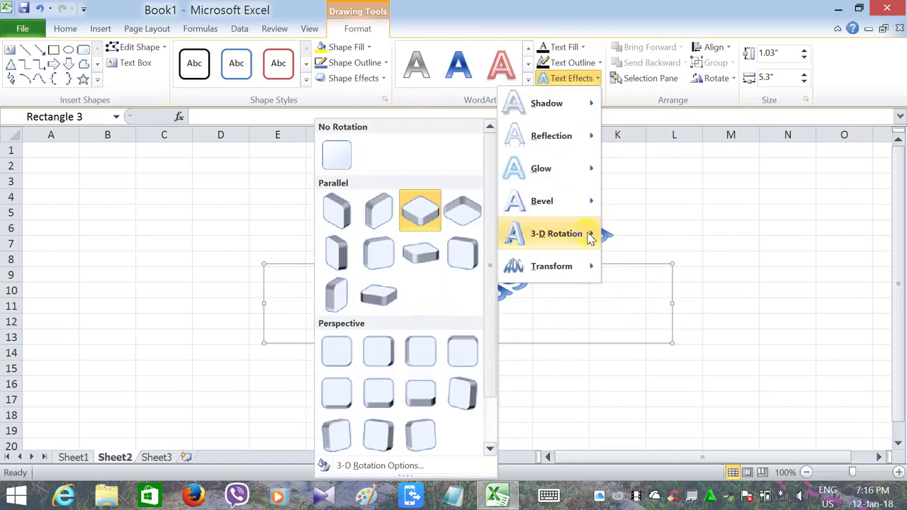
click(342, 162)
click(590, 84)
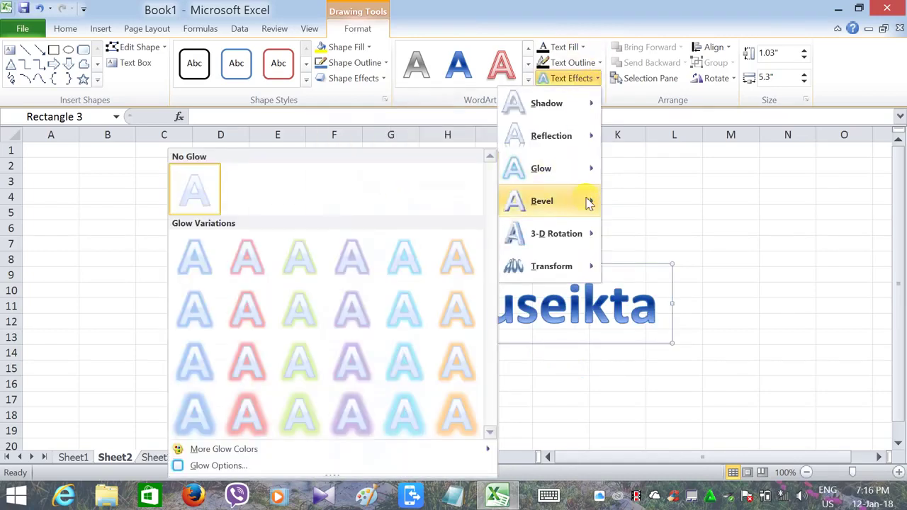
mouse_move(587, 200)
click(419, 319)
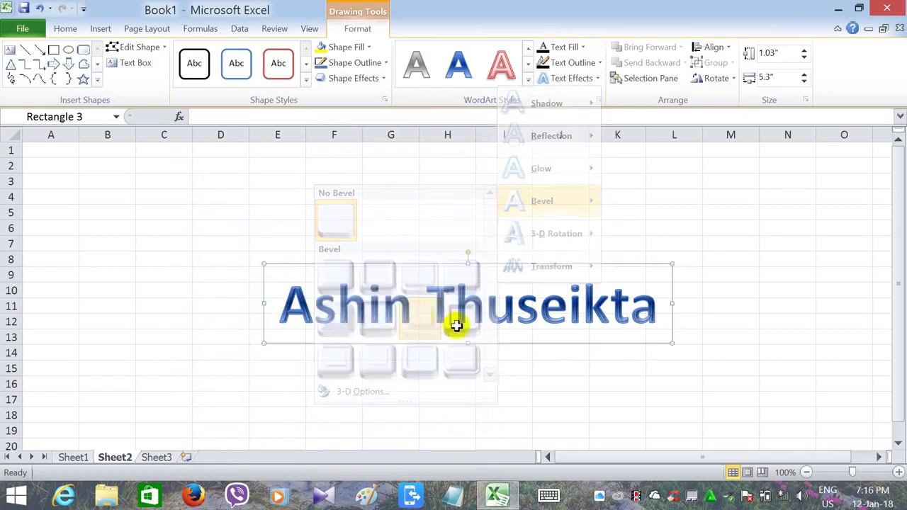
click(591, 79)
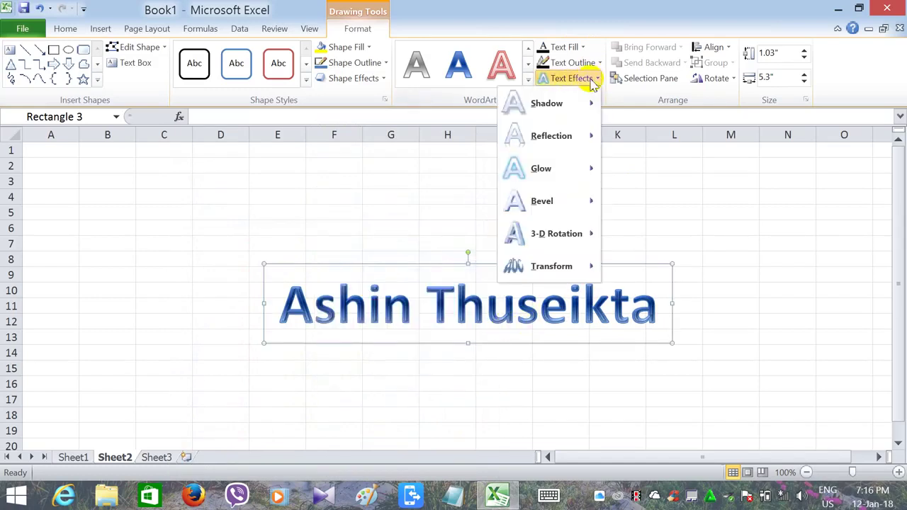
mouse_move(587, 236)
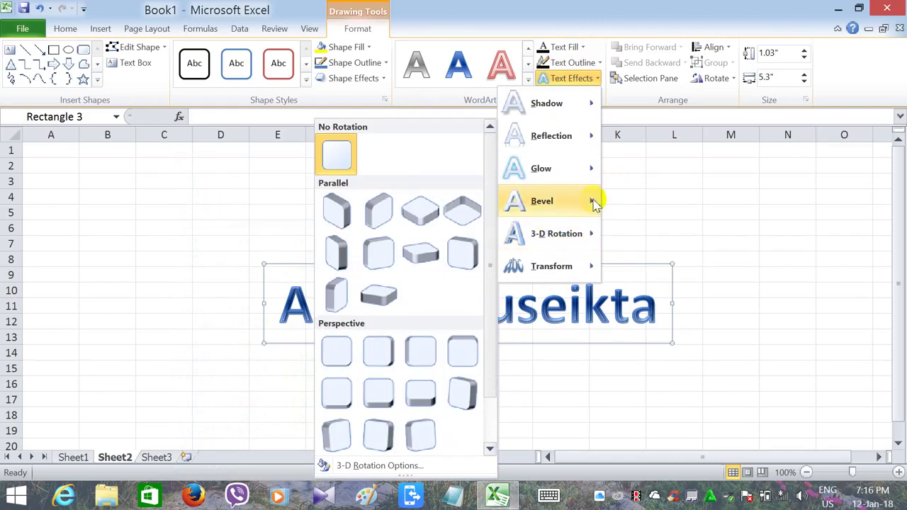
mouse_move(593, 203)
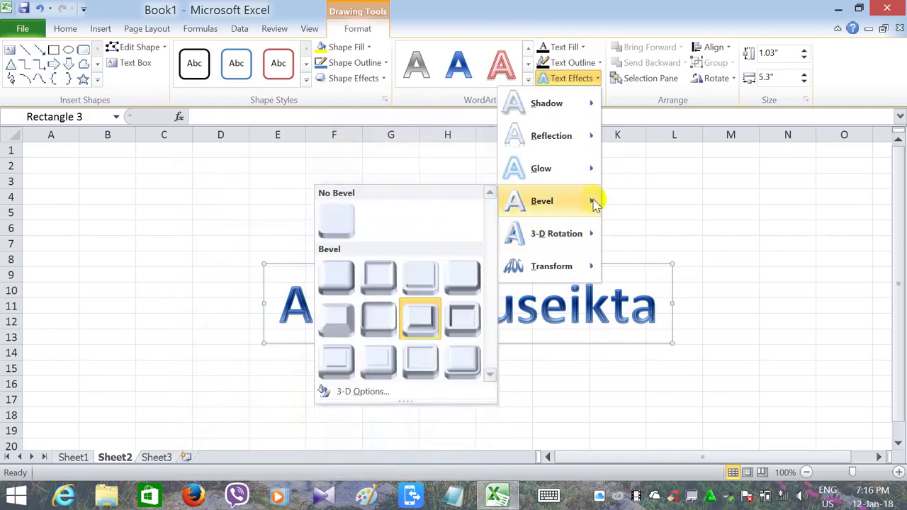
click(344, 217)
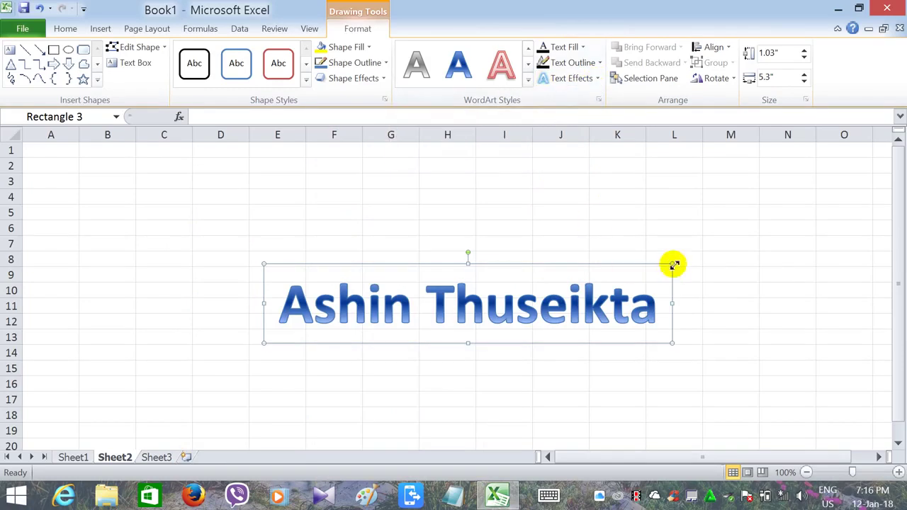
Enlarge the WordArt box to about 2.26 × 6.12 inches, stretching it down to row 14
drag(674, 265, 731, 187)
drag(736, 184, 735, 183)
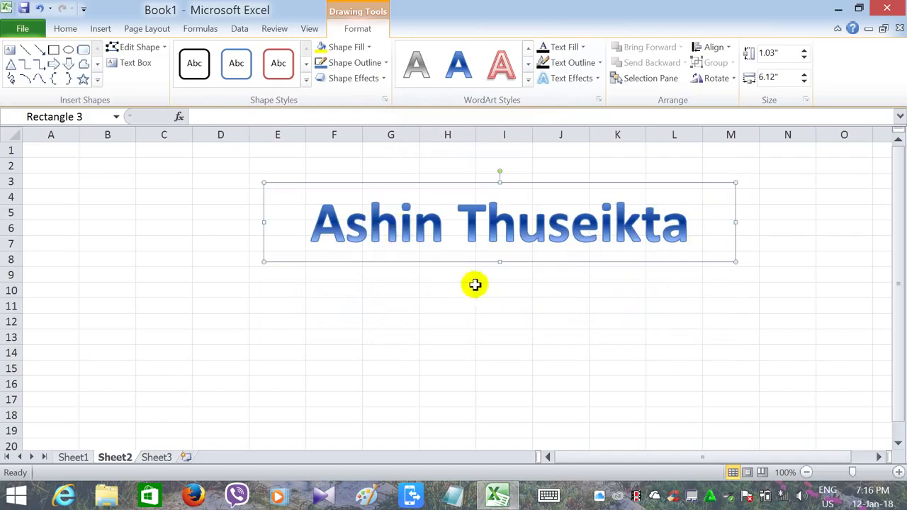
drag(501, 263, 501, 357)
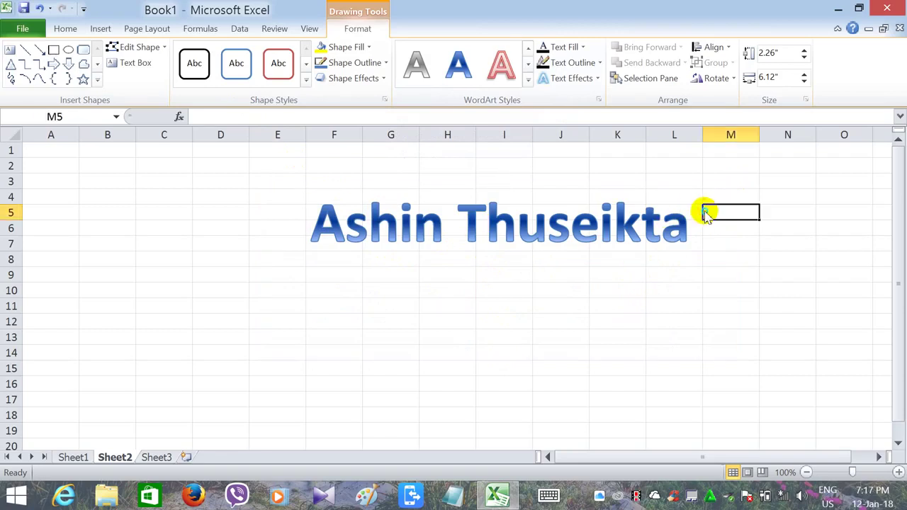
Increase cell M5's font size to 16 points using the mini toolbar
right_click(705, 213)
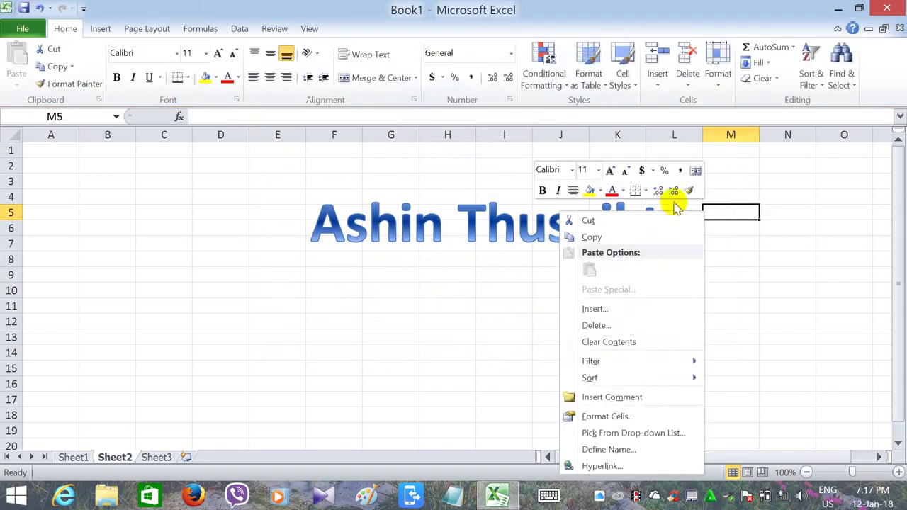
click(611, 173)
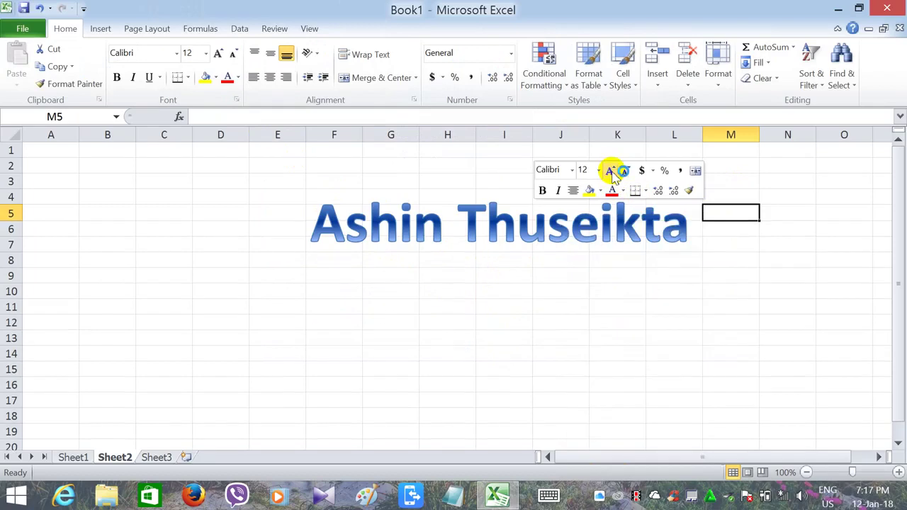
click(611, 172)
click(611, 172)
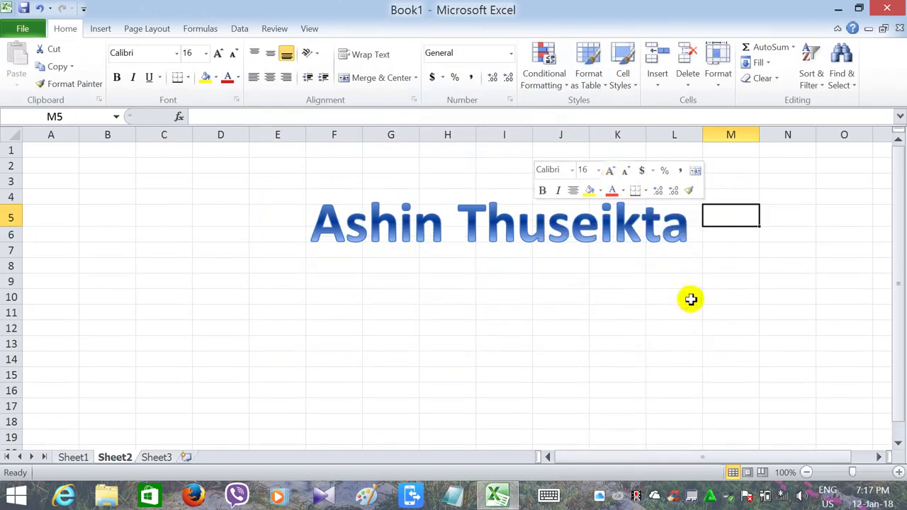
click(654, 229)
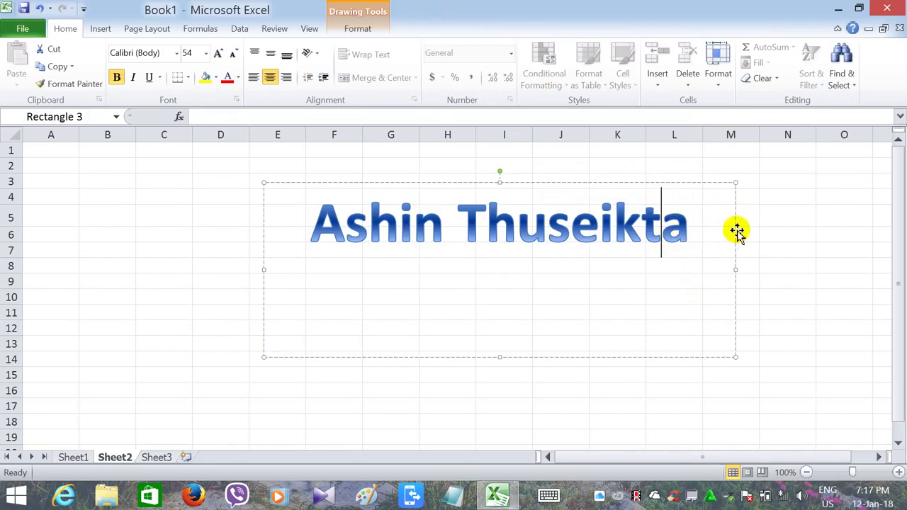
Grow the WordArt text step by step up to 80 pt
right_click(679, 236)
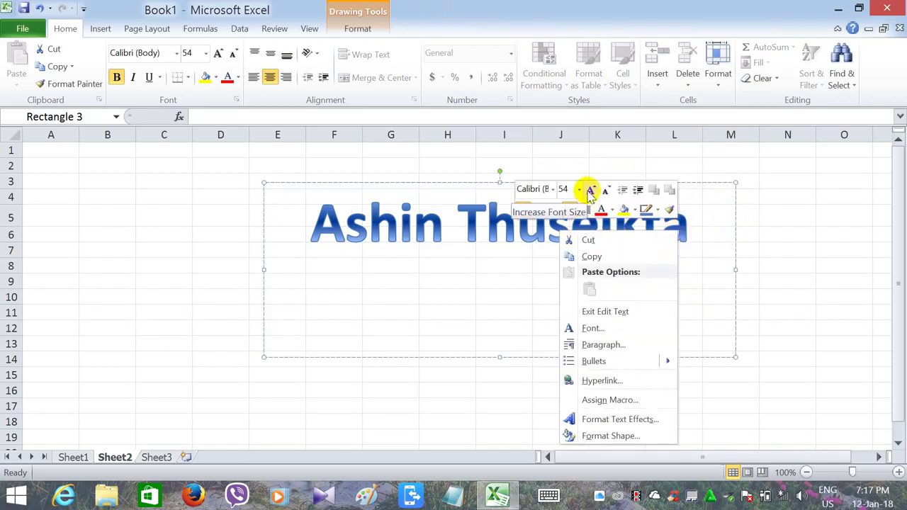
click(590, 191)
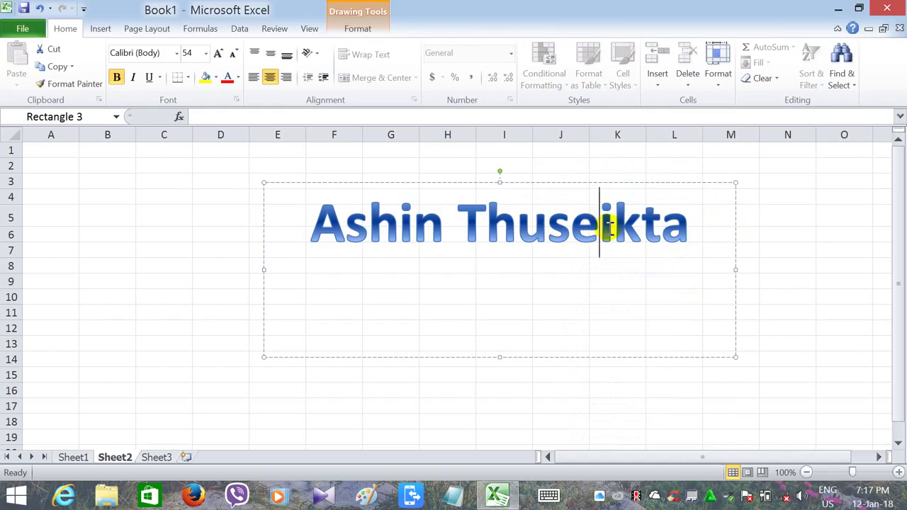
right_click(607, 227)
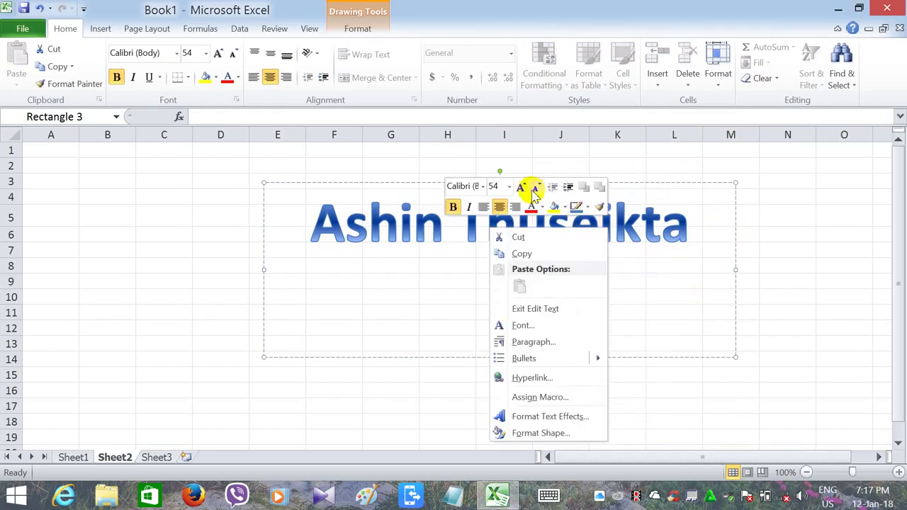
click(521, 188)
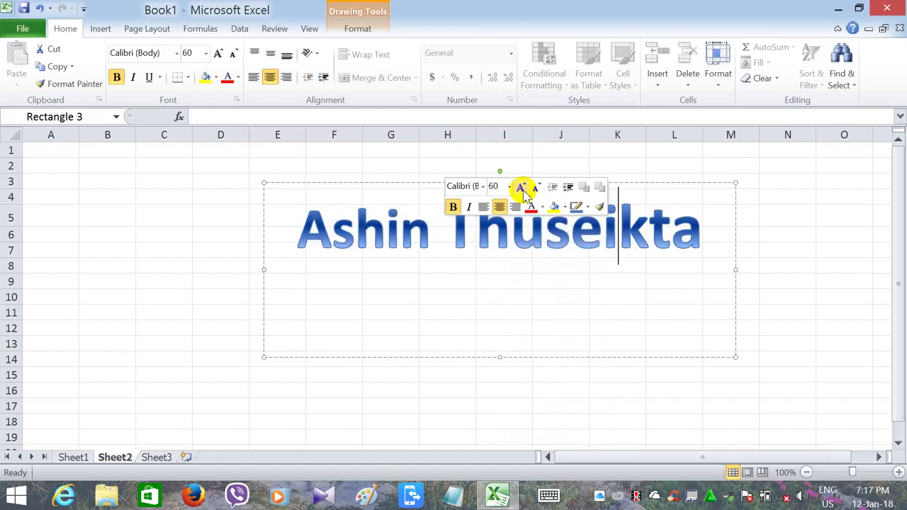
click(521, 188)
click(521, 188)
click(522, 187)
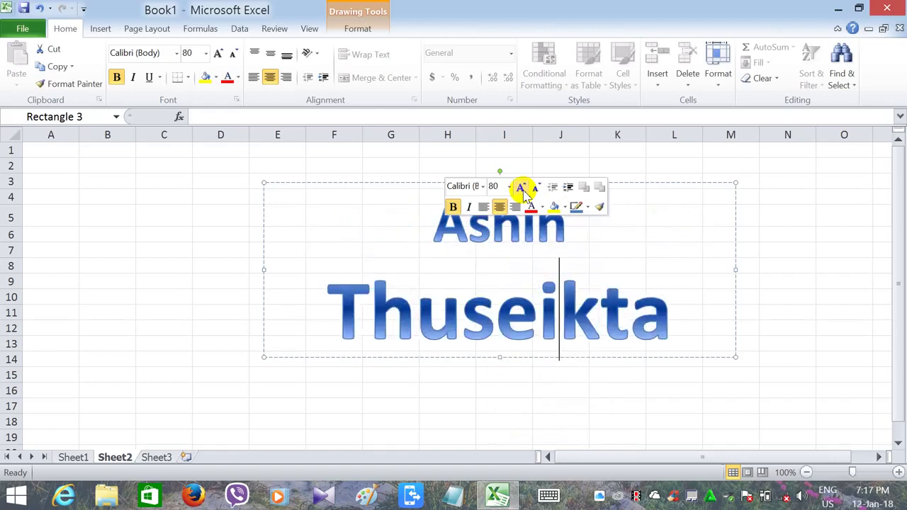
Try left alignment, return to centred, and shrink the text to 60 pt on one line
click(484, 206)
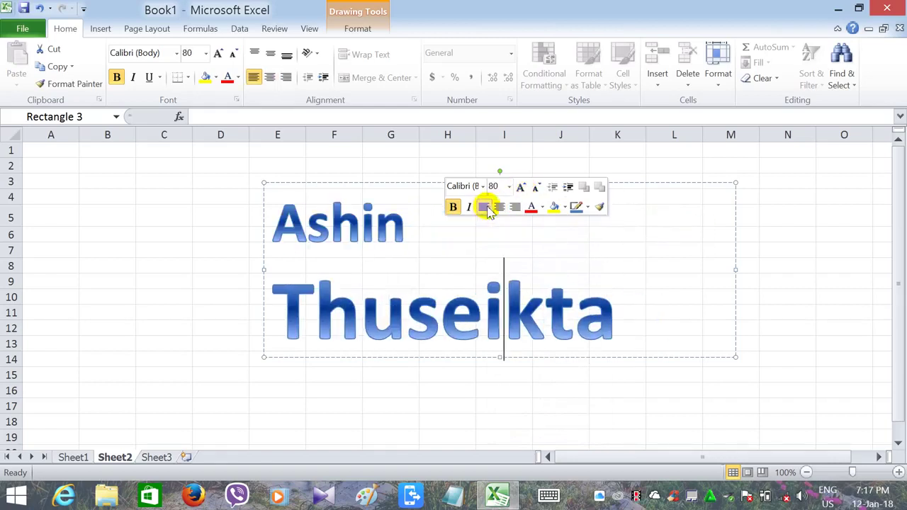
click(501, 207)
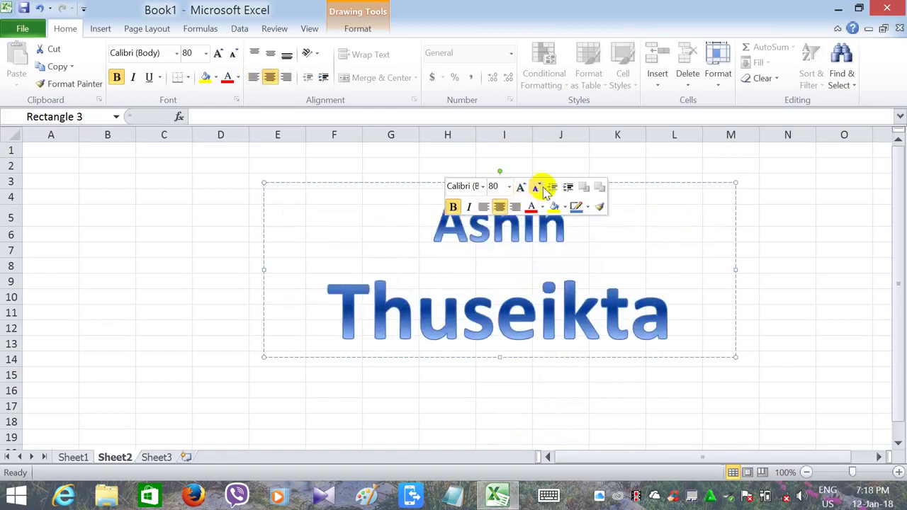
click(540, 187)
click(538, 188)
click(538, 188)
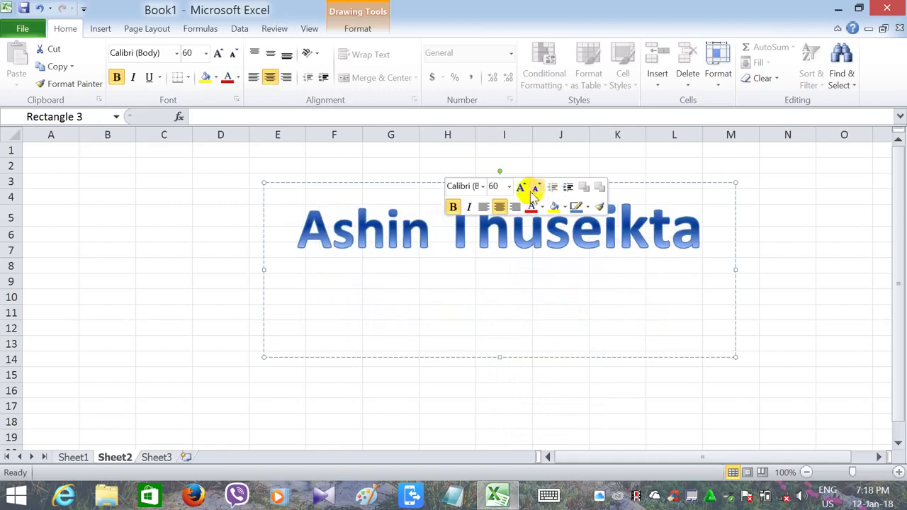
click(542, 207)
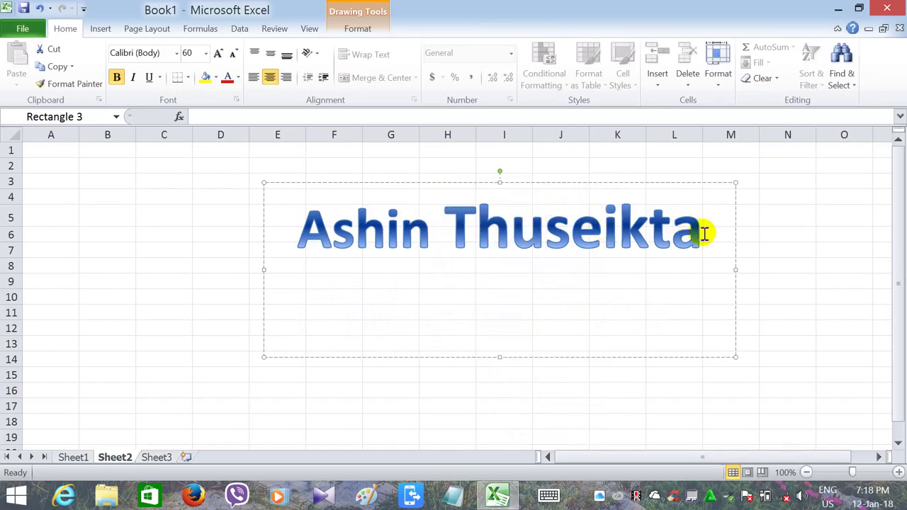
Colour all the selected WordArt text red with the mini toolbar's Font Color
drag(703, 234, 294, 221)
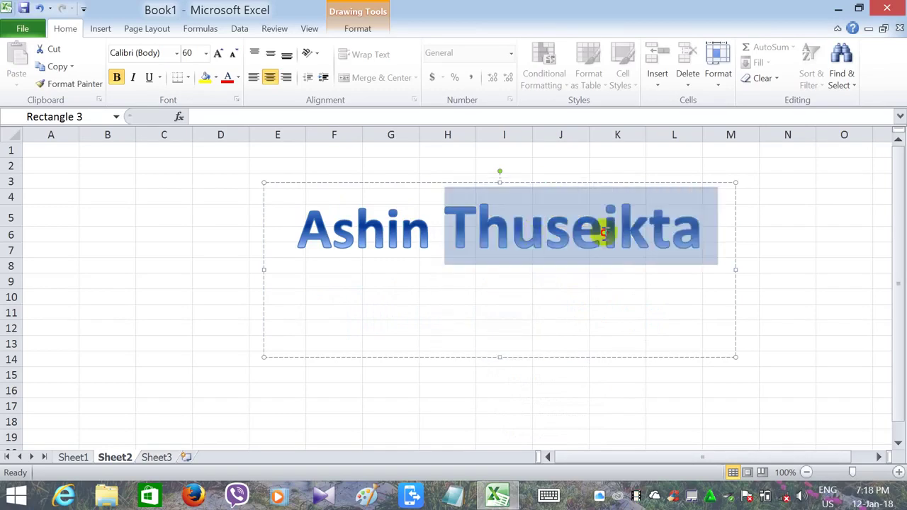
right_click(489, 236)
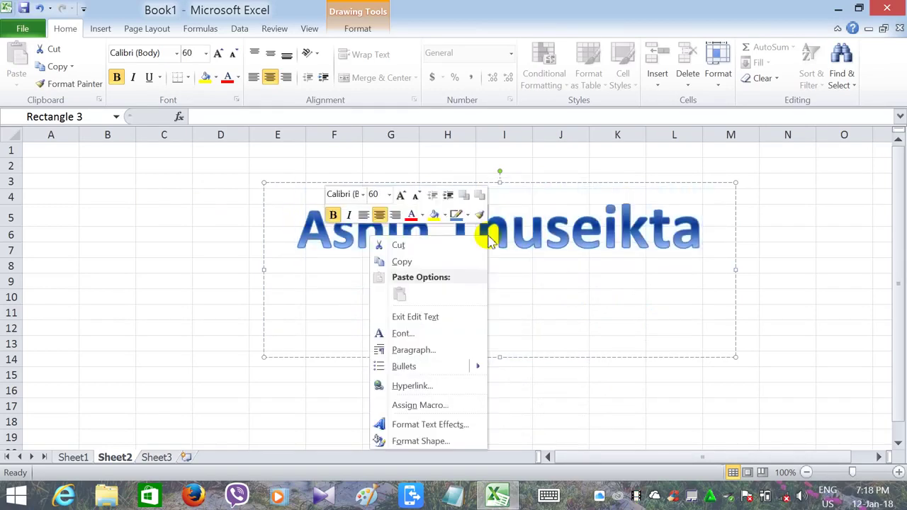
click(422, 216)
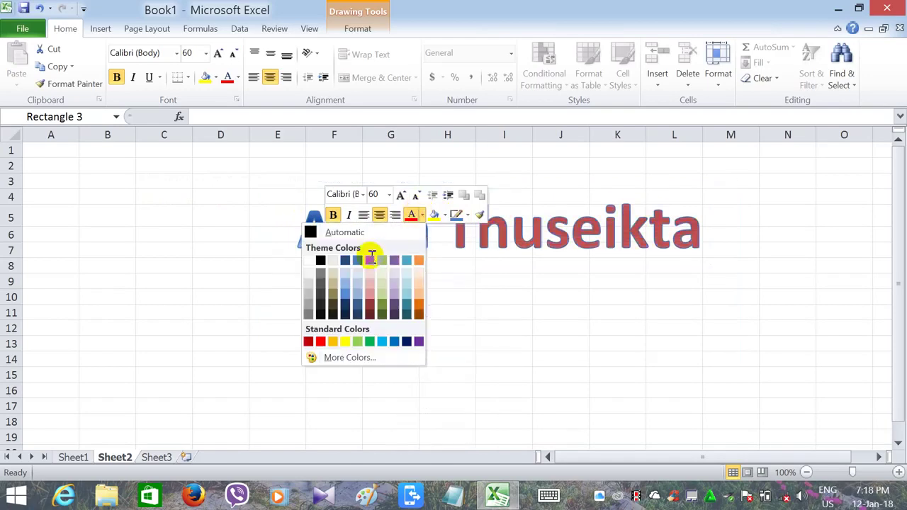
click(372, 259)
Make the first word red too, matching the second word
drag(430, 236, 298, 231)
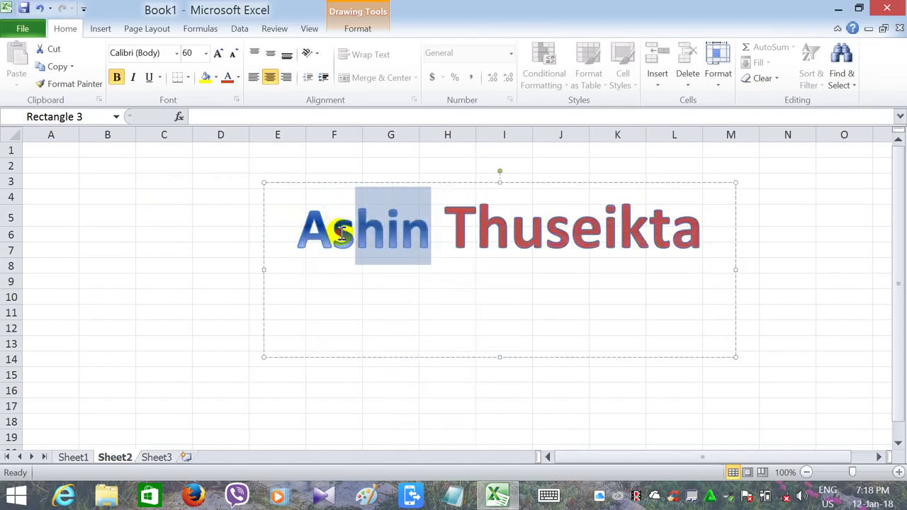
click(513, 236)
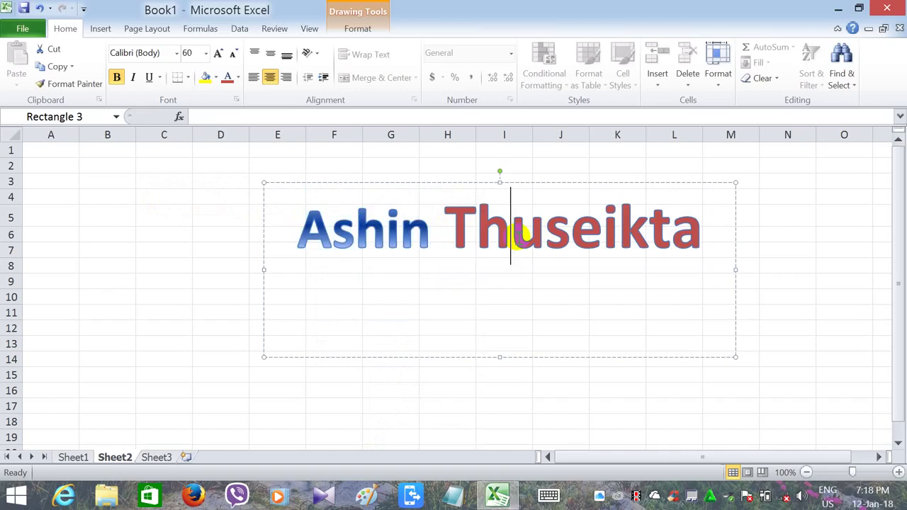
triple_click(513, 236)
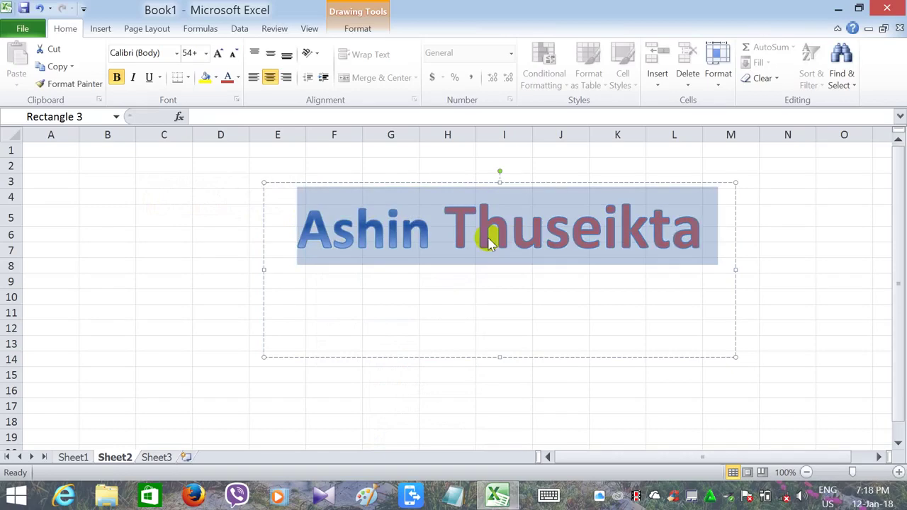
click(481, 238)
right_click(481, 237)
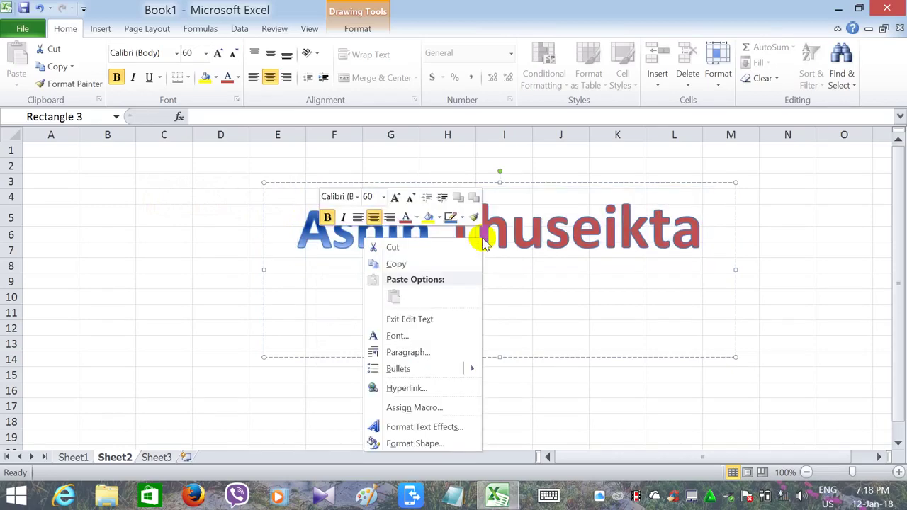
click(415, 220)
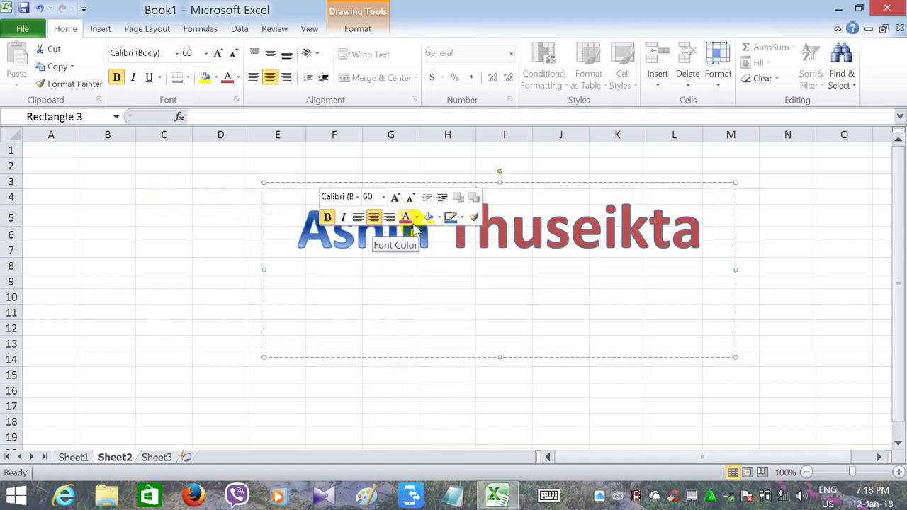
click(414, 224)
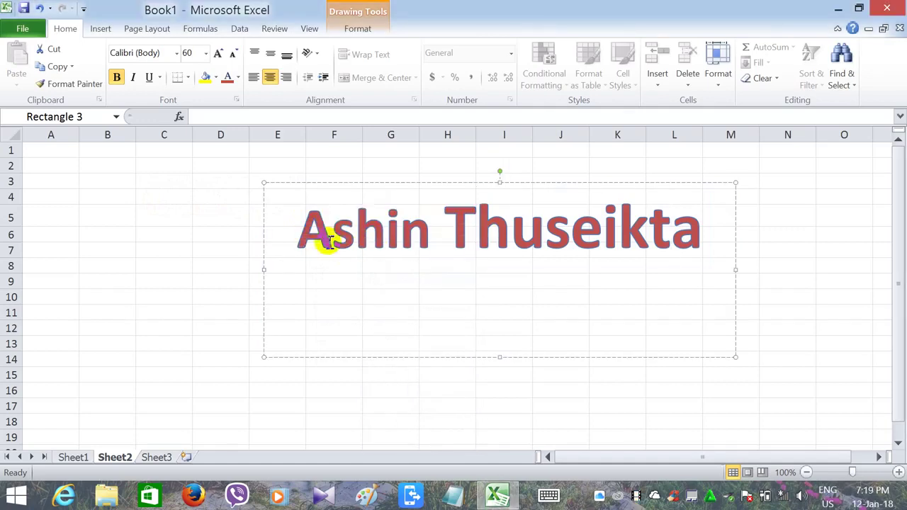
Change the WordArt lettering to yellow
drag(297, 234, 652, 235)
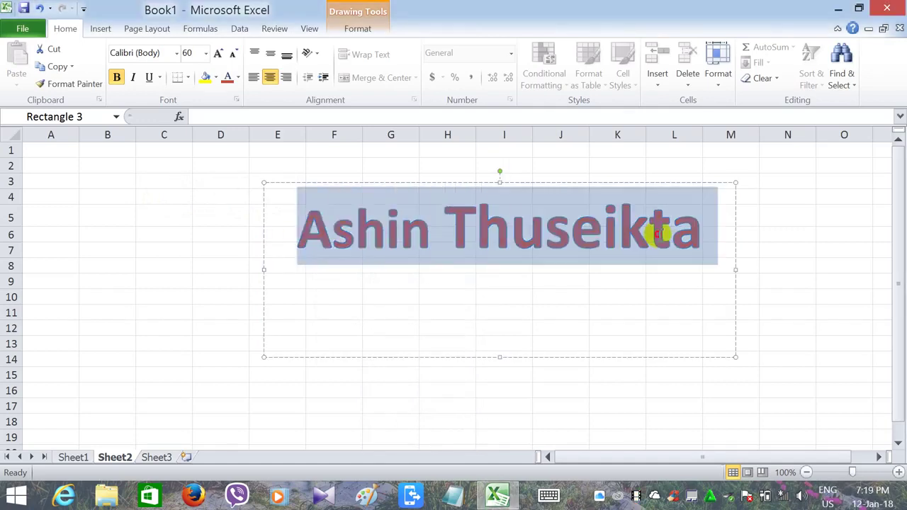
right_click(585, 236)
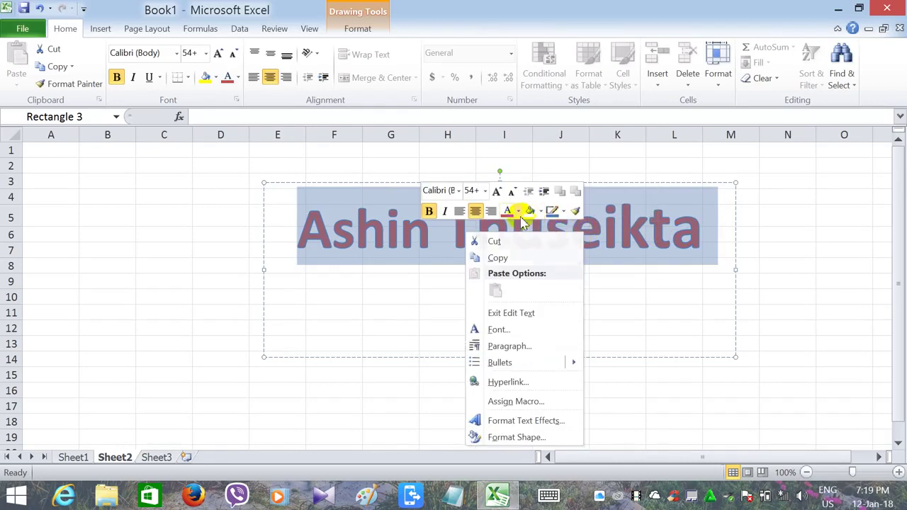
click(518, 212)
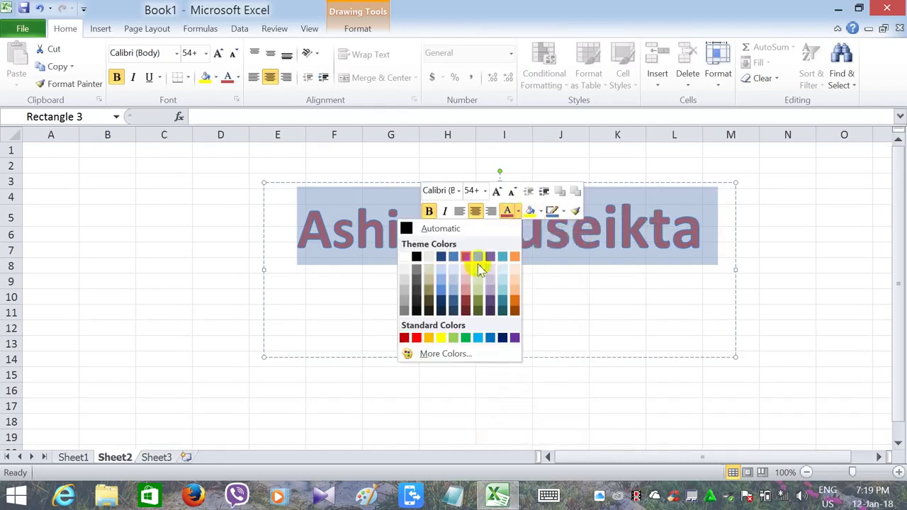
click(441, 337)
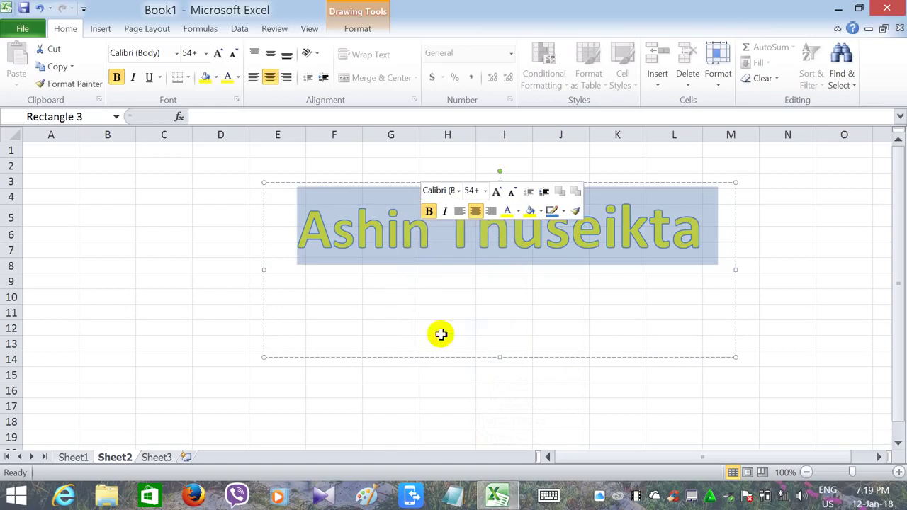
Set the WordArt box's shape fill to No Fill after briefly trying yellow, then reselect the shape
click(542, 211)
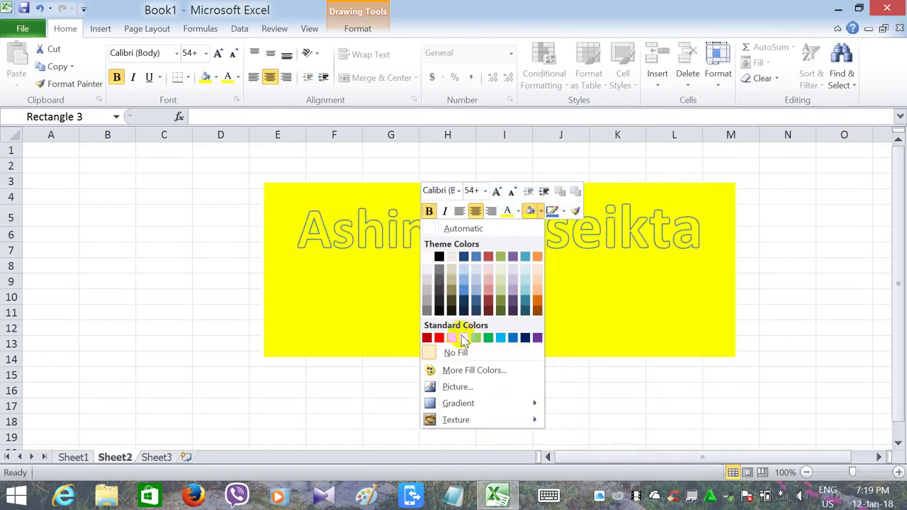
click(462, 337)
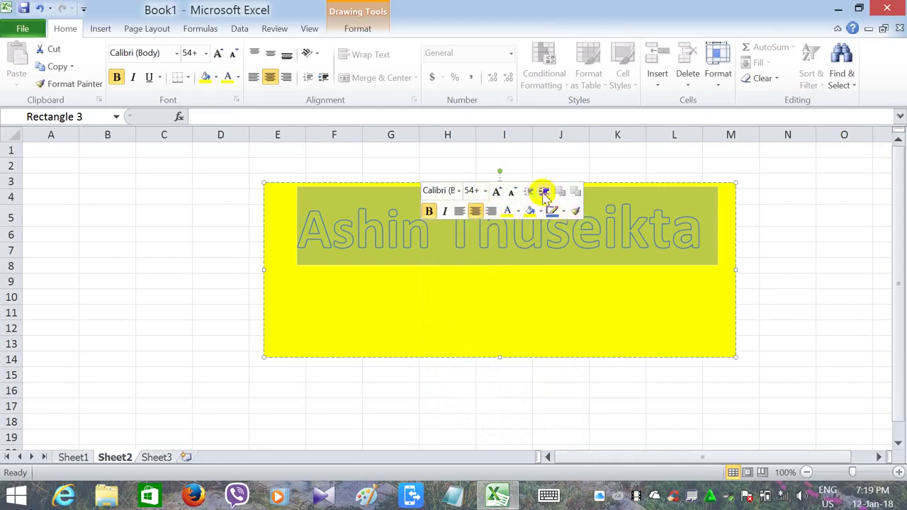
click(540, 216)
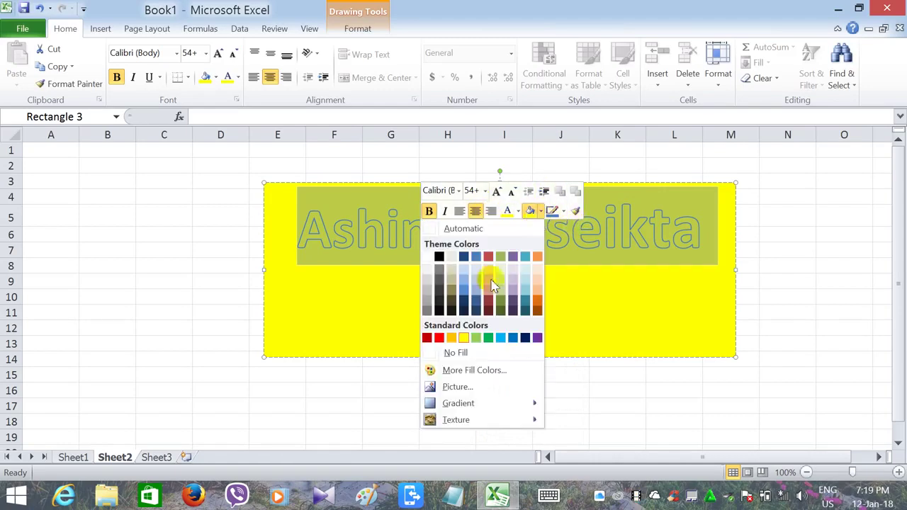
click(430, 353)
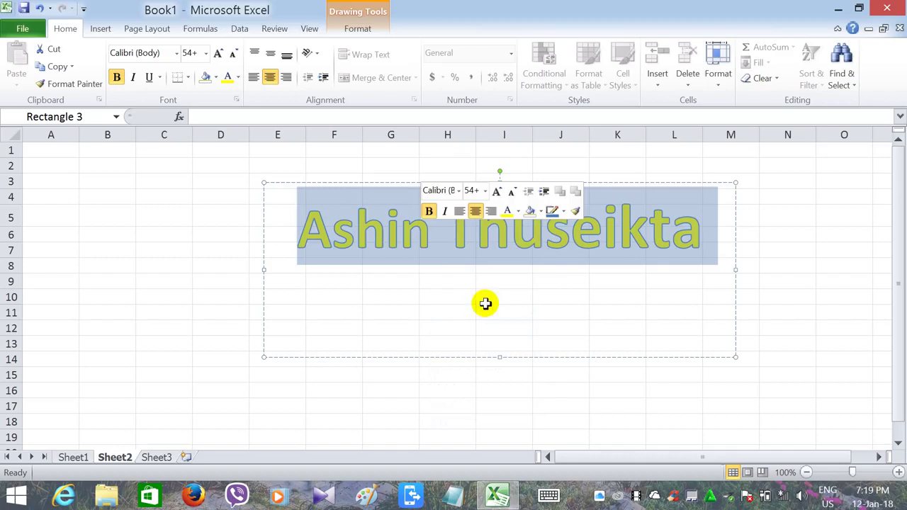
click(608, 248)
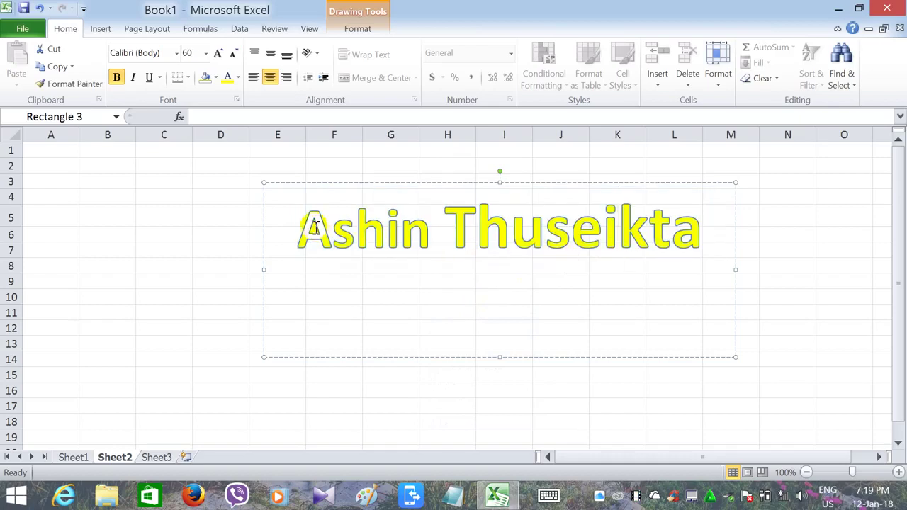
click(793, 235)
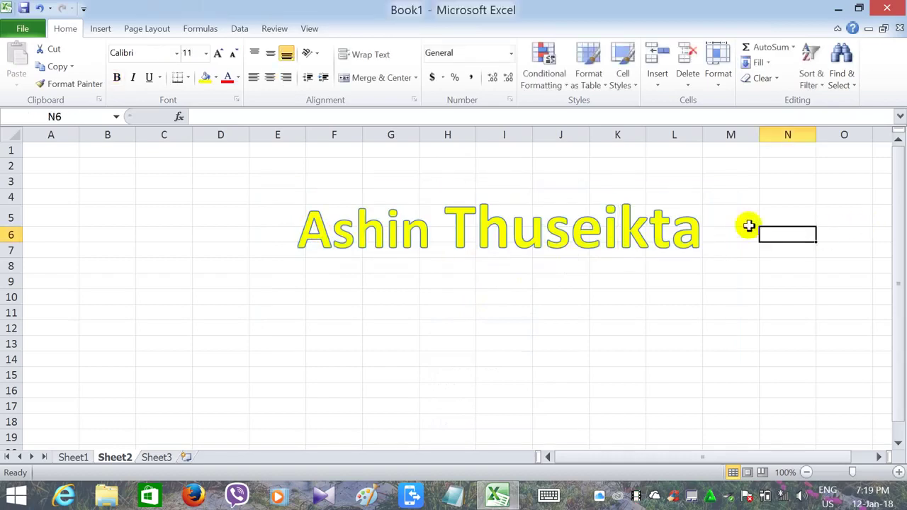
click(657, 218)
click(620, 184)
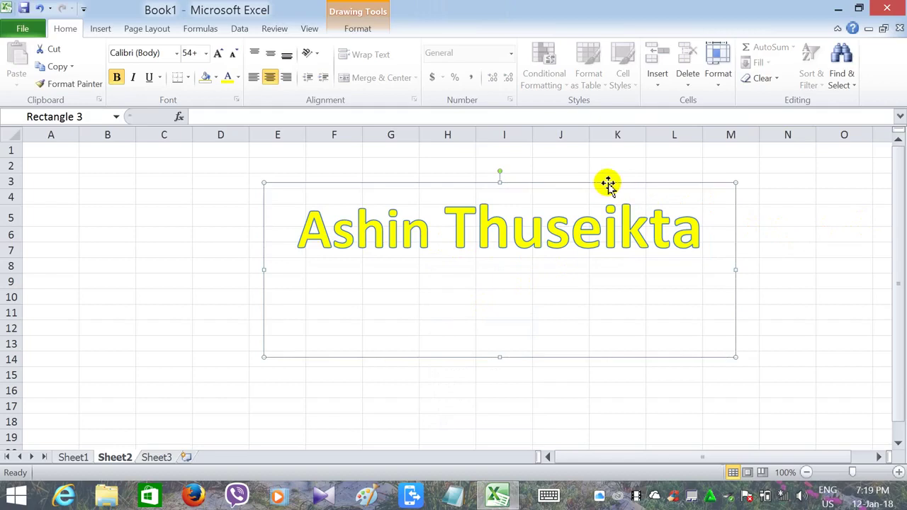
Give the WordArt rectangle a blue preset shape style with a darker outline
click(353, 28)
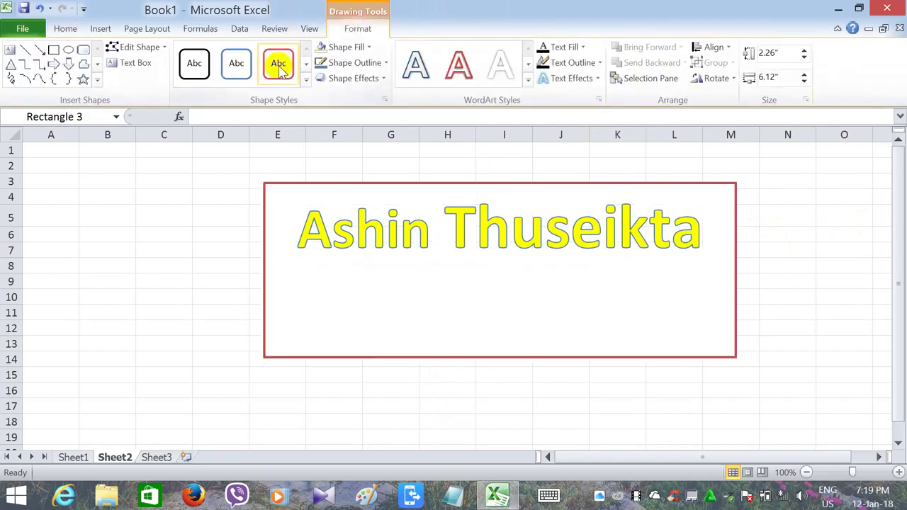
click(307, 84)
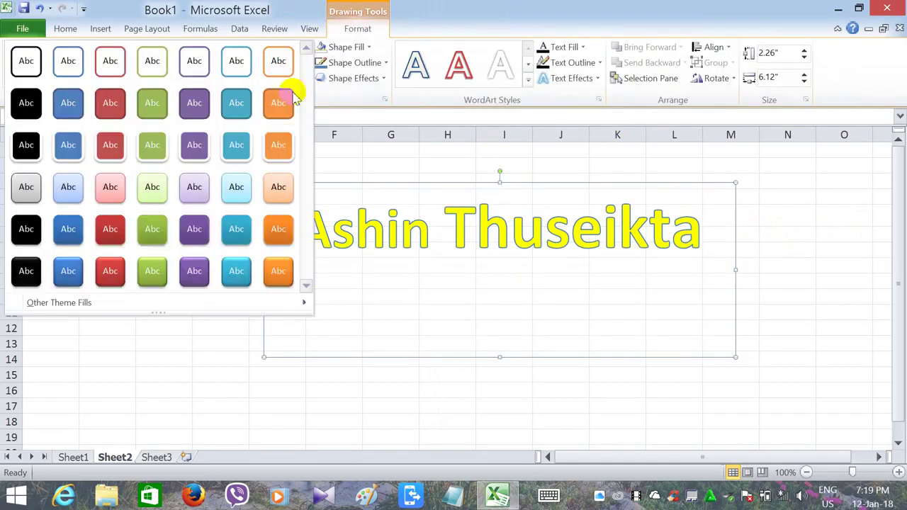
click(248, 145)
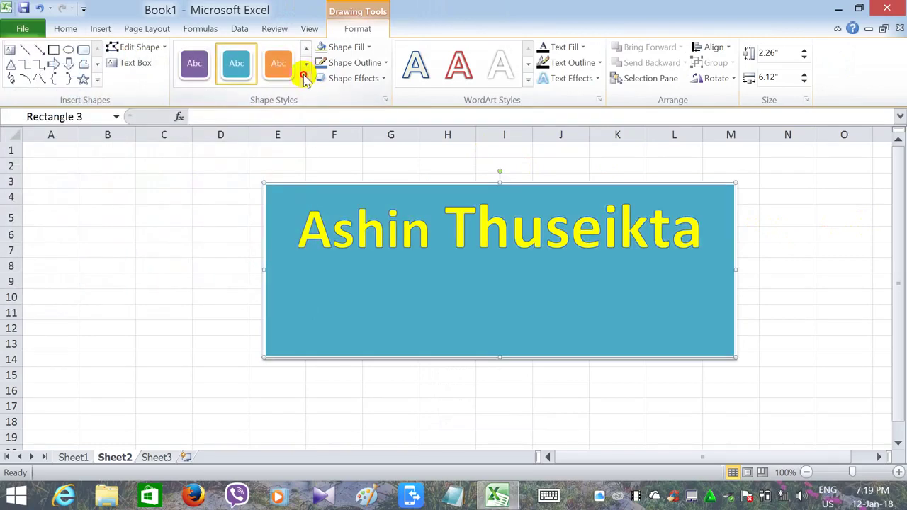
click(305, 76)
click(253, 112)
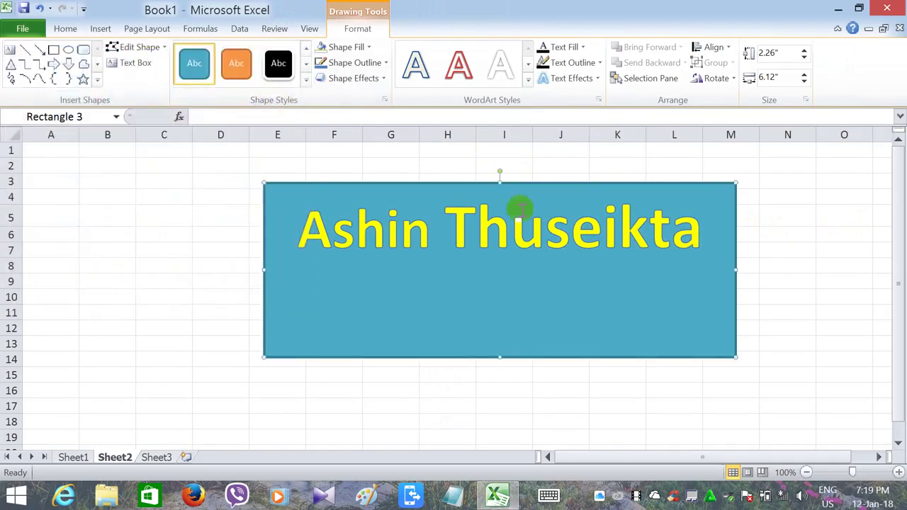
Set the WordArt rectangle to No fill and No line, removing its teal background and outline
right_click(711, 196)
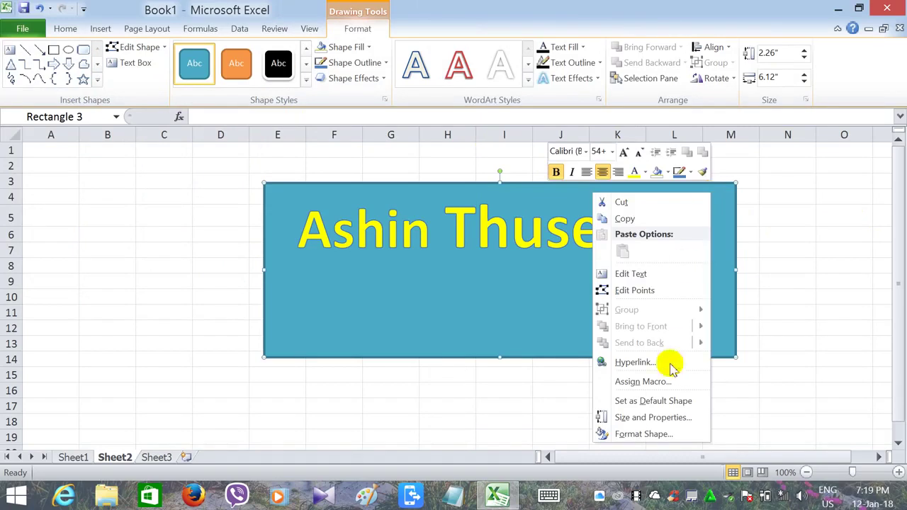
click(638, 435)
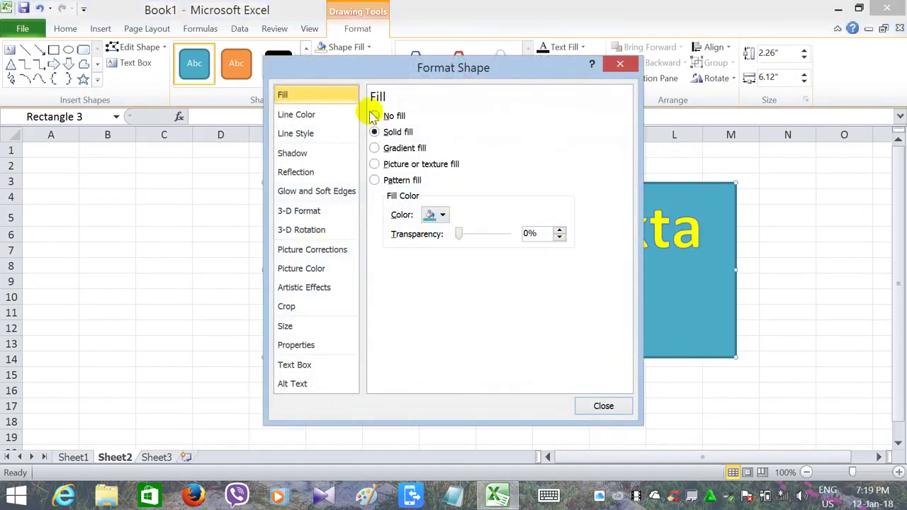
click(375, 116)
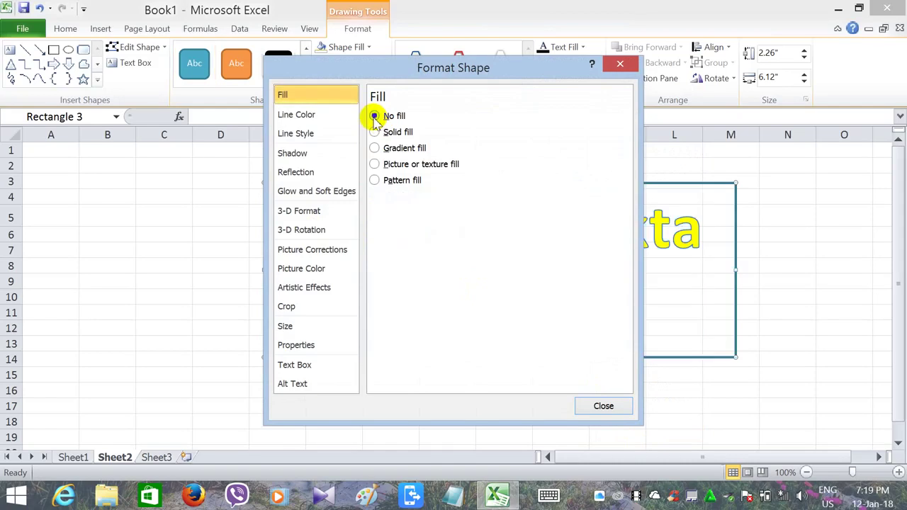
drag(488, 70, 200, 69)
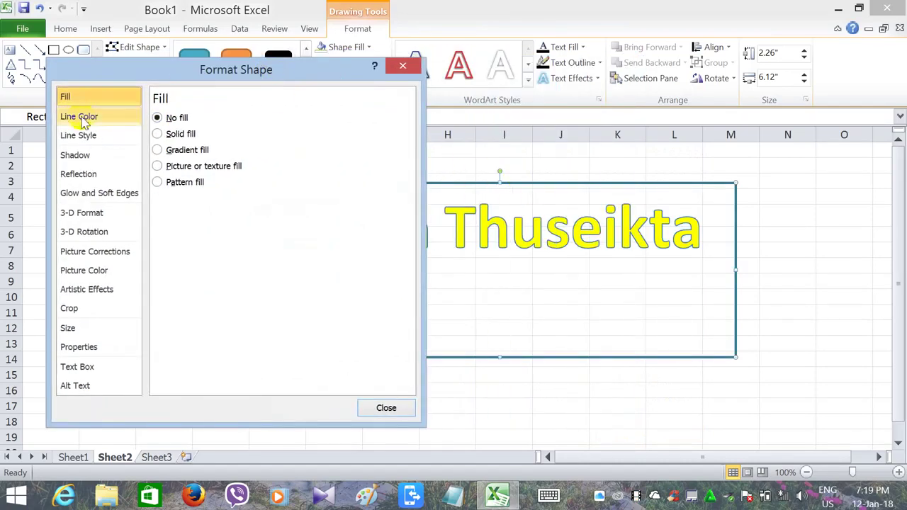
click(85, 119)
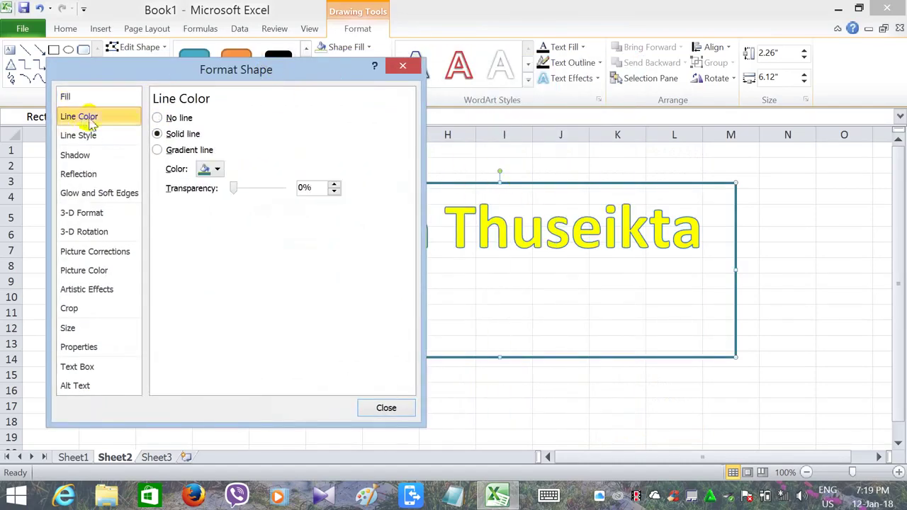
click(158, 119)
click(388, 407)
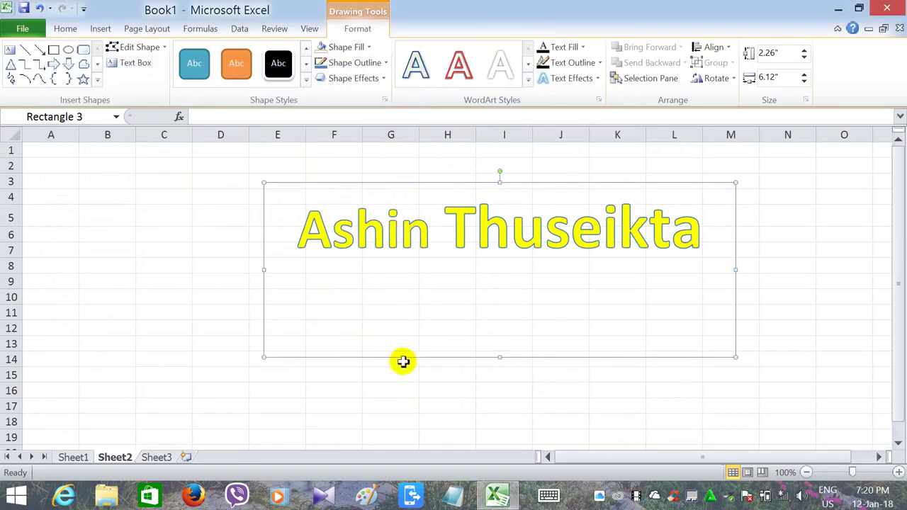
Give the yellow text a Parallel 3-D rotation preset and a curved Transform effect
click(592, 81)
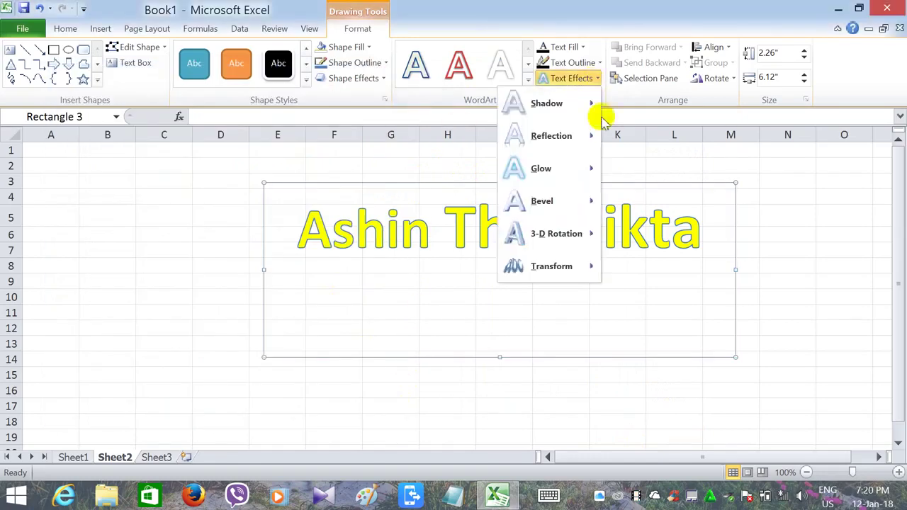
mouse_move(578, 235)
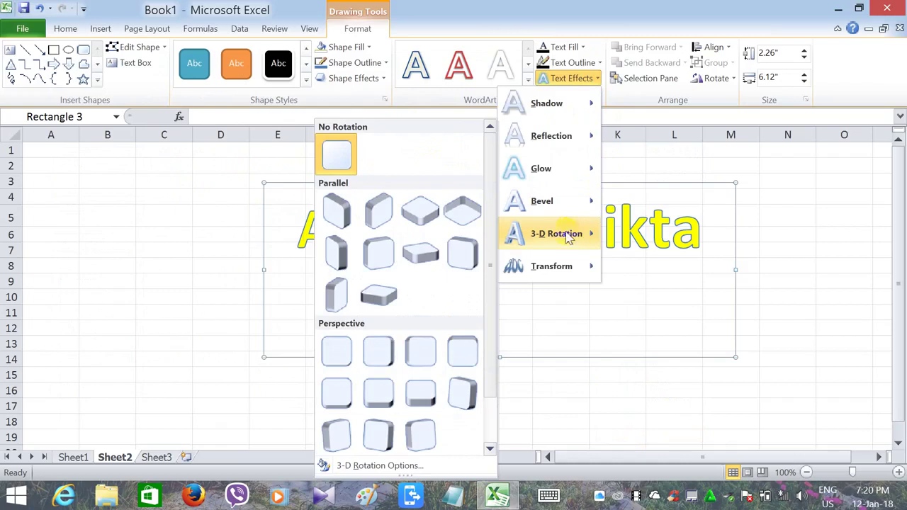
click(418, 252)
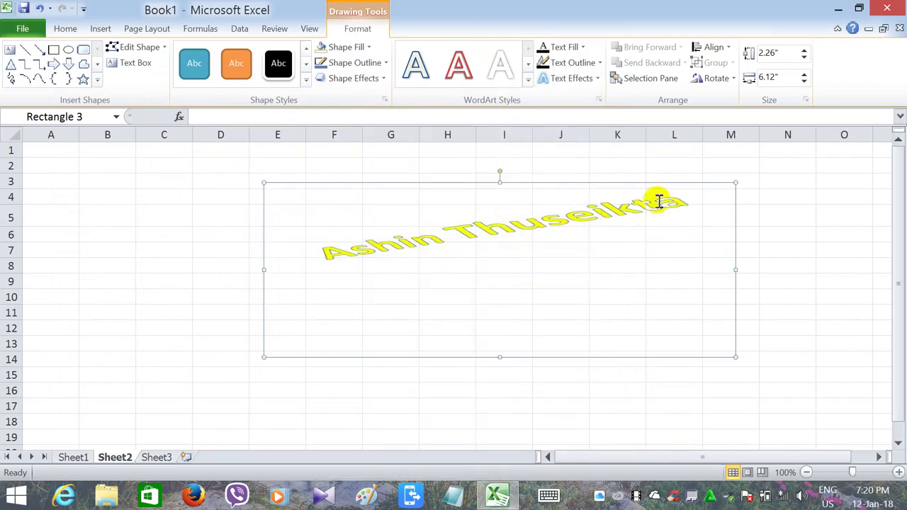
click(589, 79)
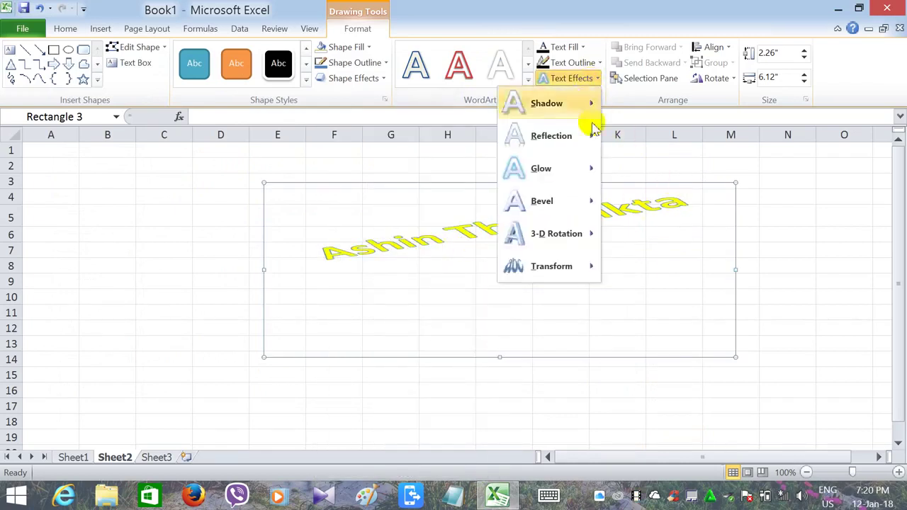
mouse_move(581, 267)
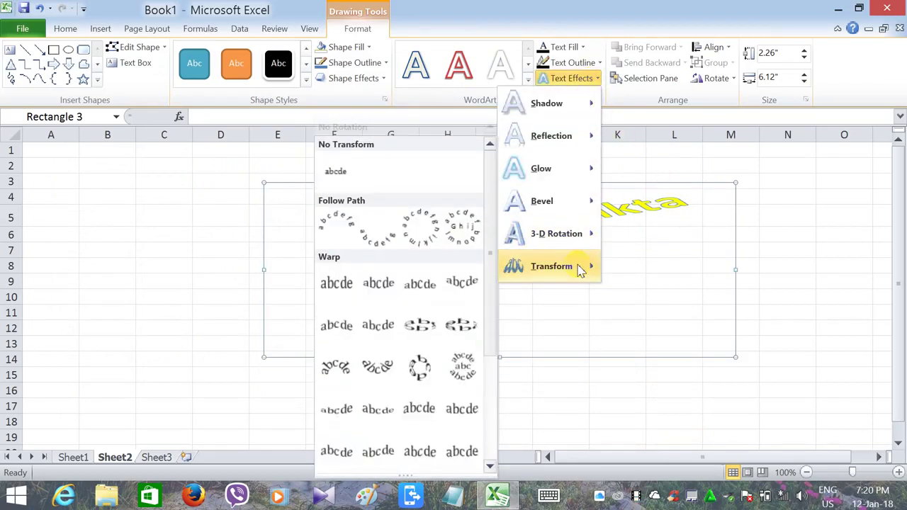
click(415, 225)
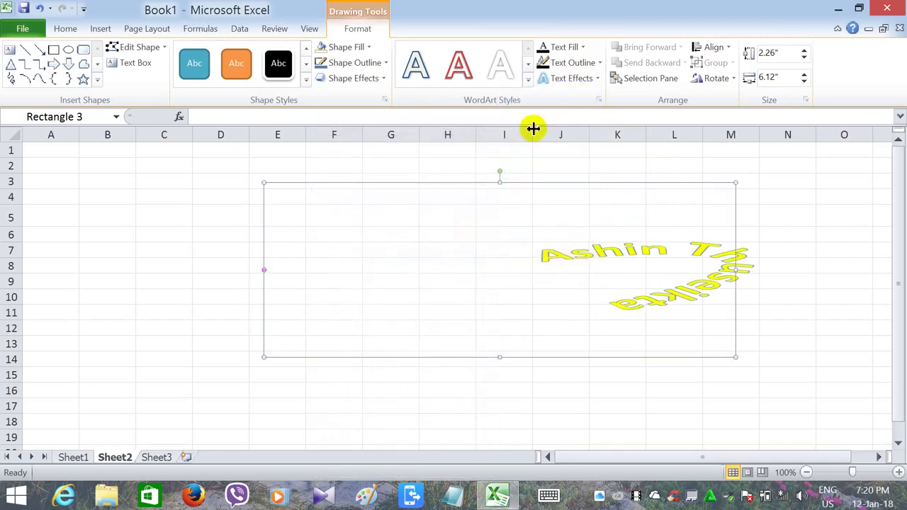
Add a bevel preset, set Transform to No Transform so the text runs straight, and deselect it
click(599, 80)
mouse_move(567, 133)
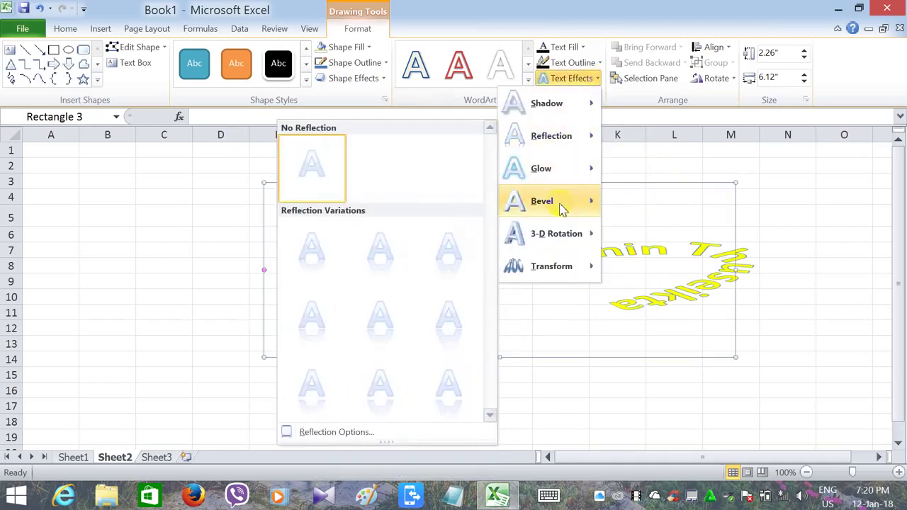
mouse_move(562, 209)
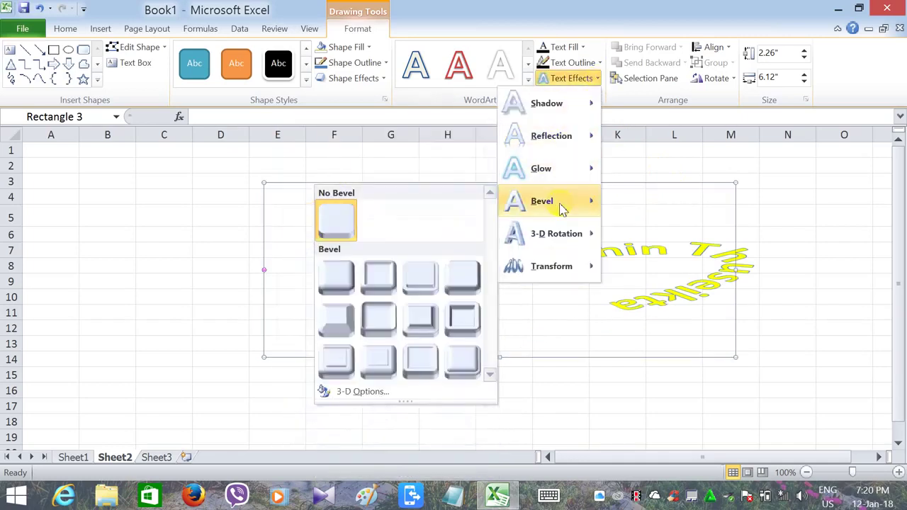
click(430, 277)
click(597, 80)
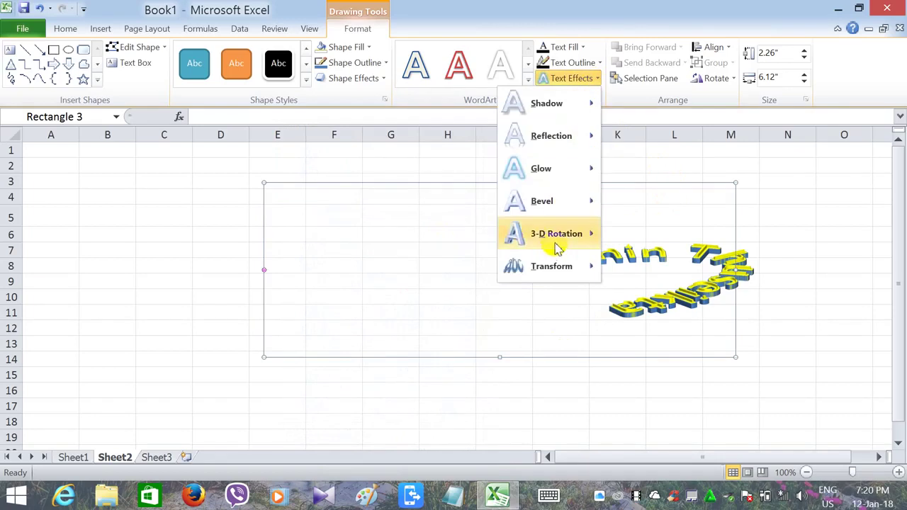
mouse_move(567, 267)
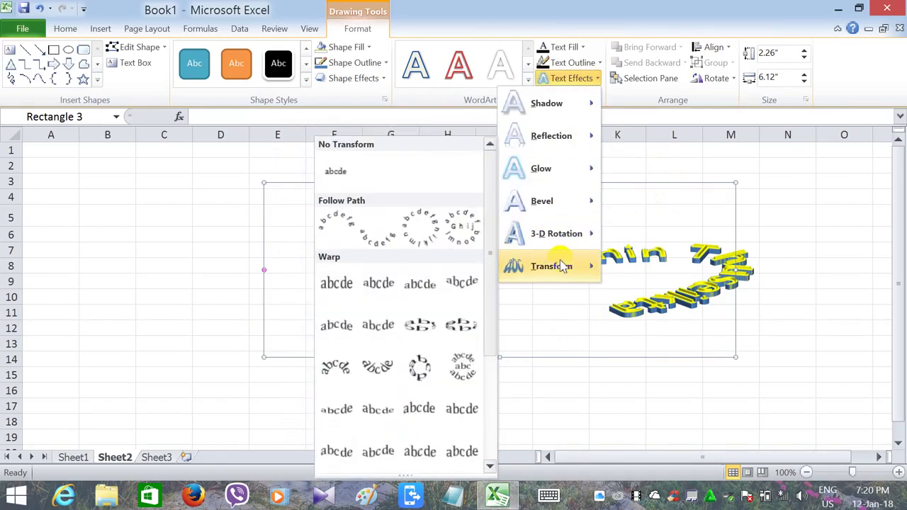
click(356, 167)
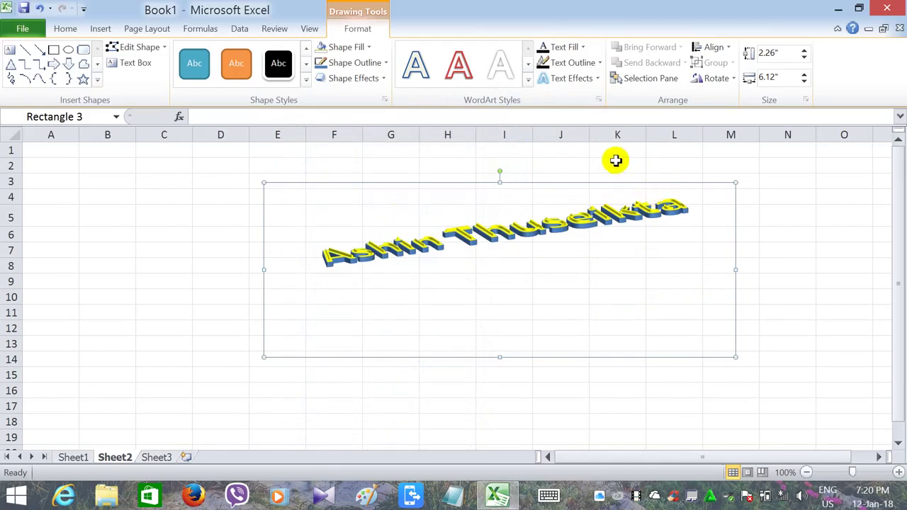
click(616, 161)
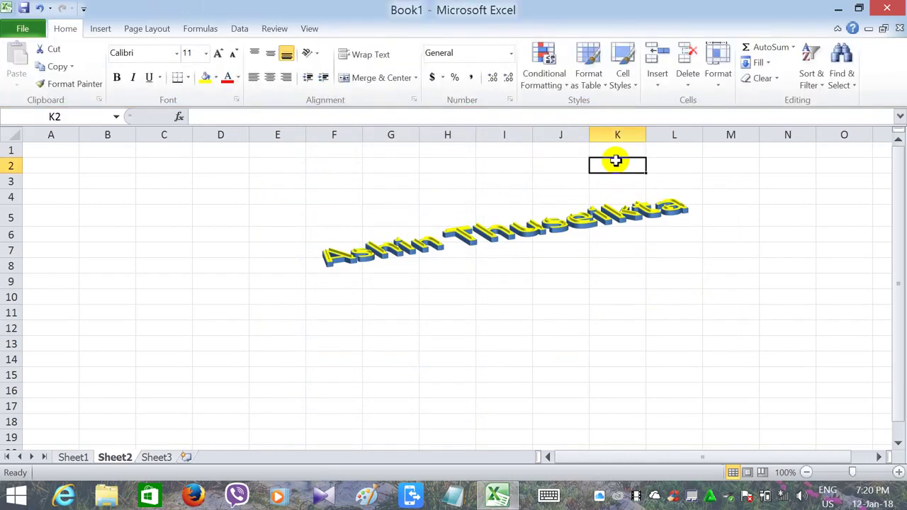
Minimize the Excel window to reveal the Windows desktop
click(838, 8)
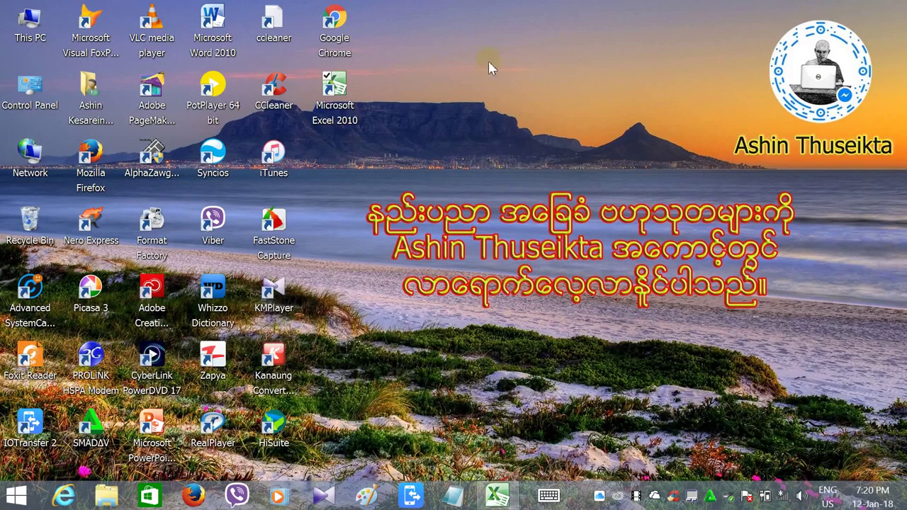